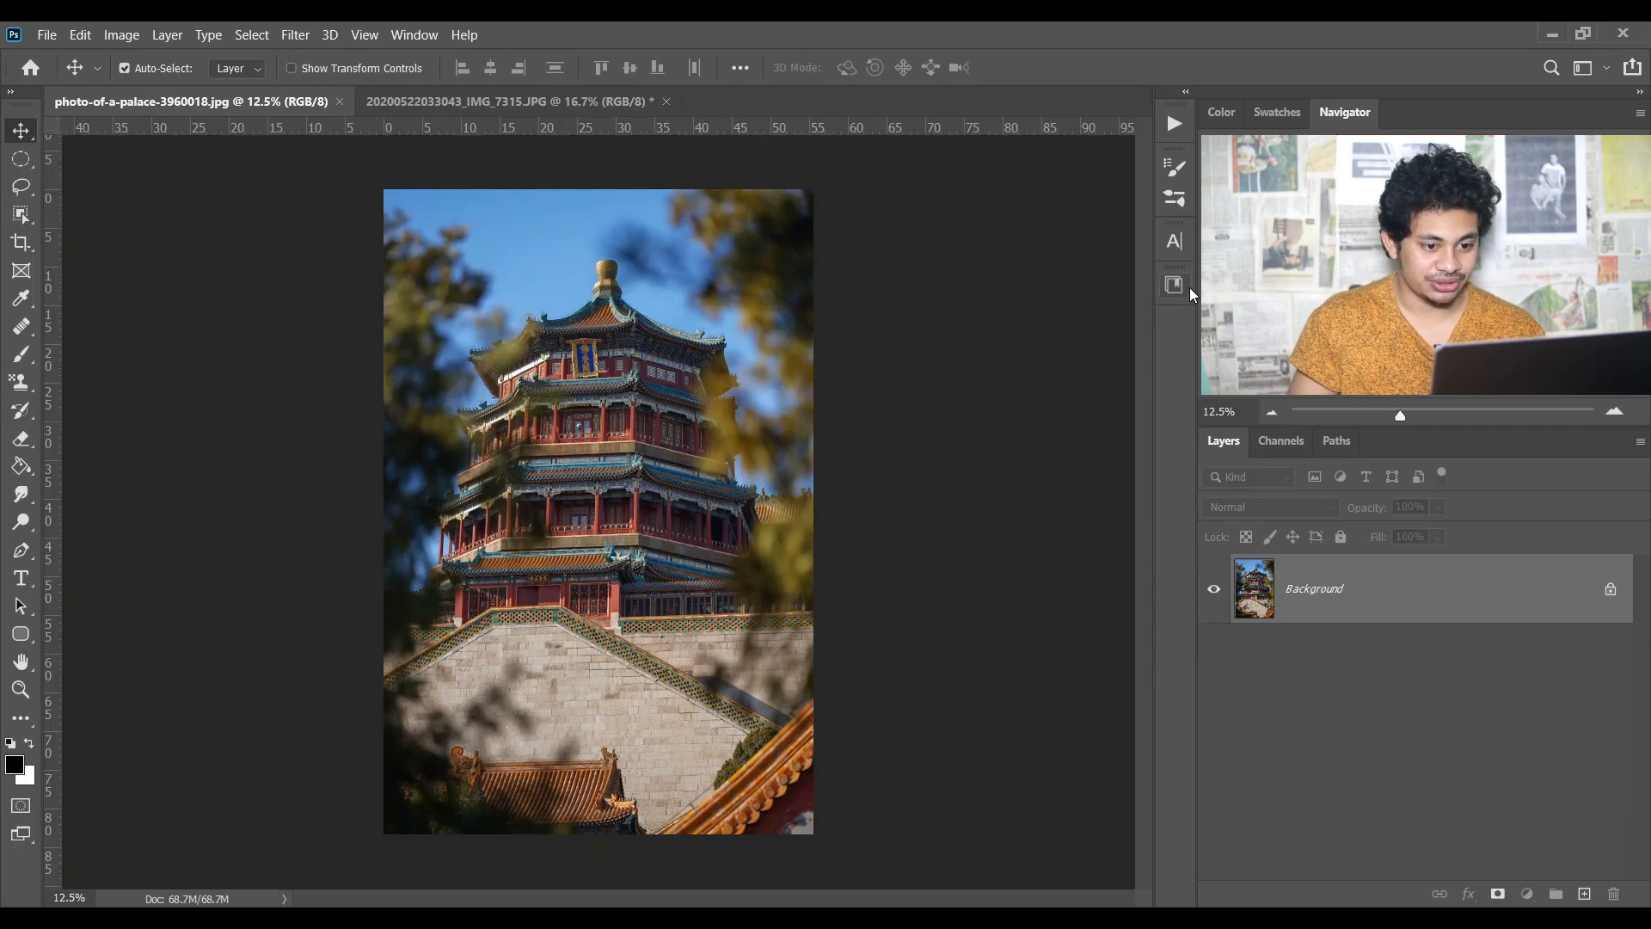
click(1175, 285)
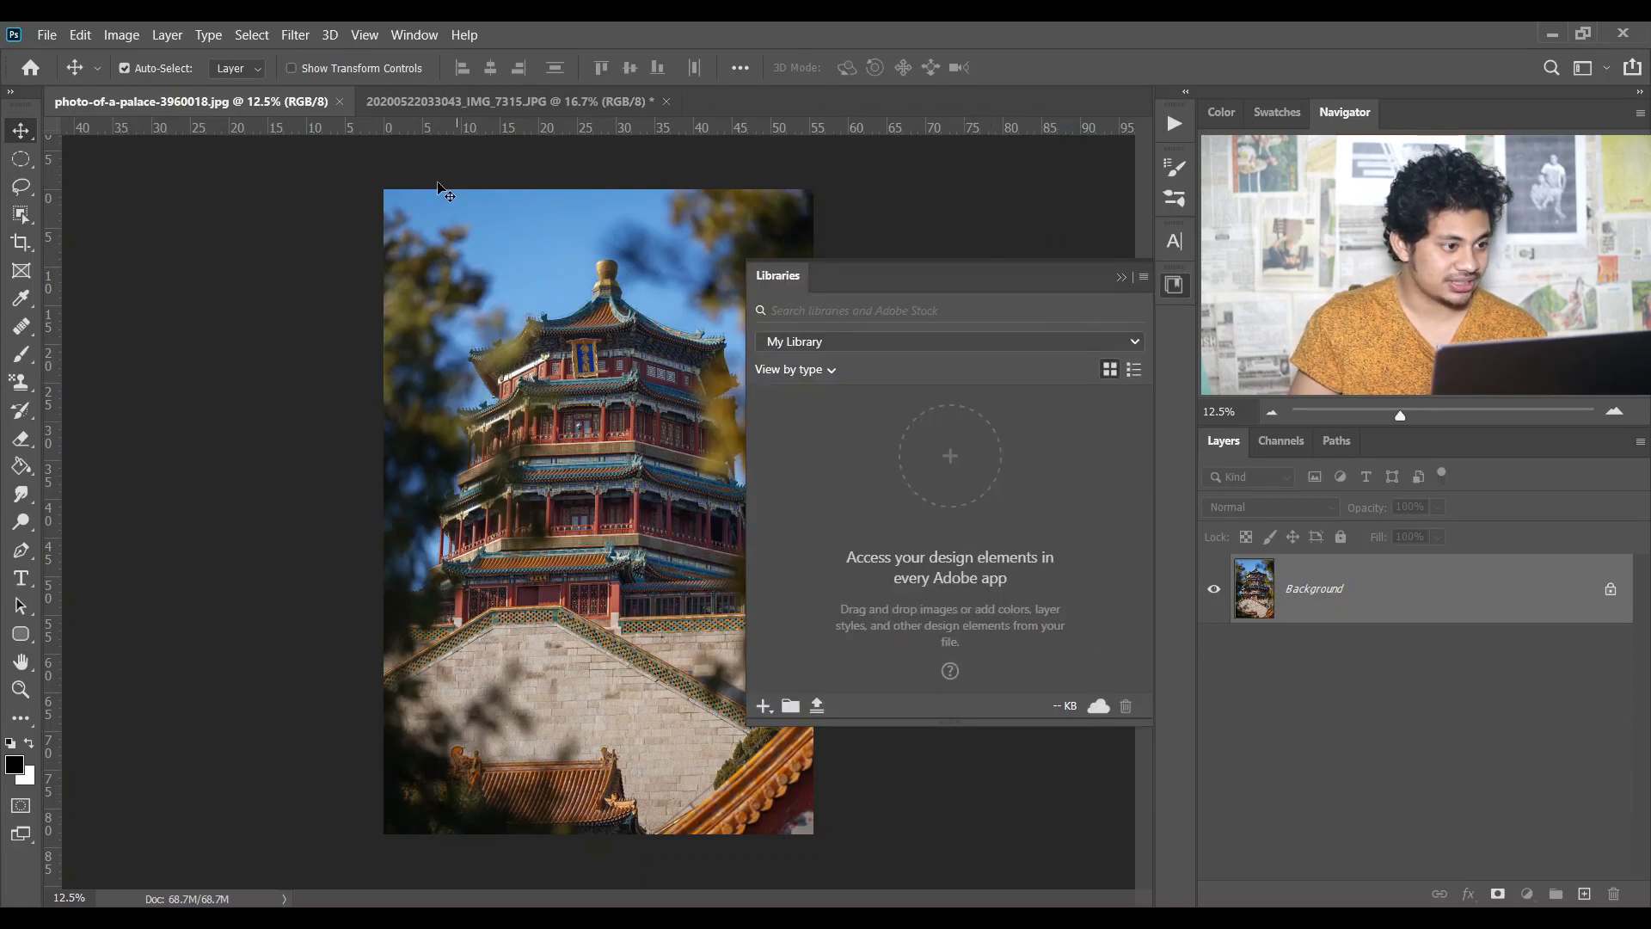
click(415, 35)
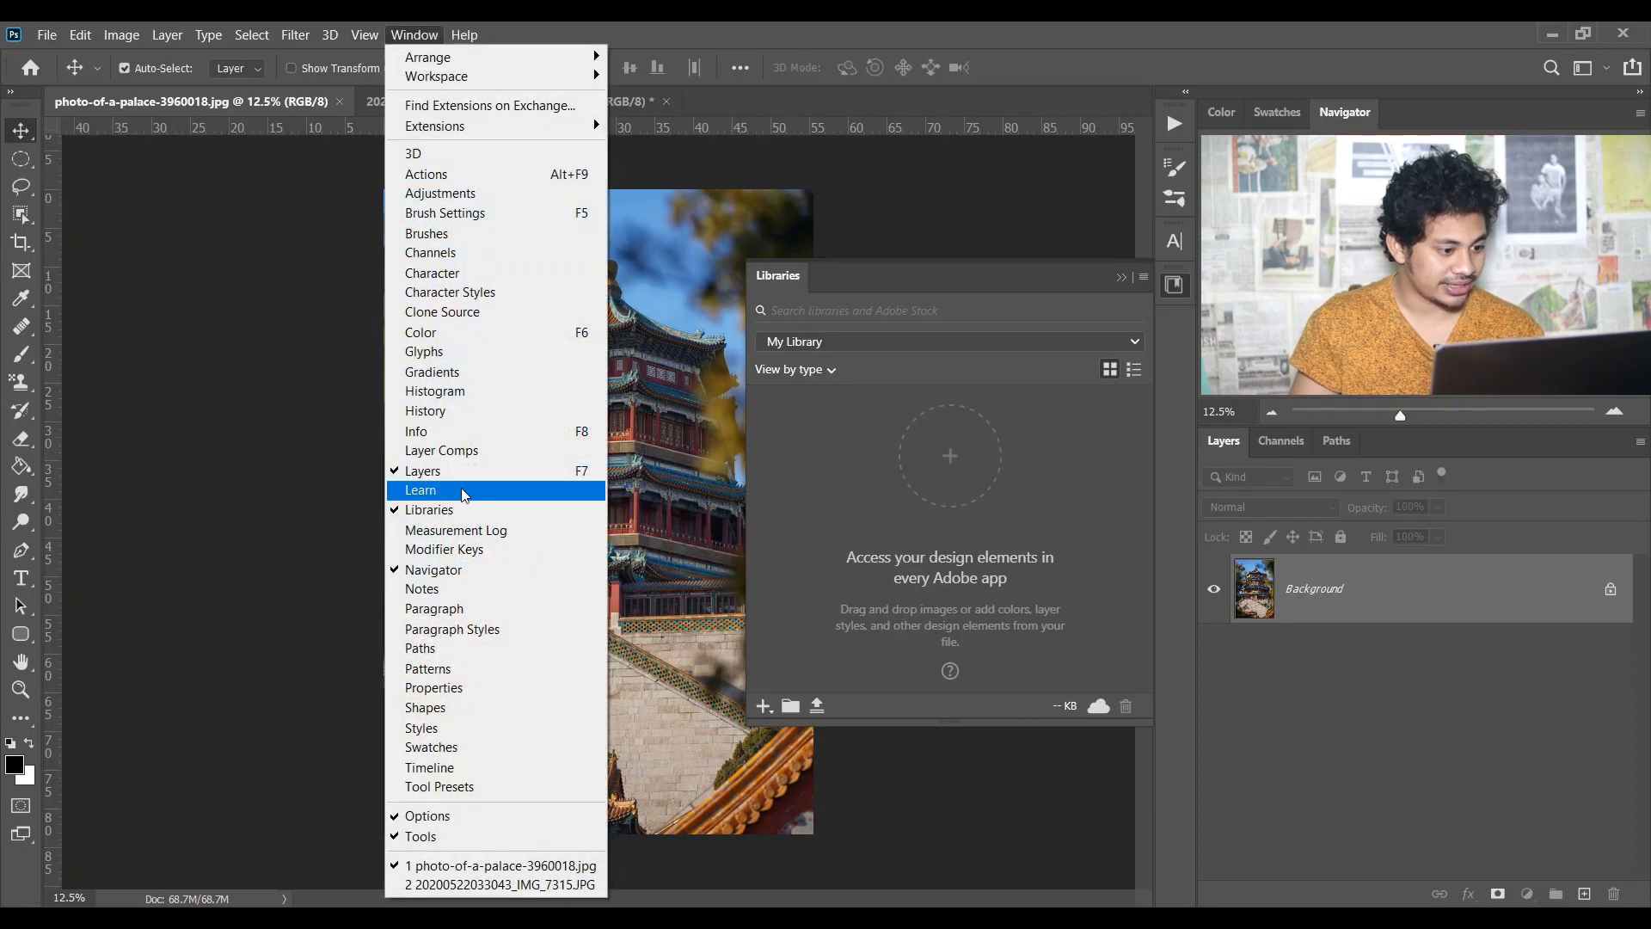
click(434, 514)
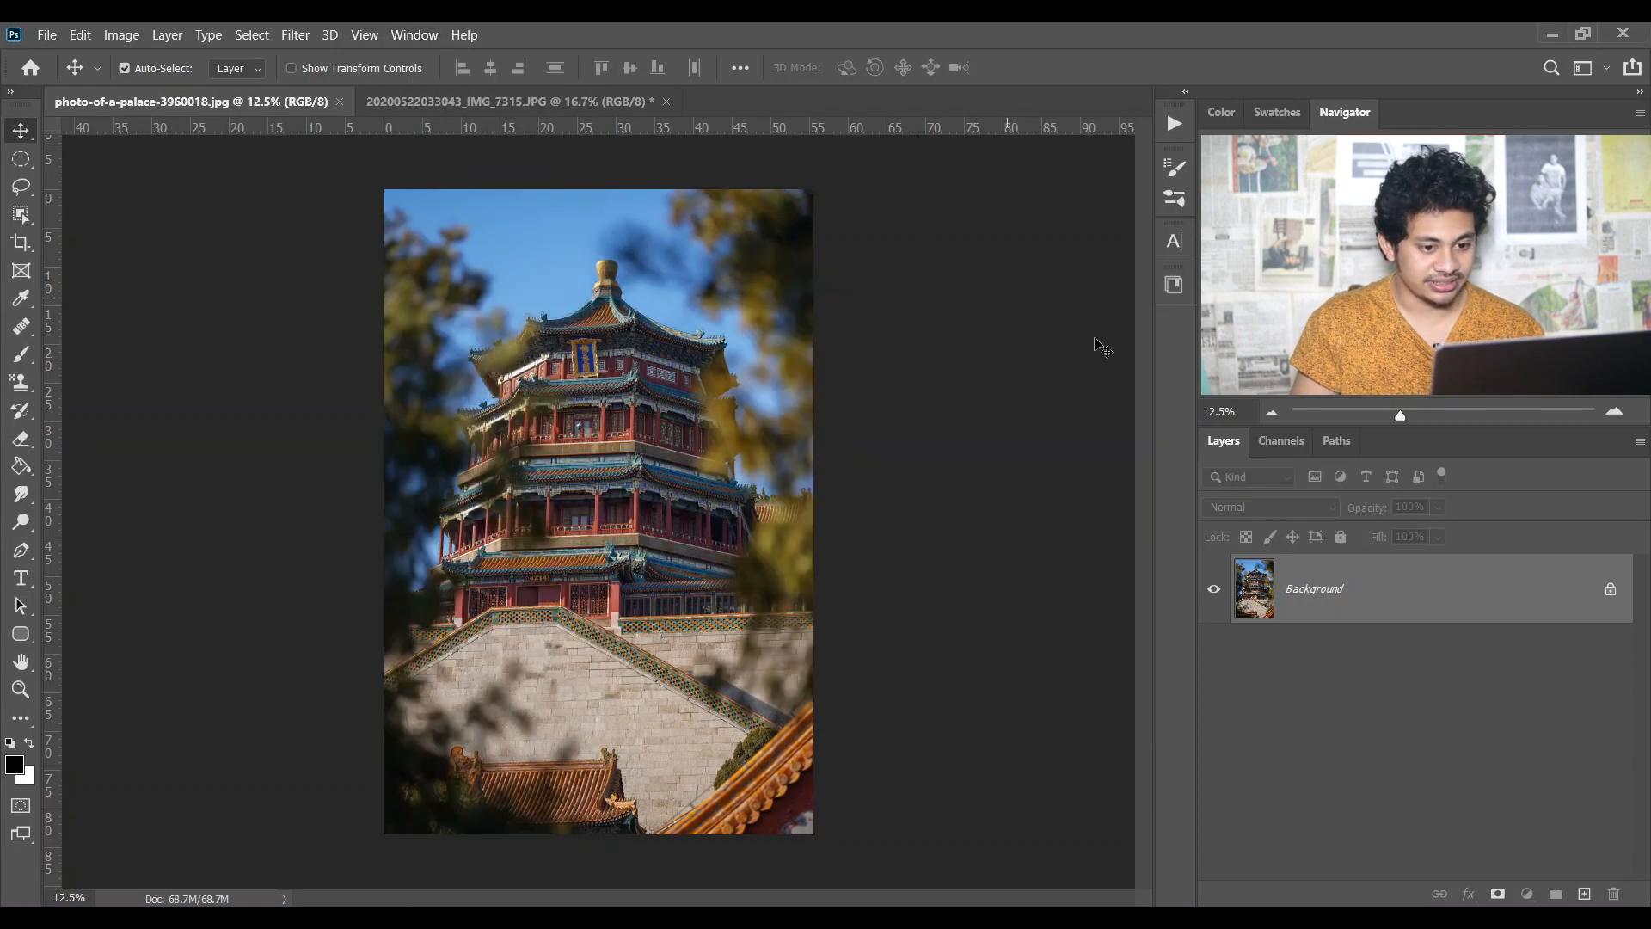
Open the Libraries panel and start Create from Image with the palace photo.
click(1174, 285)
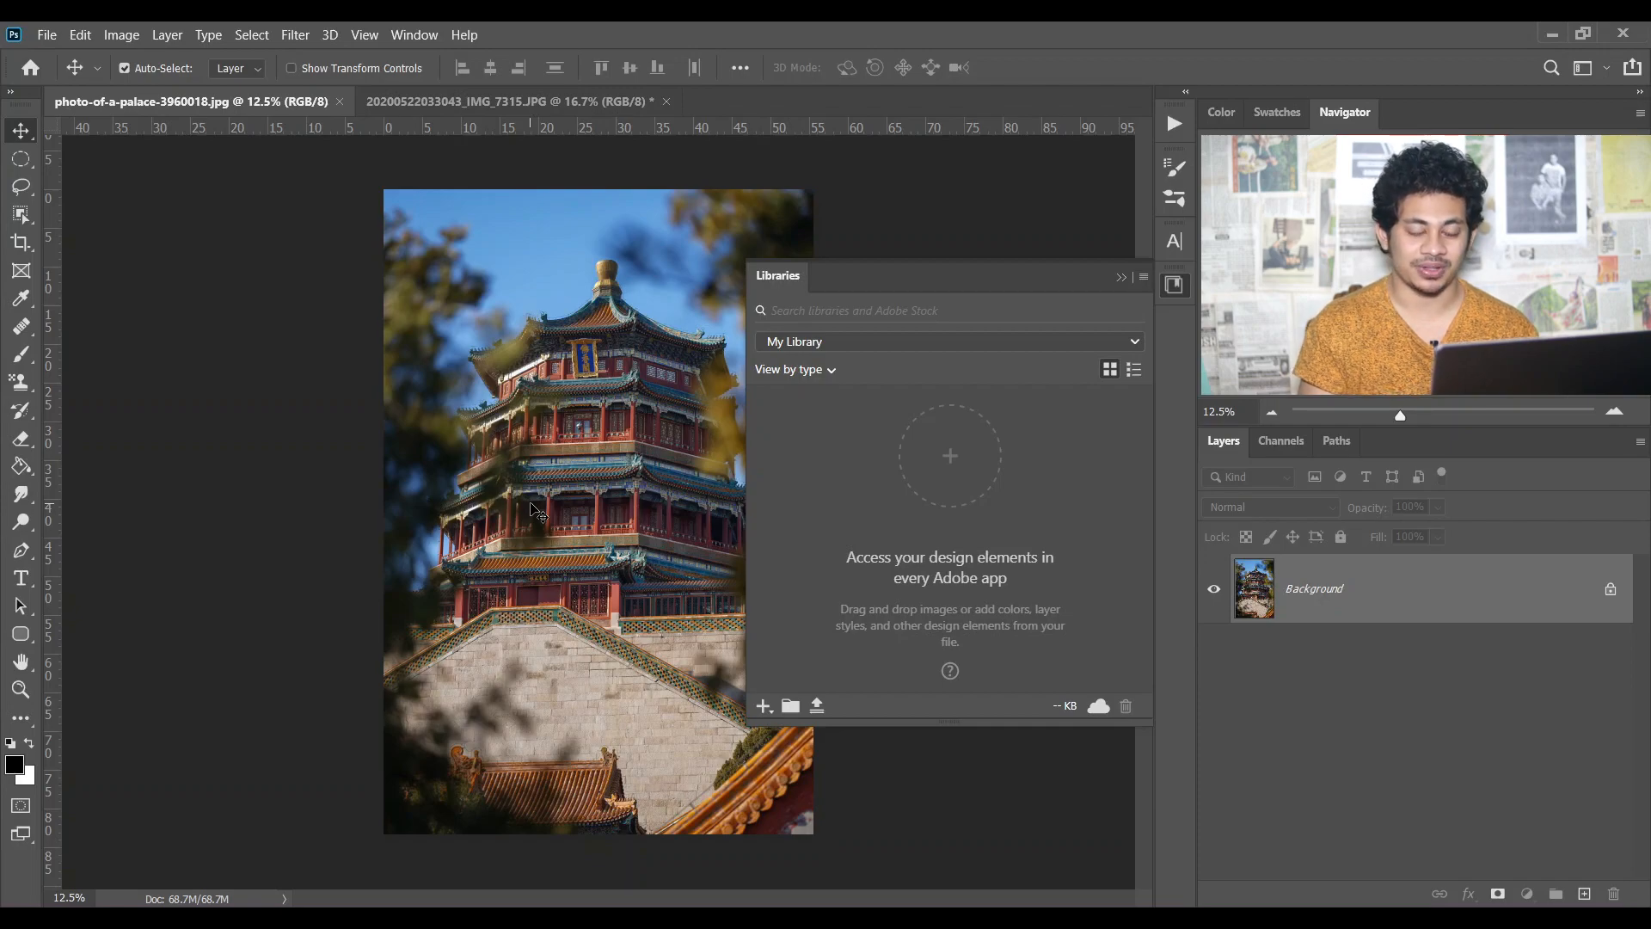
click(764, 706)
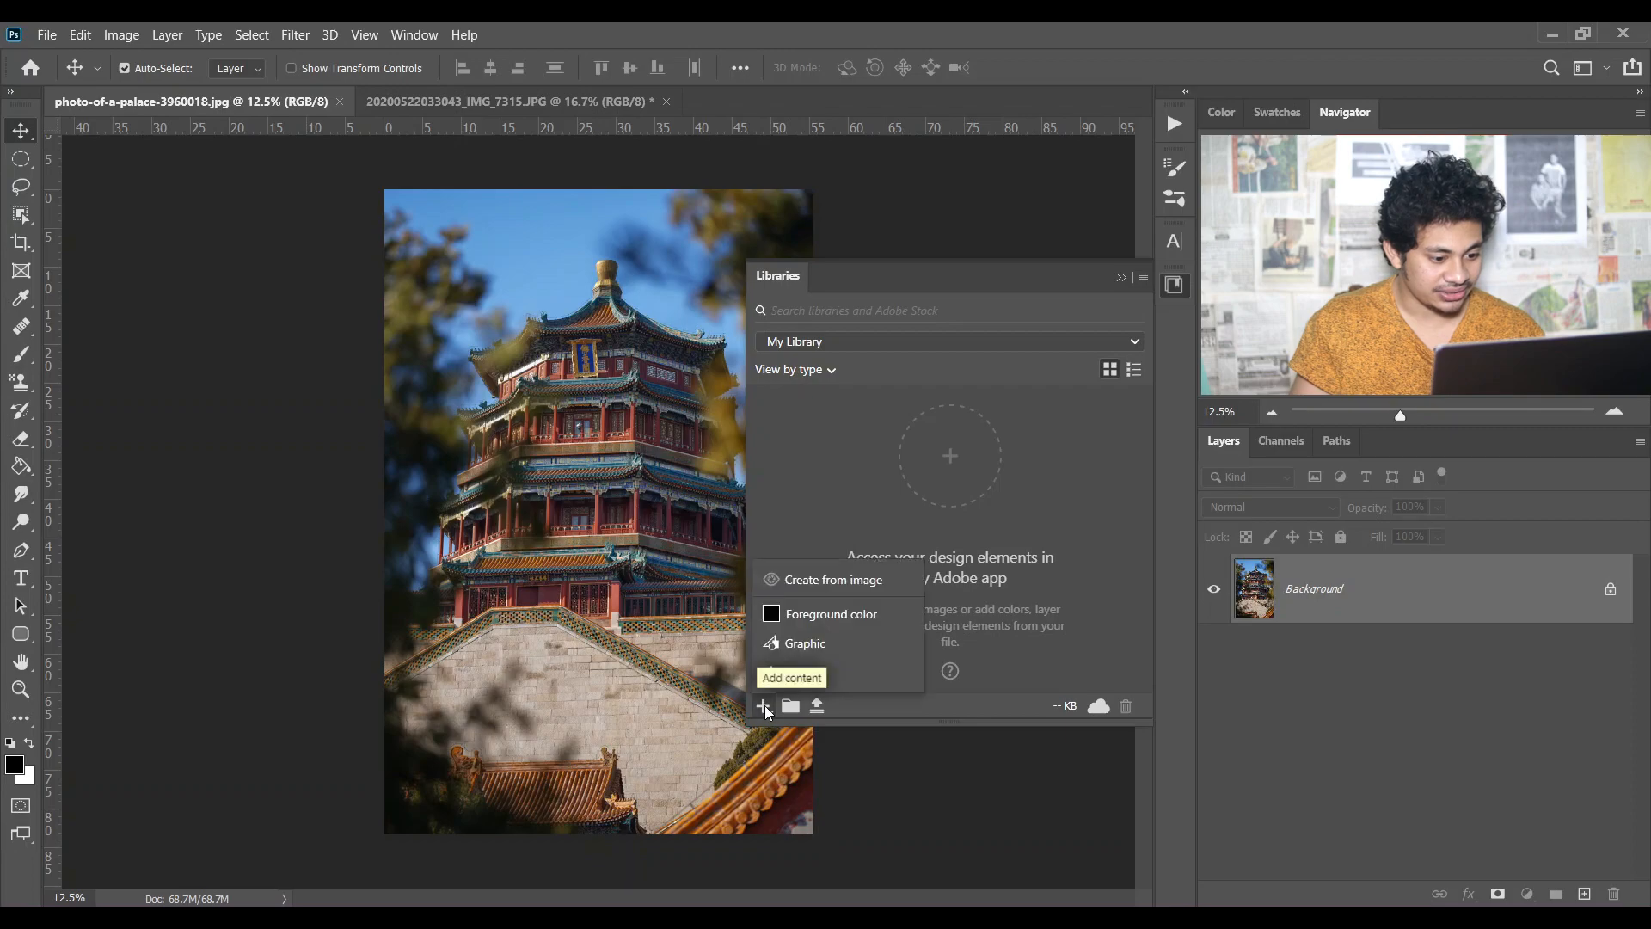
click(830, 585)
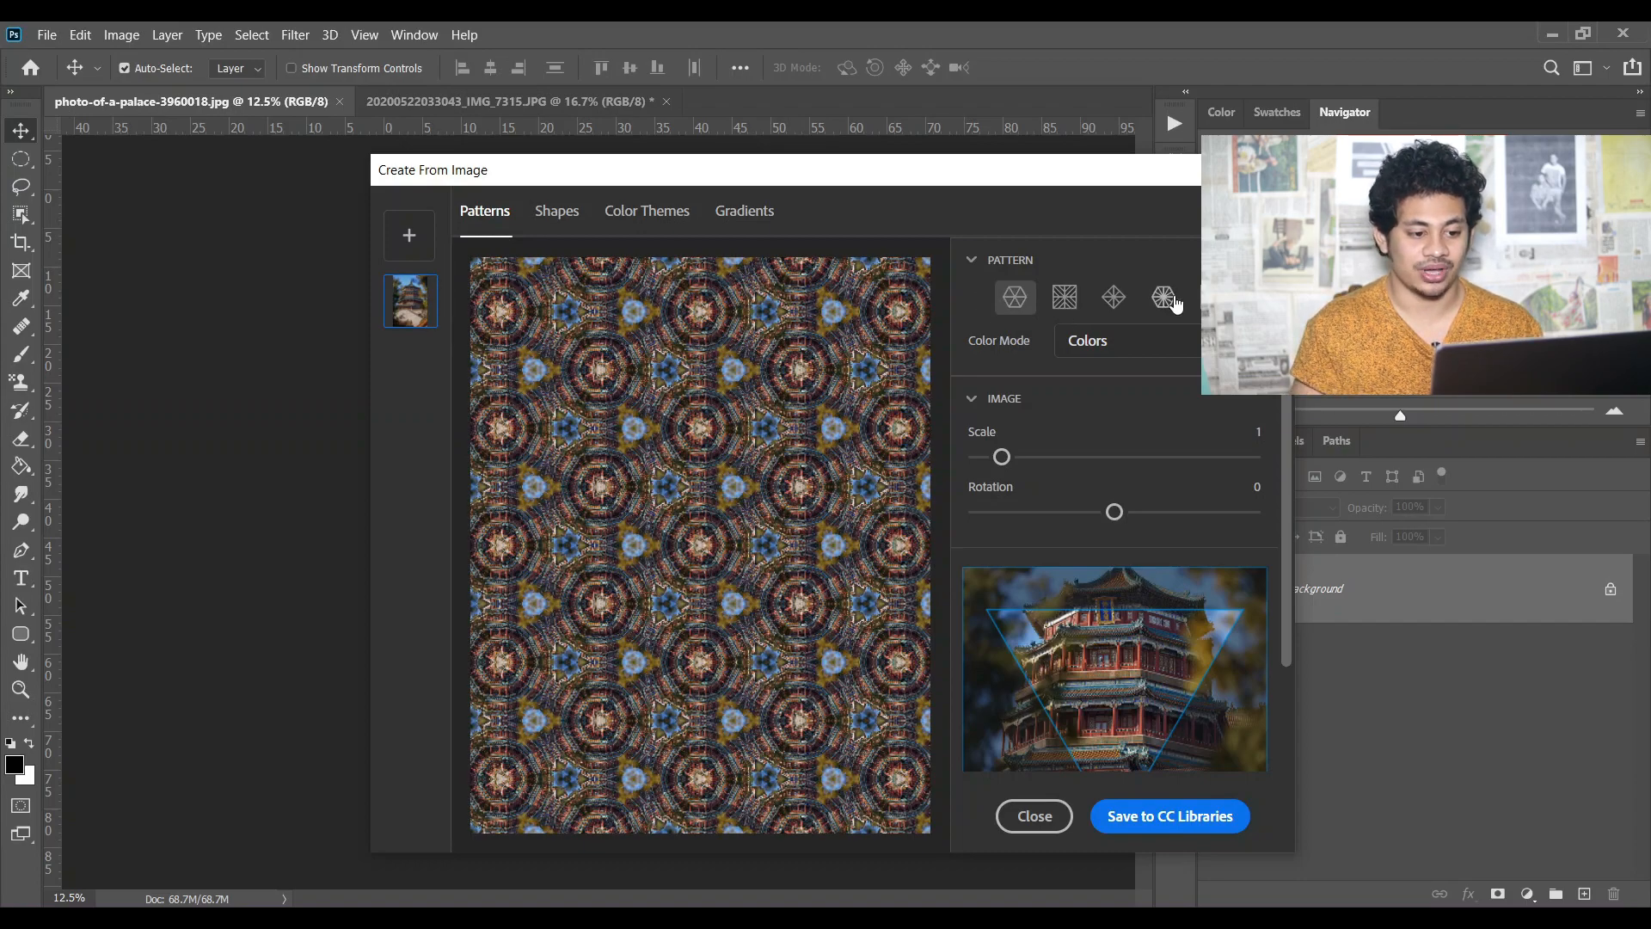
Try the Grayscale color mode on the pattern and return it to Colors.
click(1162, 347)
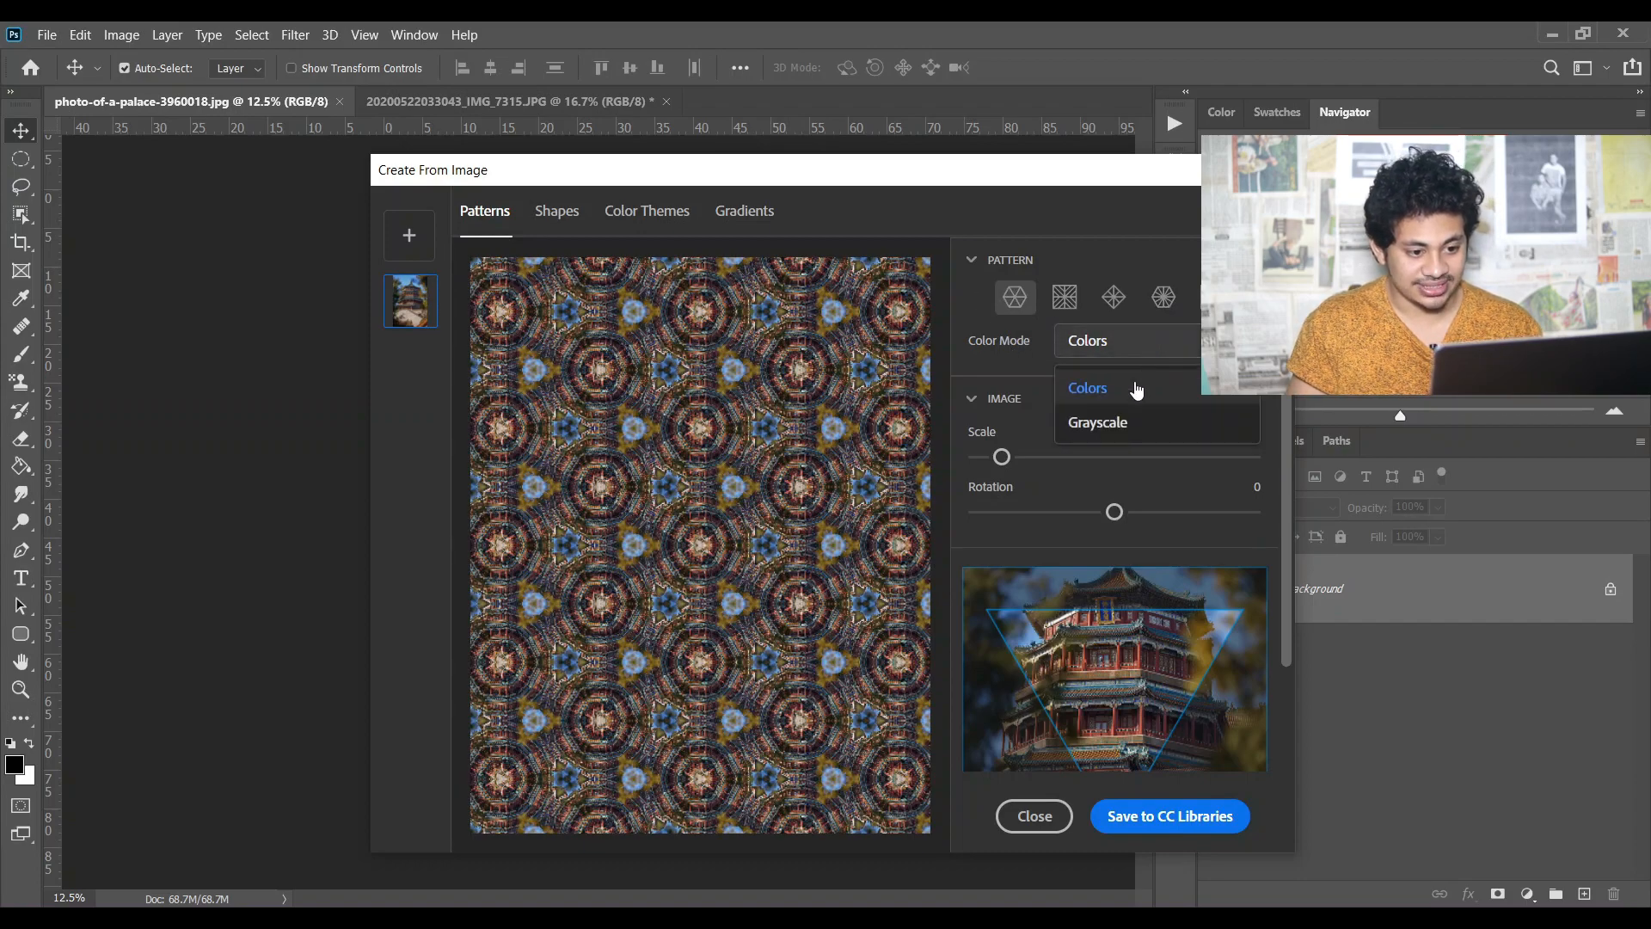
click(1097, 421)
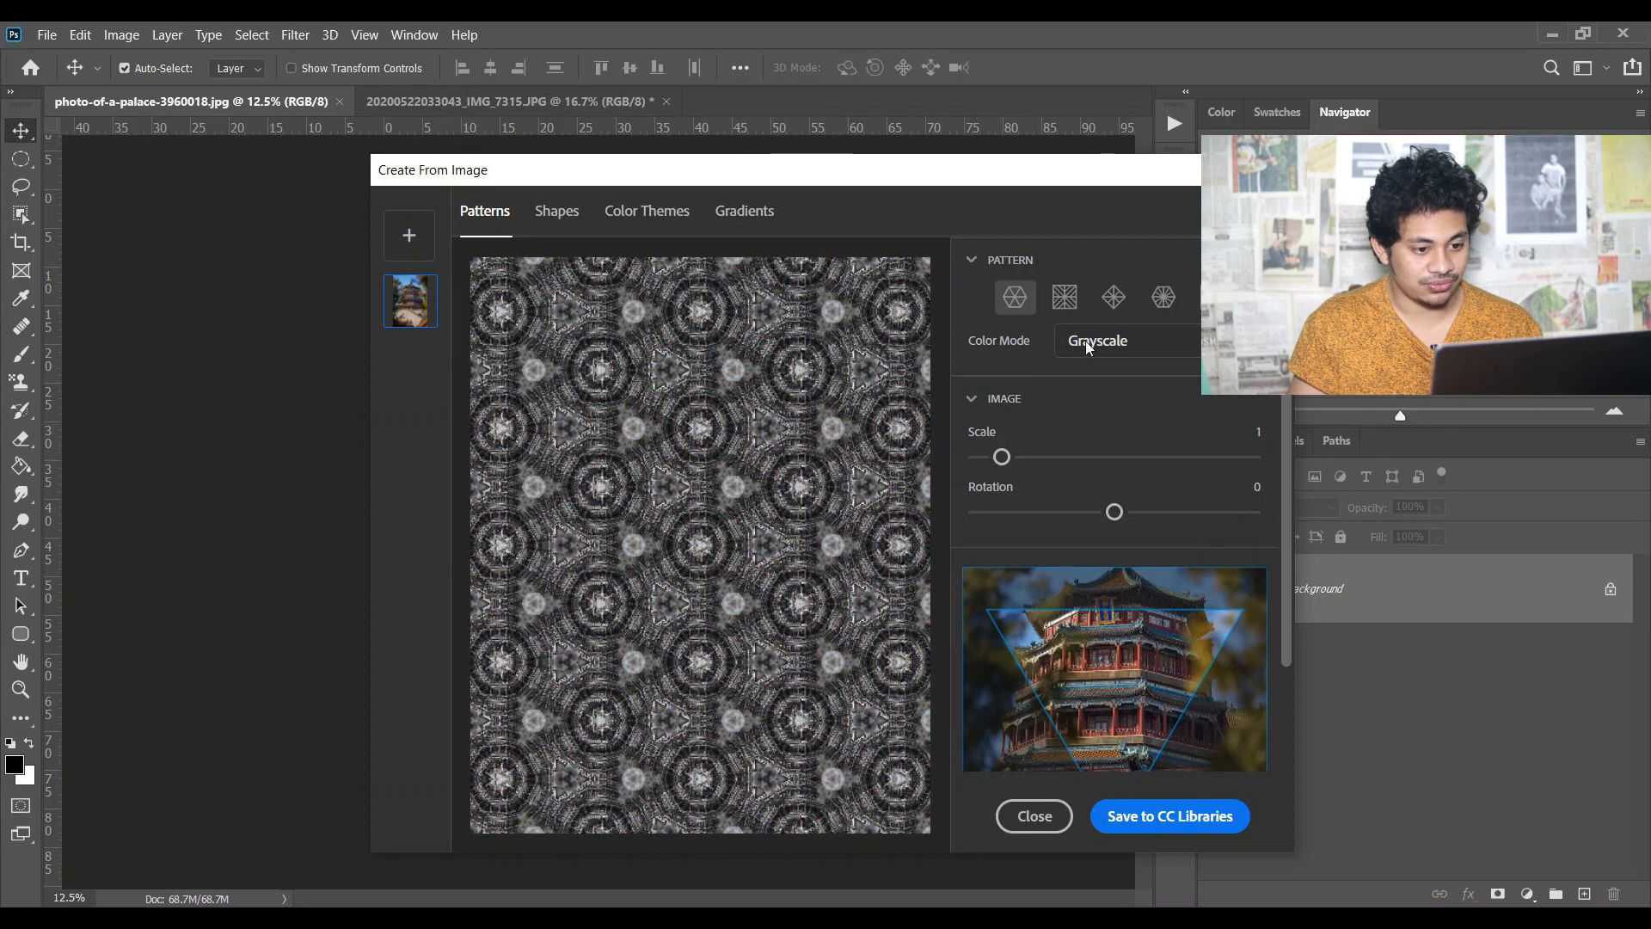
click(1097, 342)
click(1108, 387)
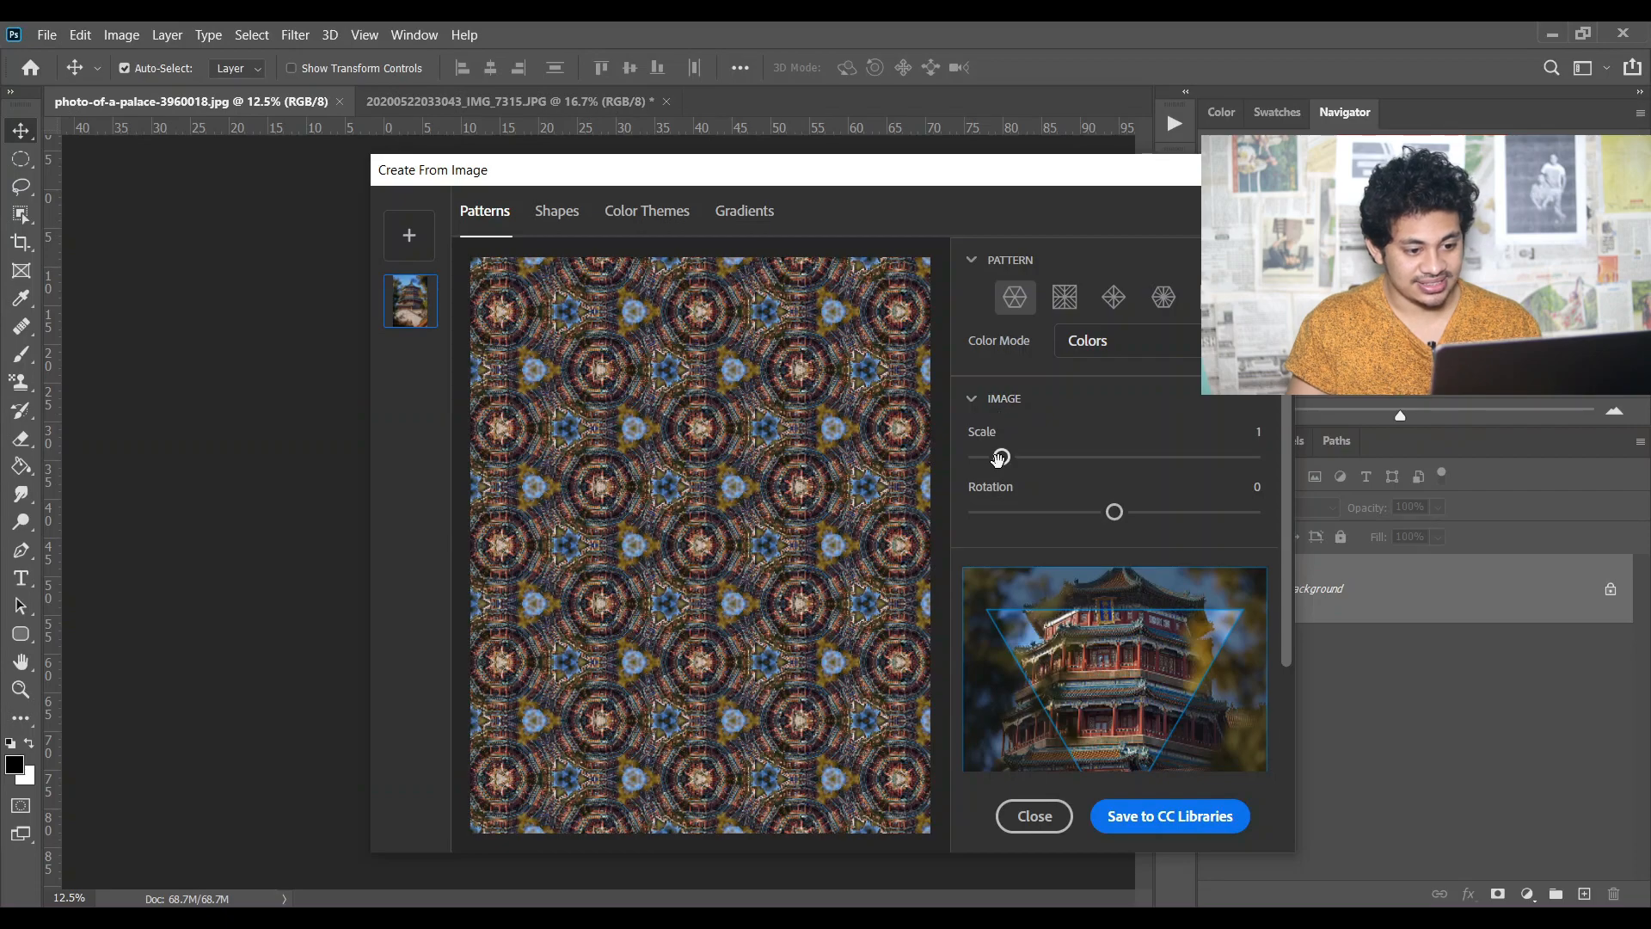
Enlarge the source image of the pattern to a scale of 5.7 and rotate it to -34.
mouse_move(1002, 457)
mouse_down()
mouse_move(1051, 457)
mouse_move(1007, 456)
mouse_move(1021, 457)
mouse_up()
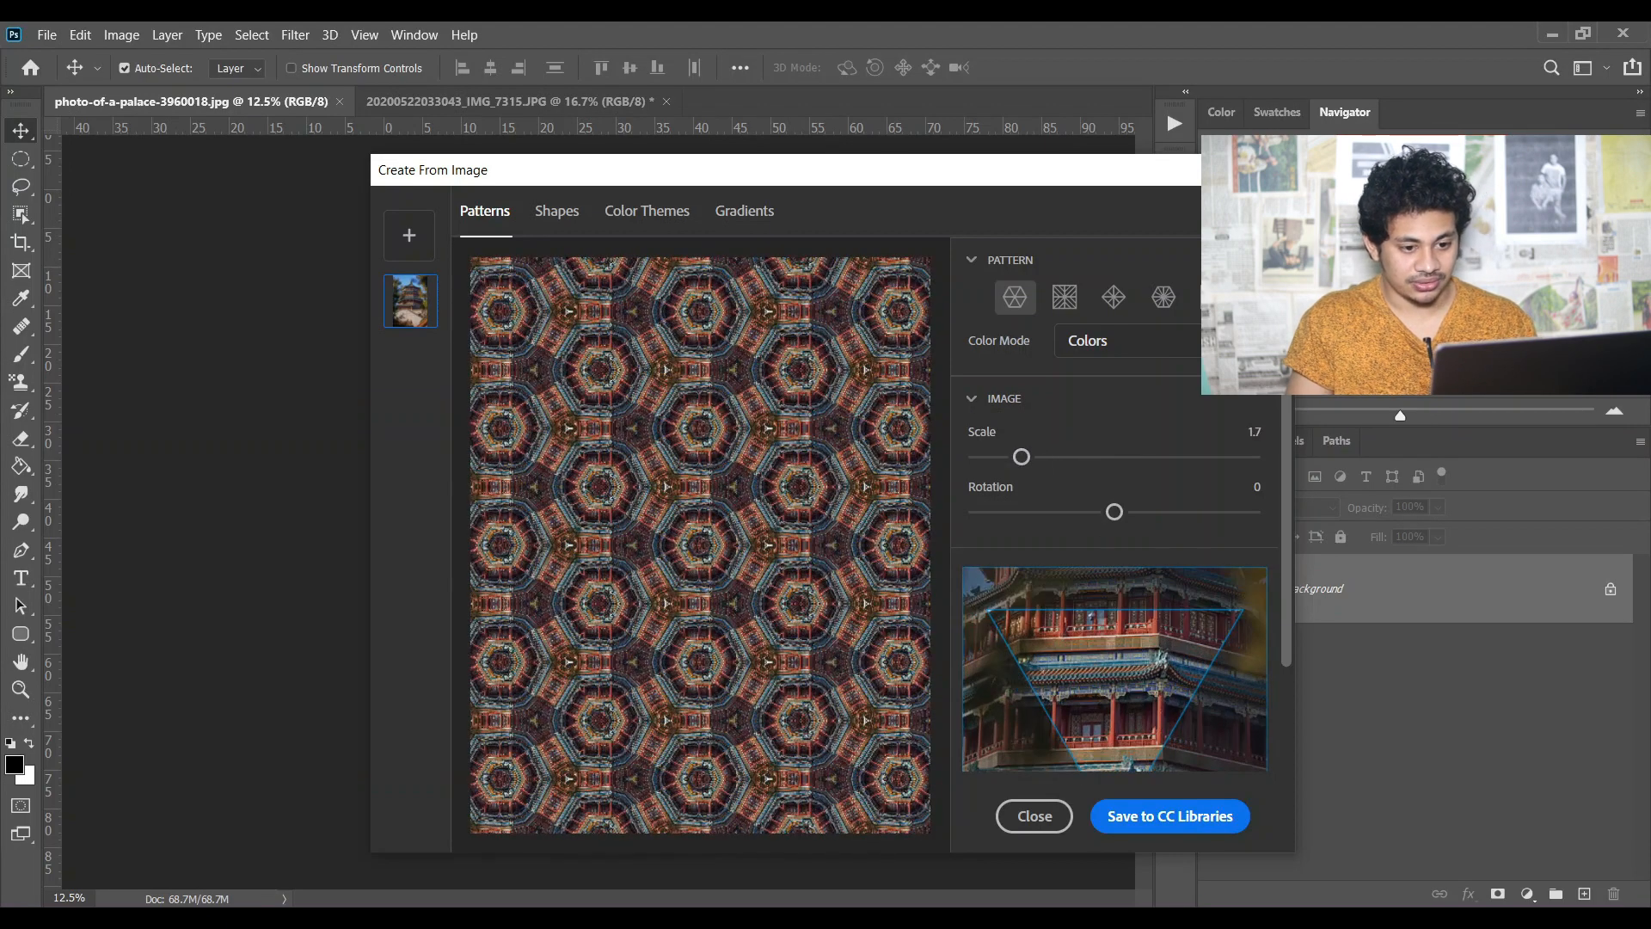
scroll(1288, 405, down, 3)
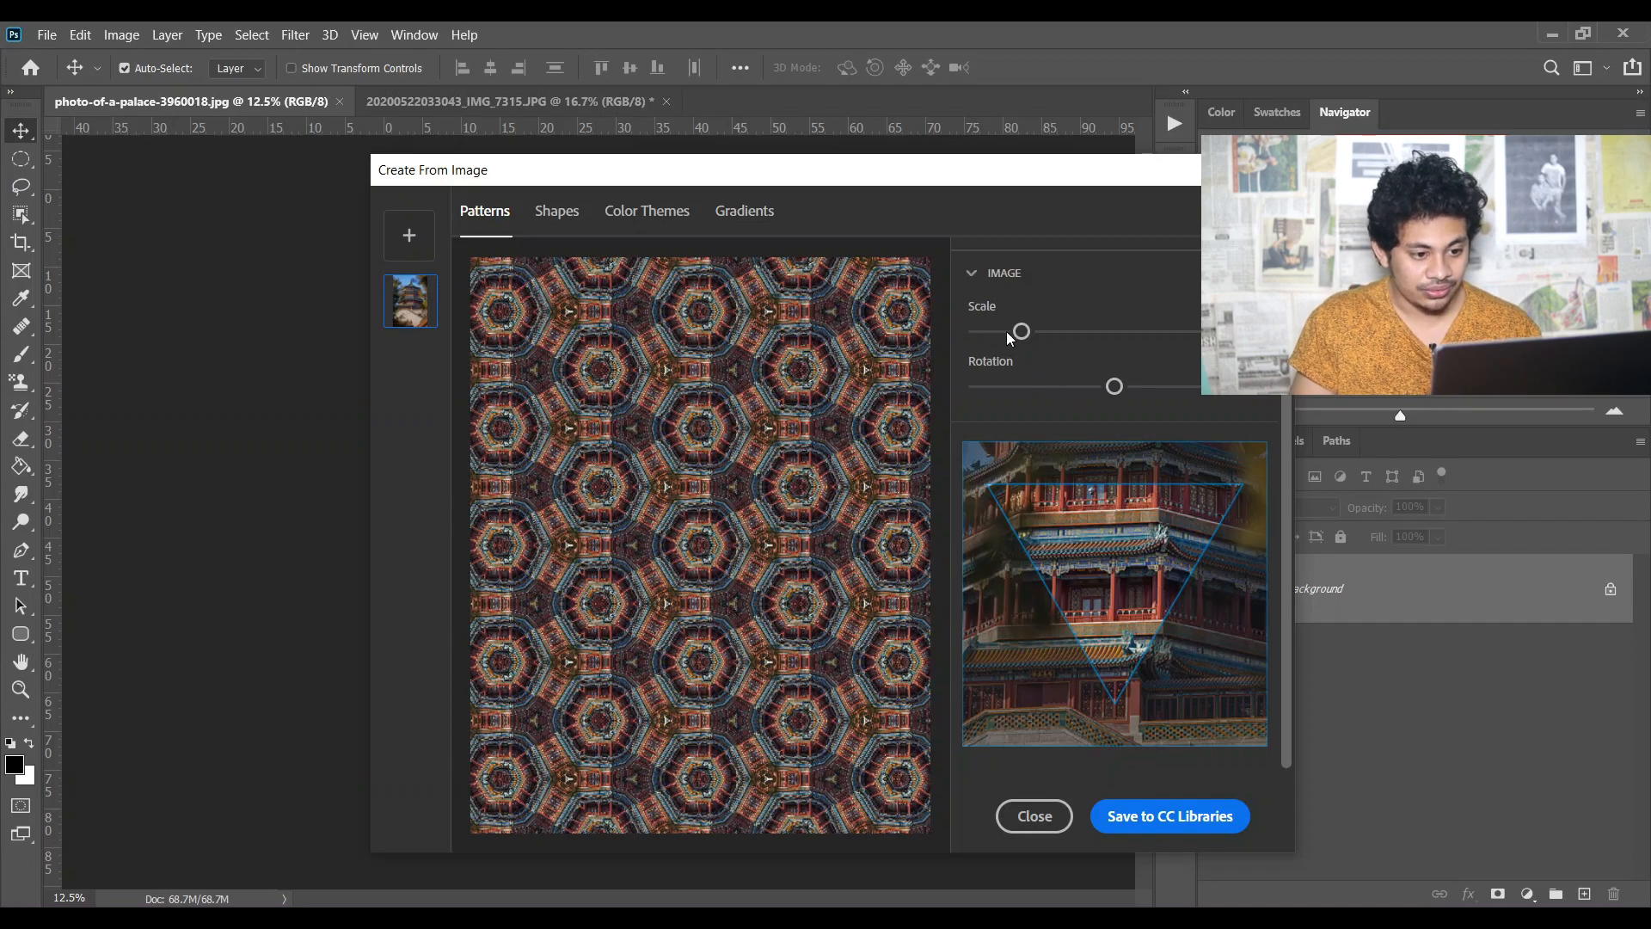
drag(1022, 332, 1134, 335)
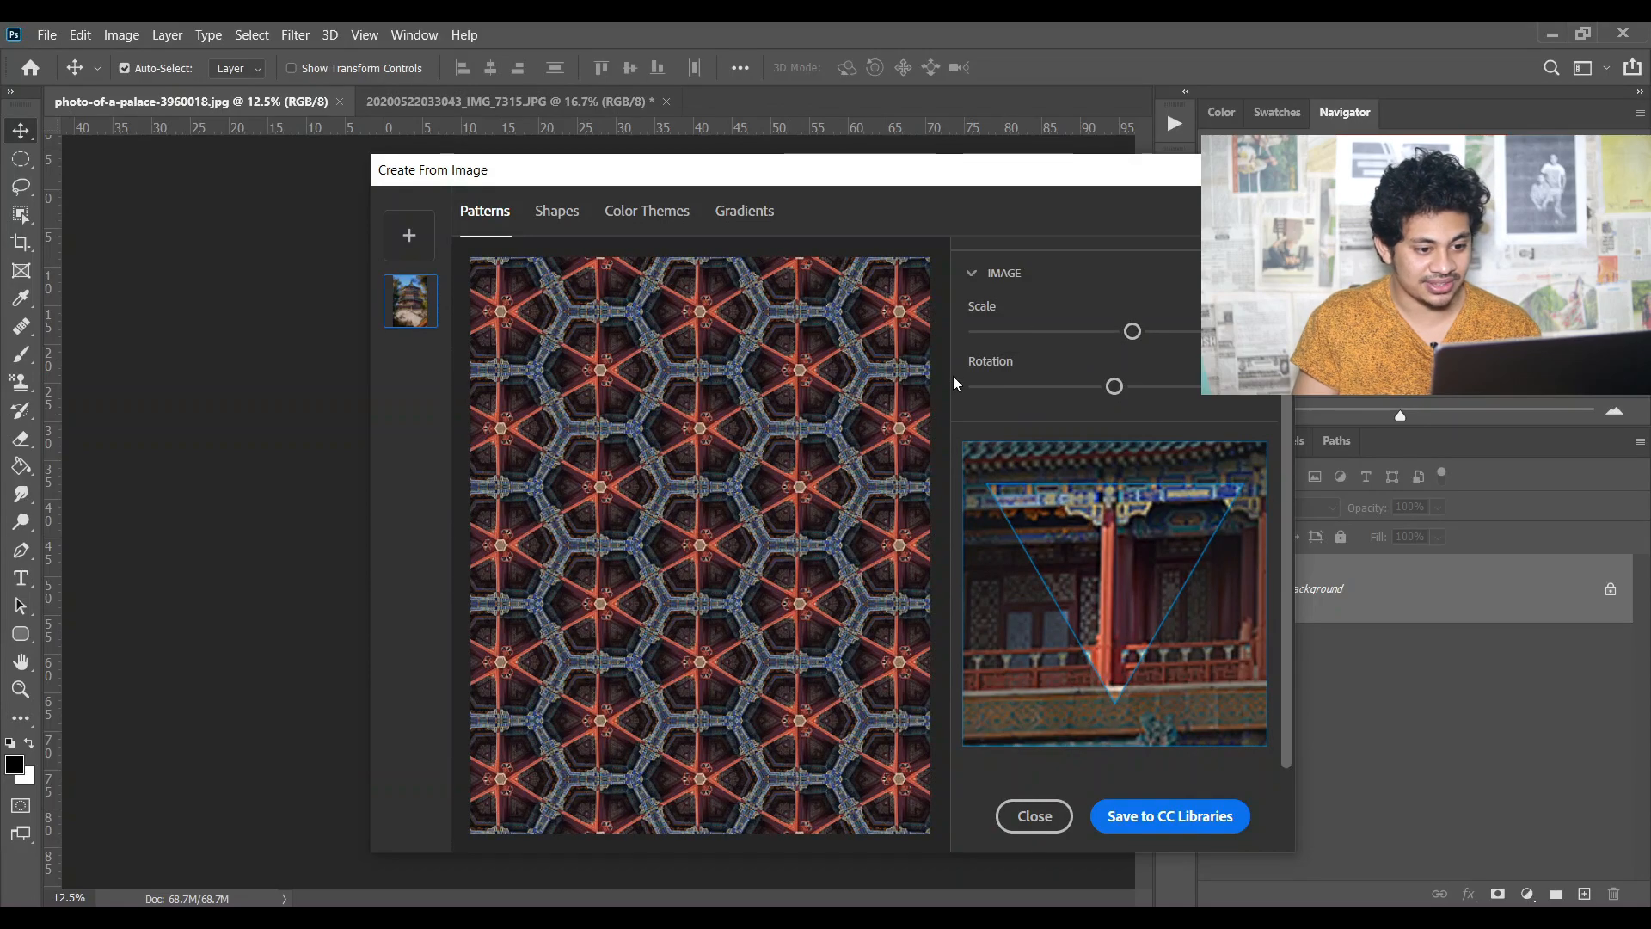
drag(1115, 386, 1089, 387)
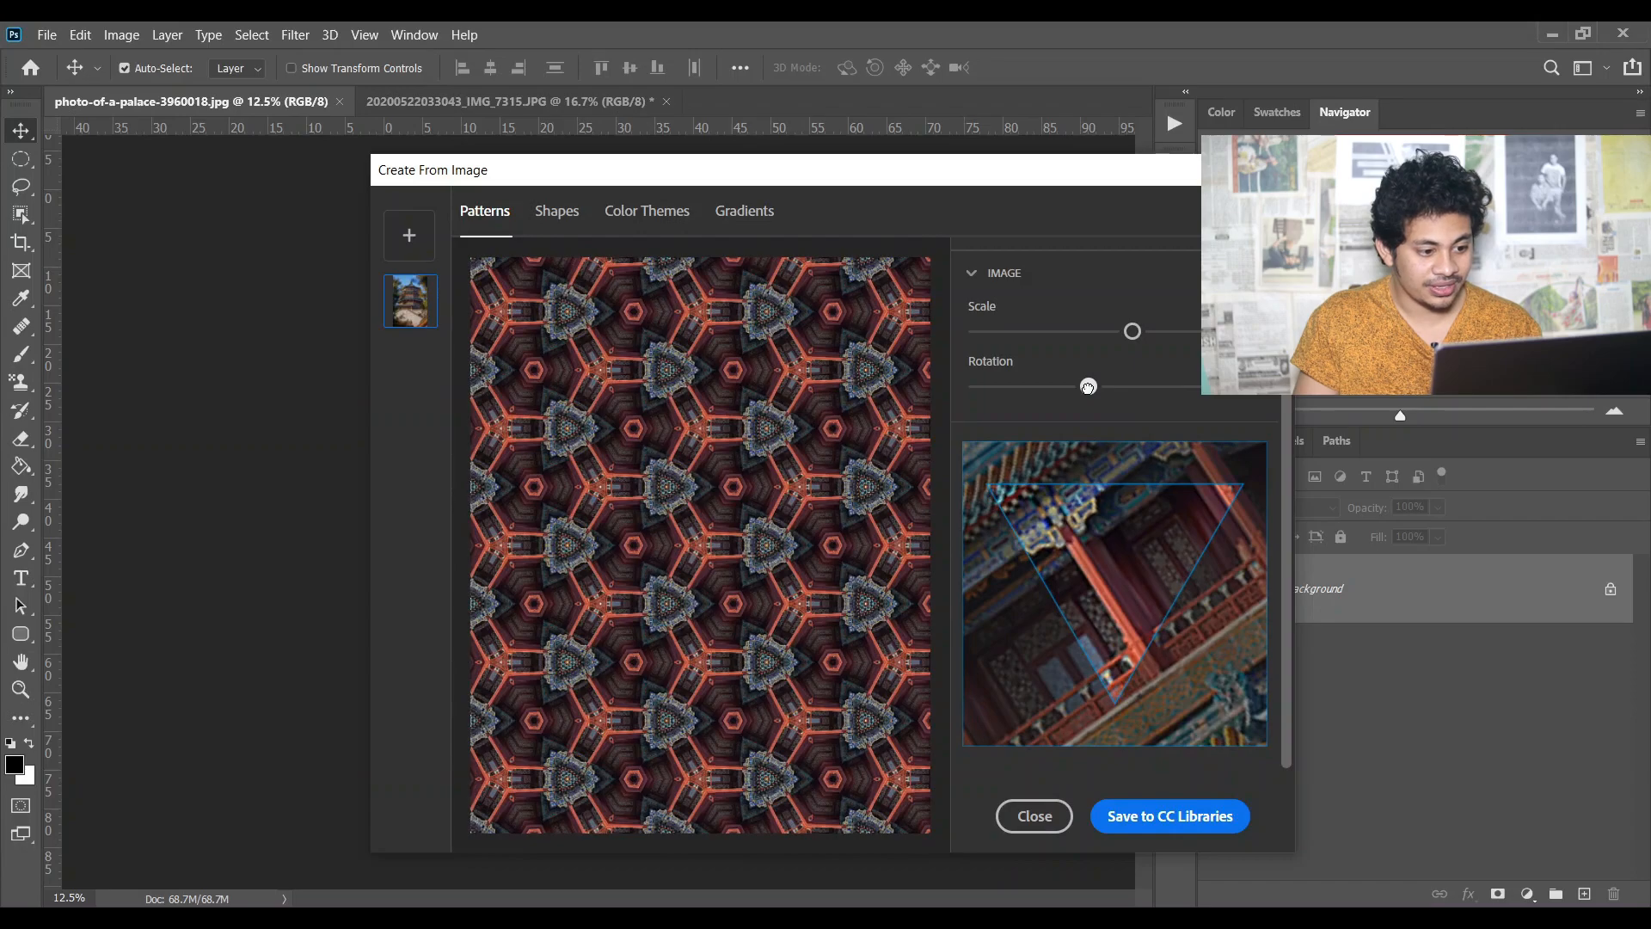
Try the second, third and fourth pattern tilings on the palace image.
scroll(1175, 355, up, 3)
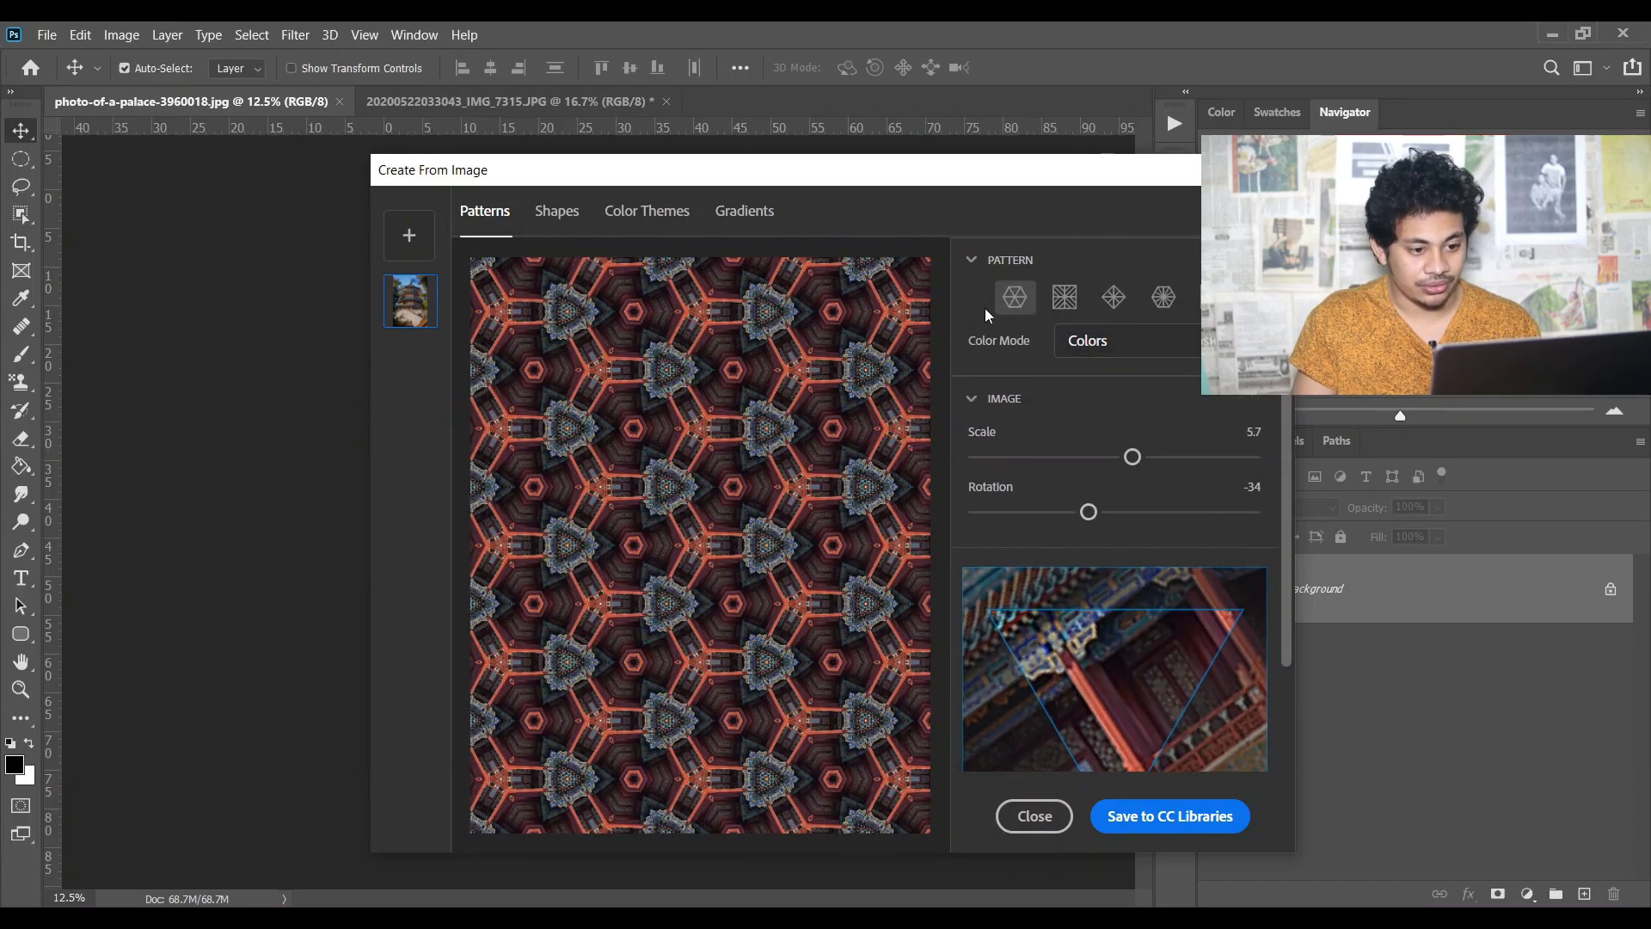
click(1064, 301)
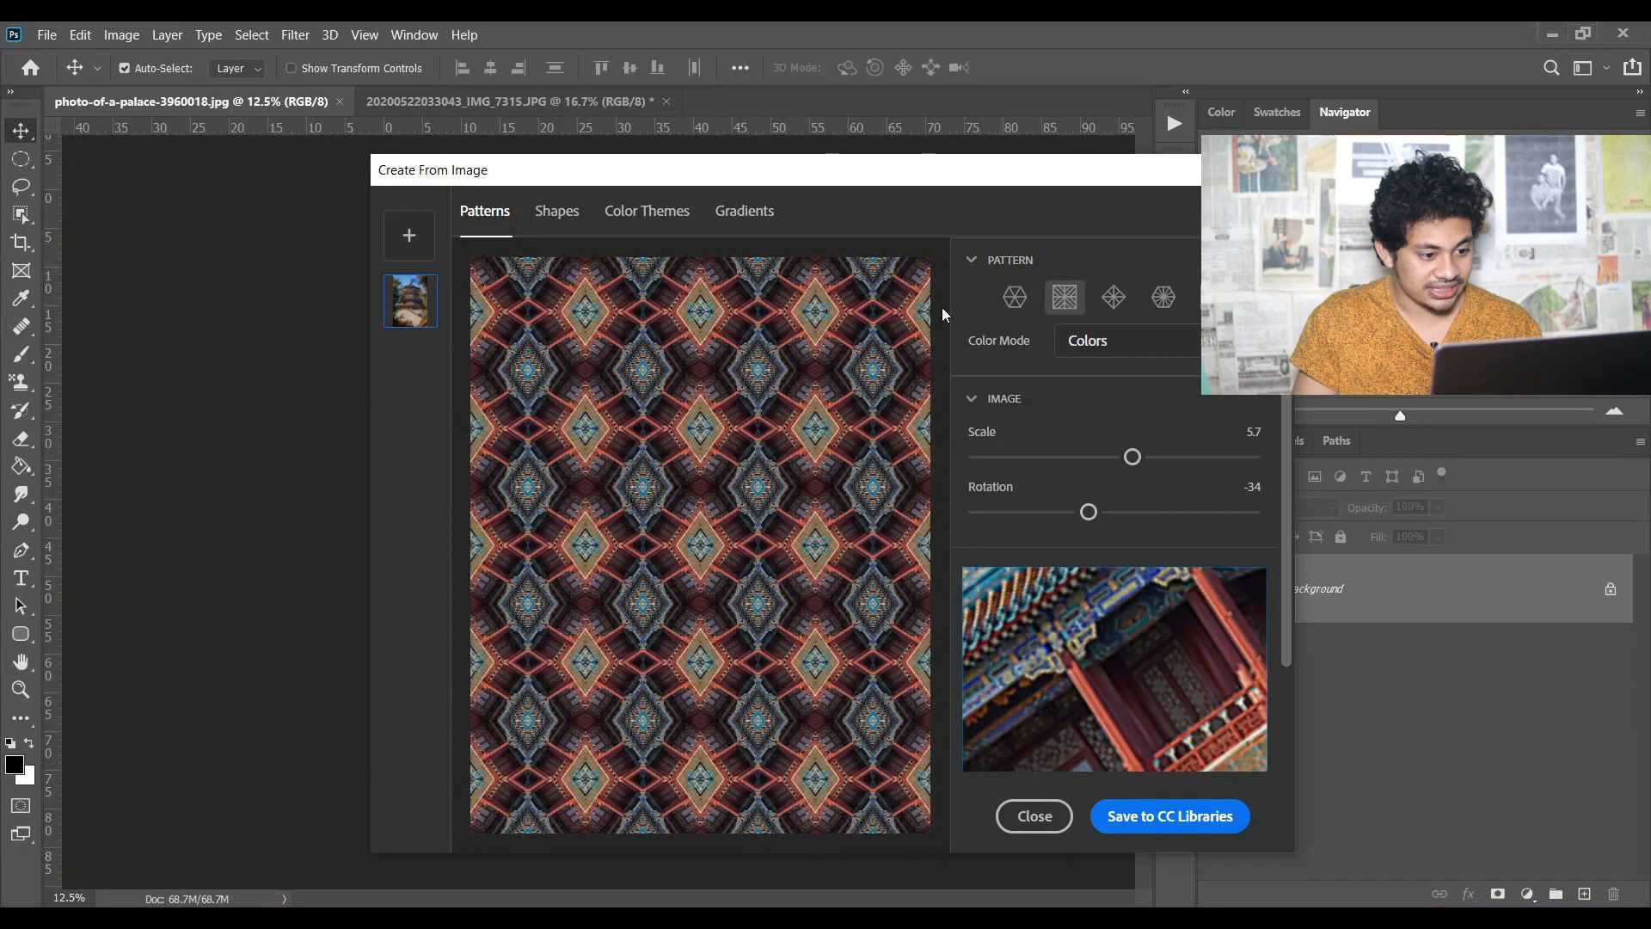
click(1112, 298)
click(1158, 296)
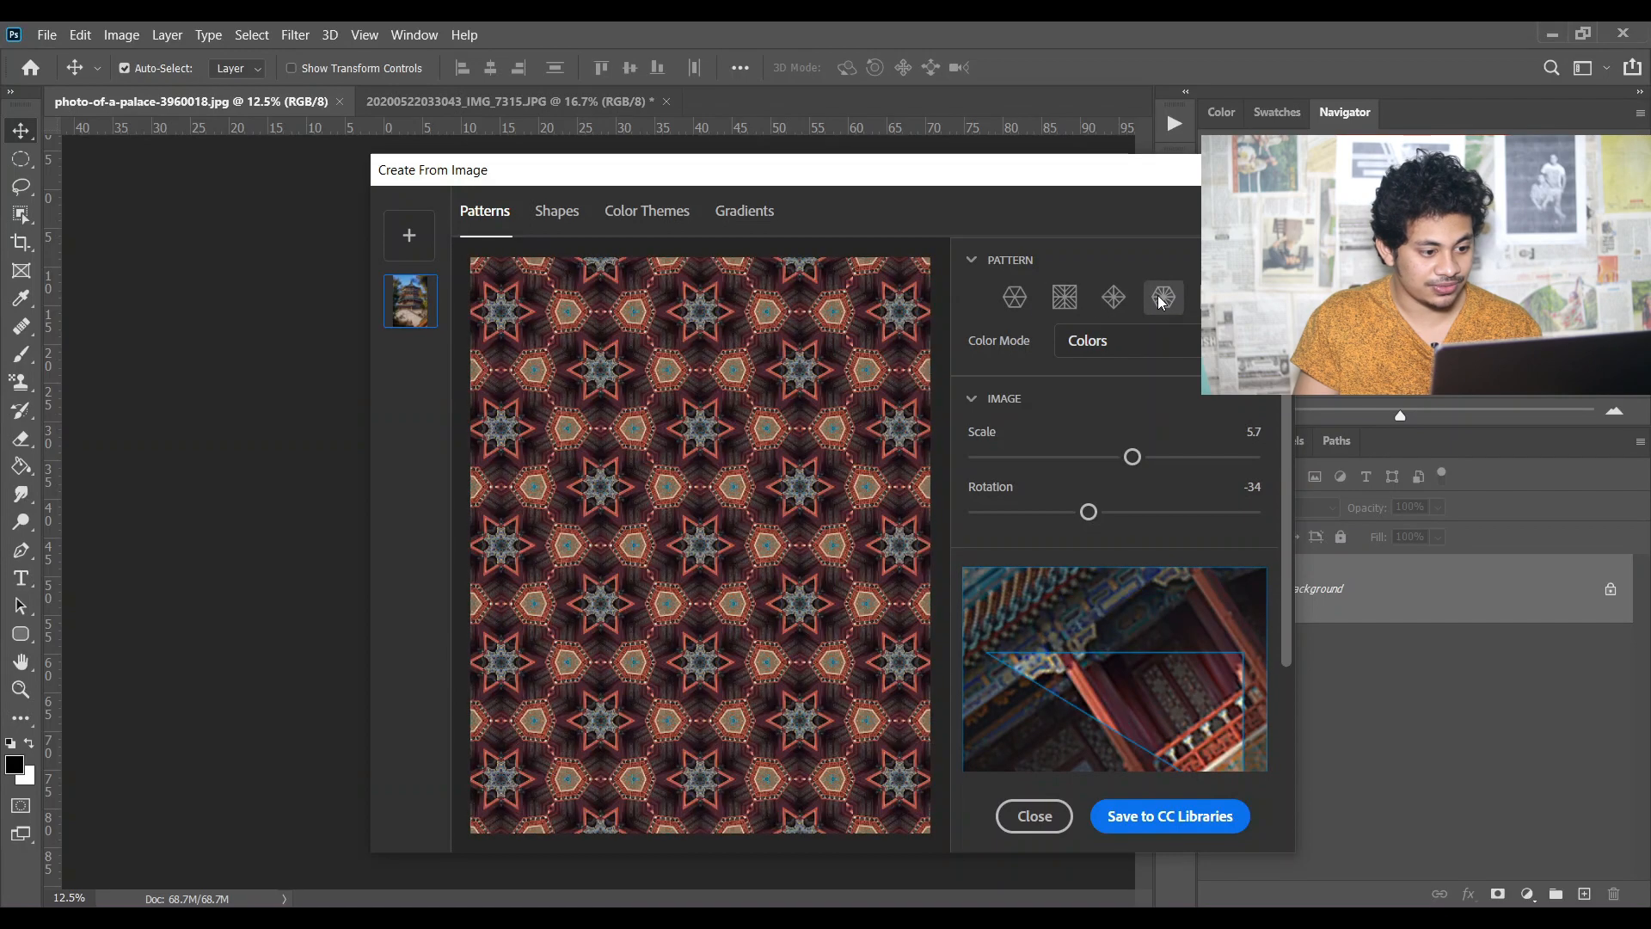
click(1118, 297)
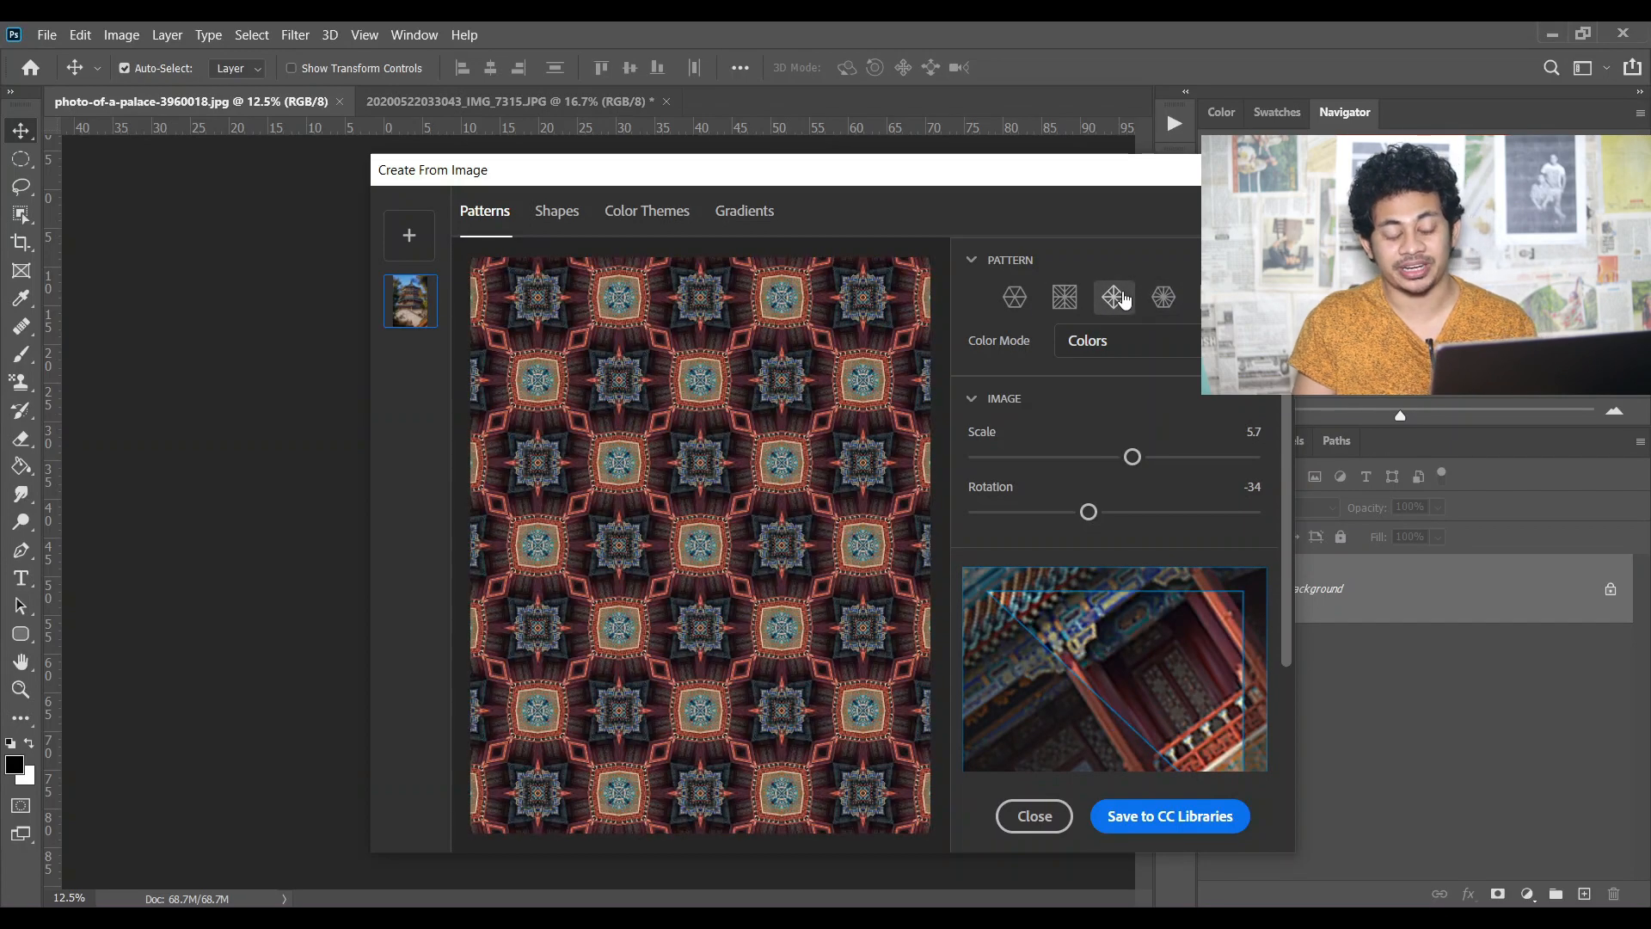
Raise the image scale to 8.5 and try the second and first pattern tilings with it.
drag(1130, 457, 1212, 457)
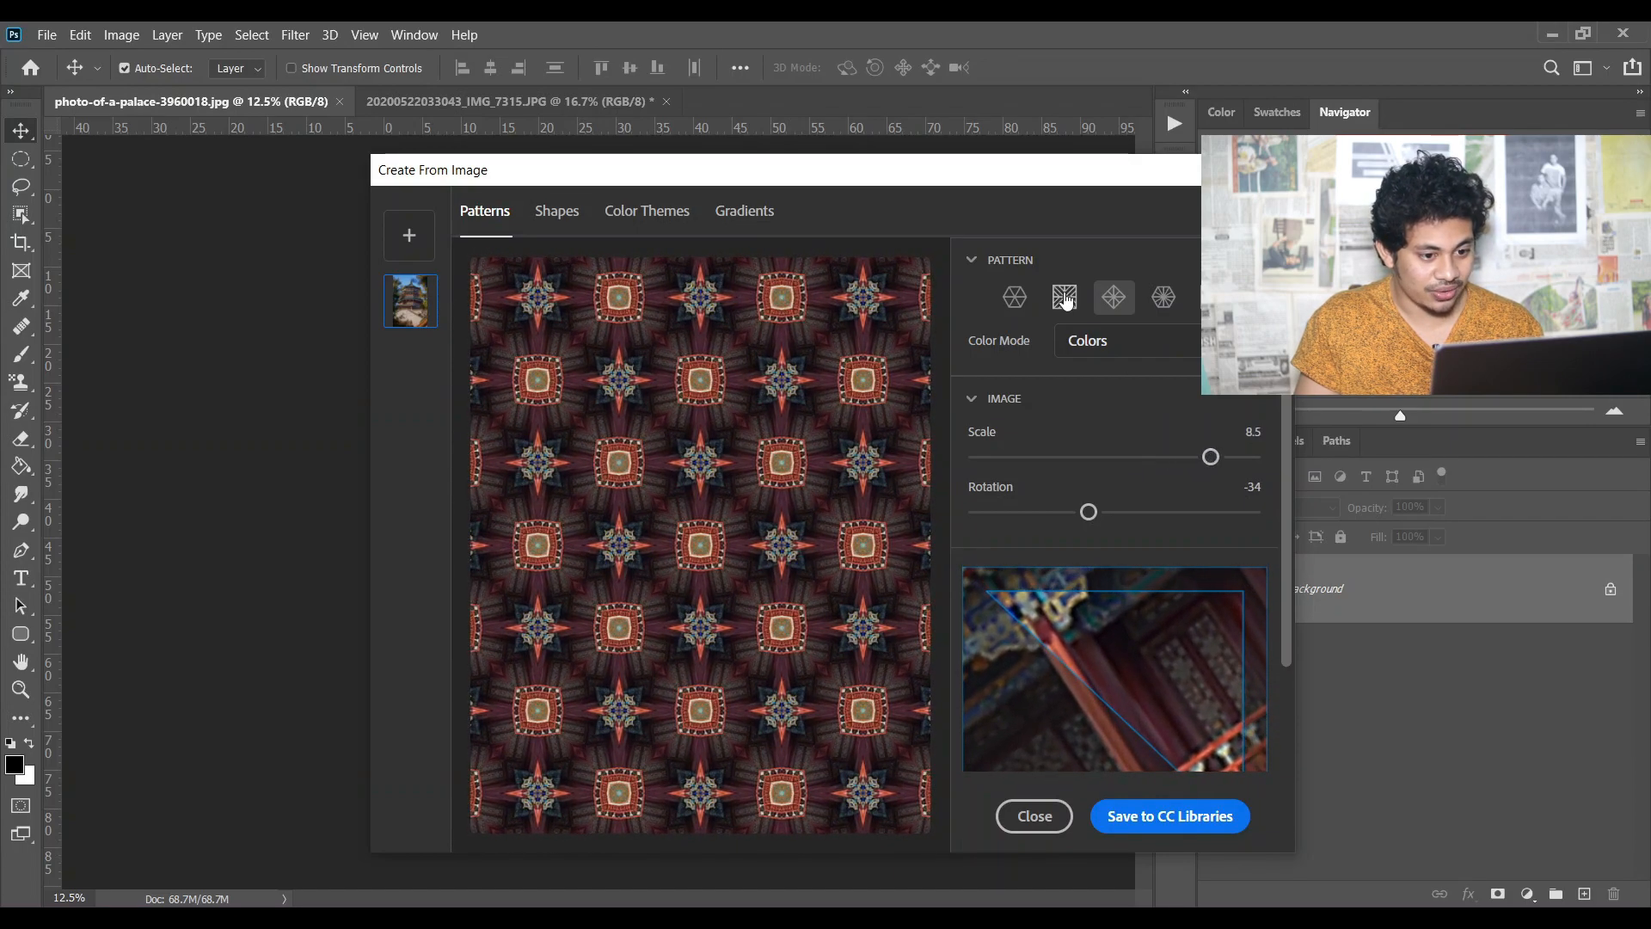
click(1064, 296)
click(1015, 297)
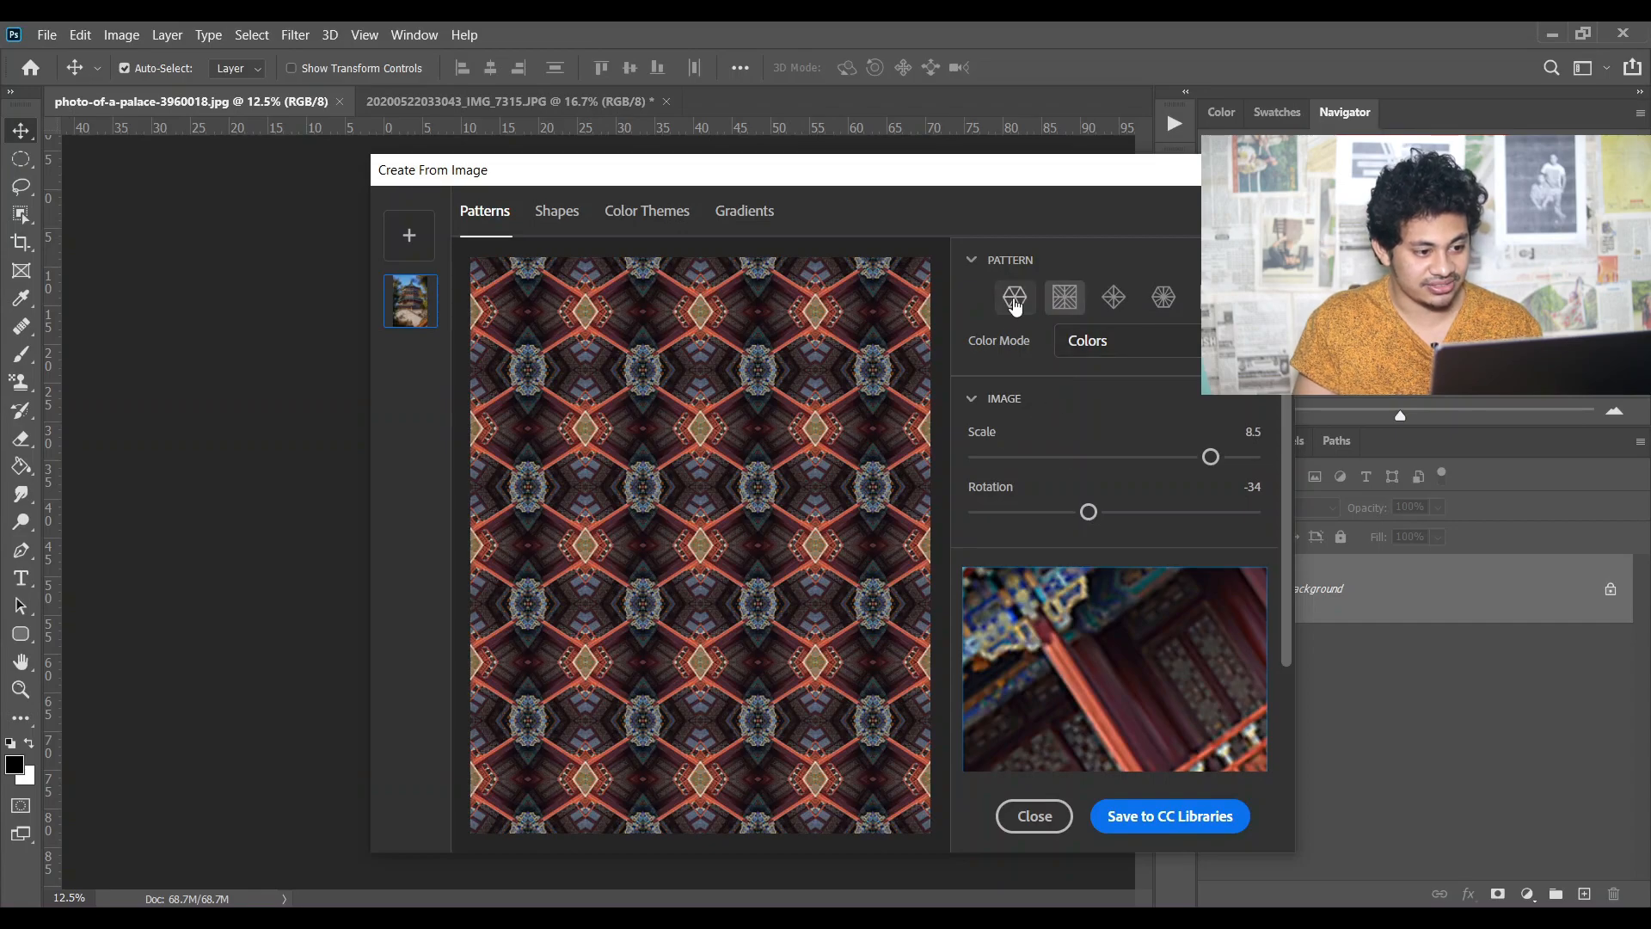
Choose the fourth pattern tiling, which builds six-pointed stars, and set the image scale to 7.9.
drag(1061, 457, 1163, 457)
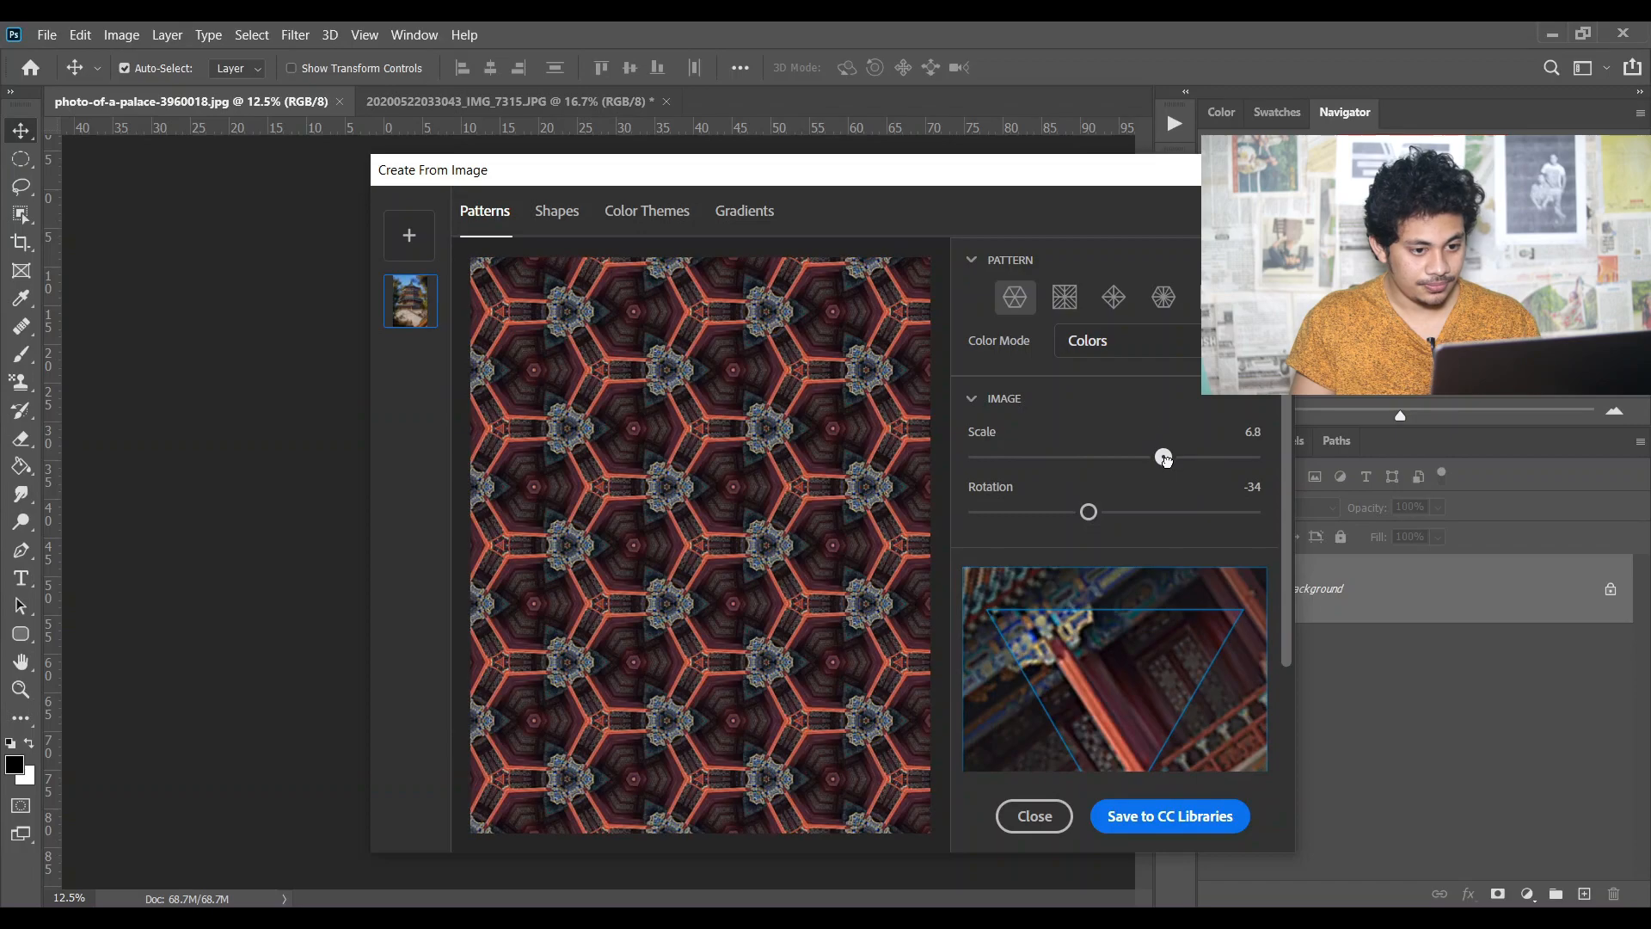
click(1163, 297)
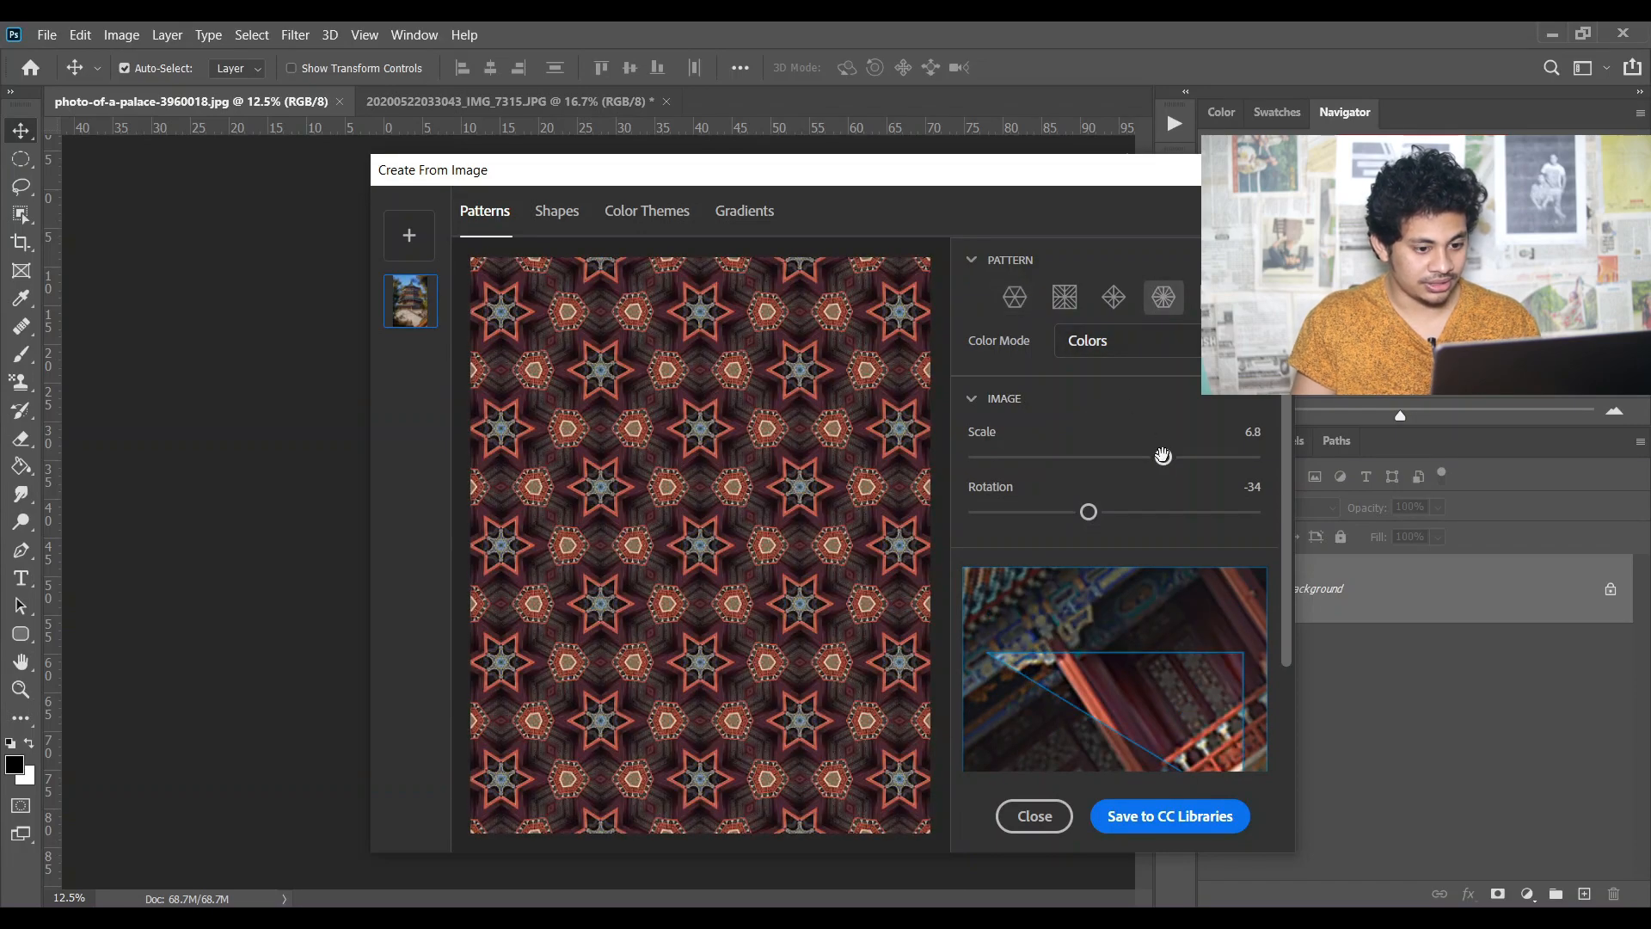
drag(1169, 460, 1193, 457)
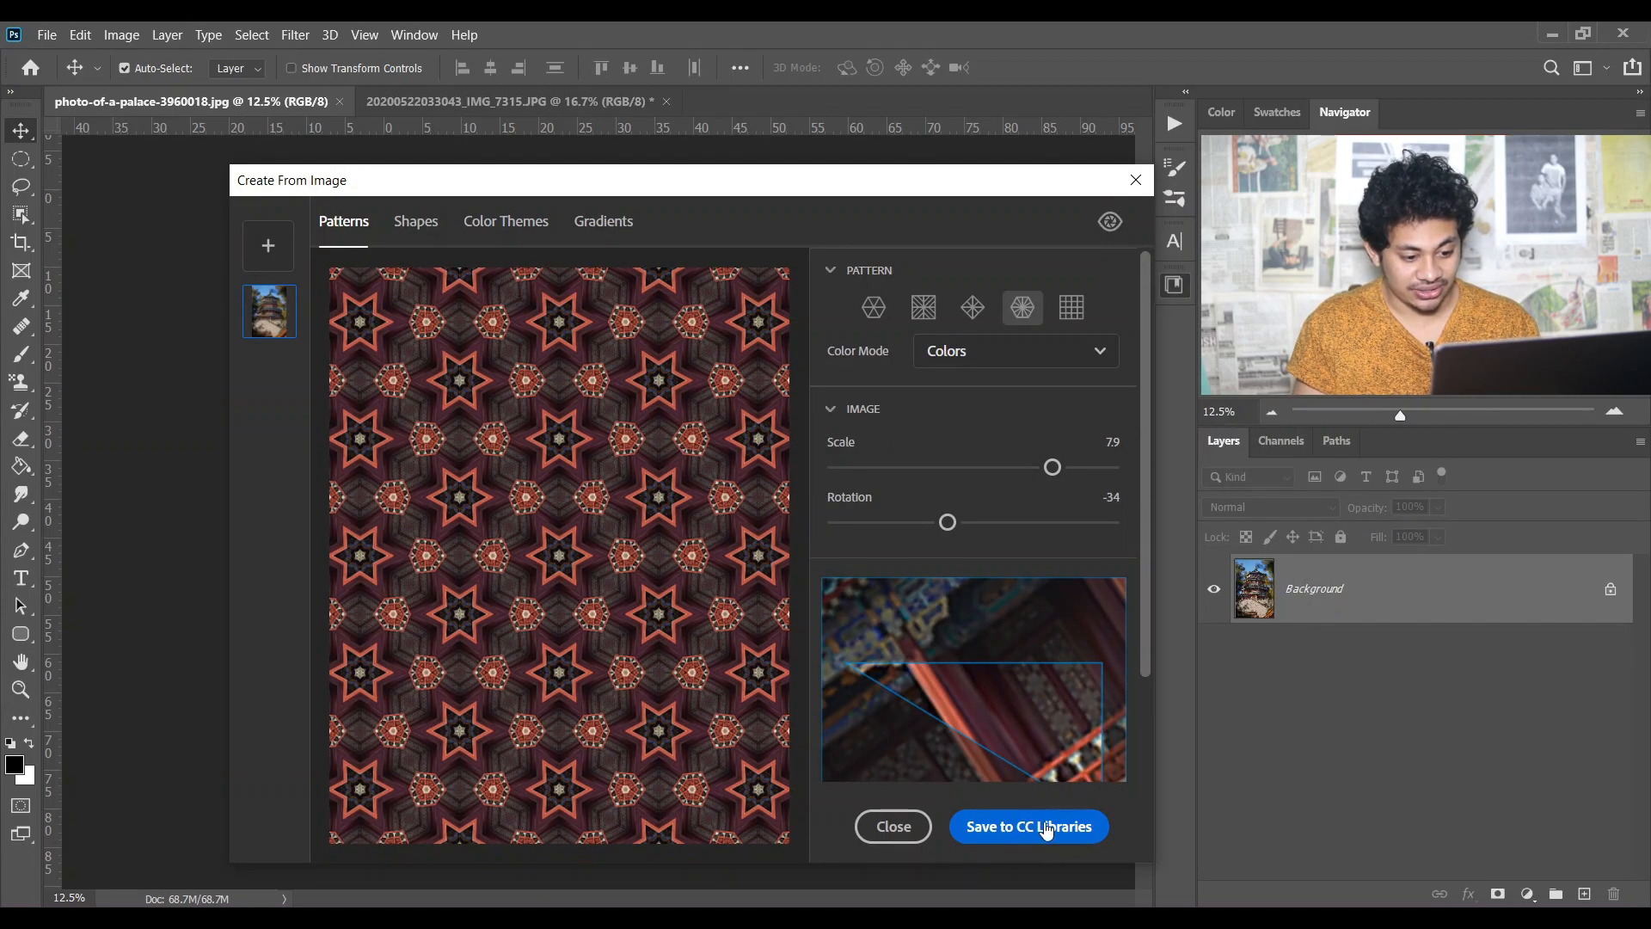
Save the star pattern to CC Libraries and close the Create From Image dialog.
click(1037, 827)
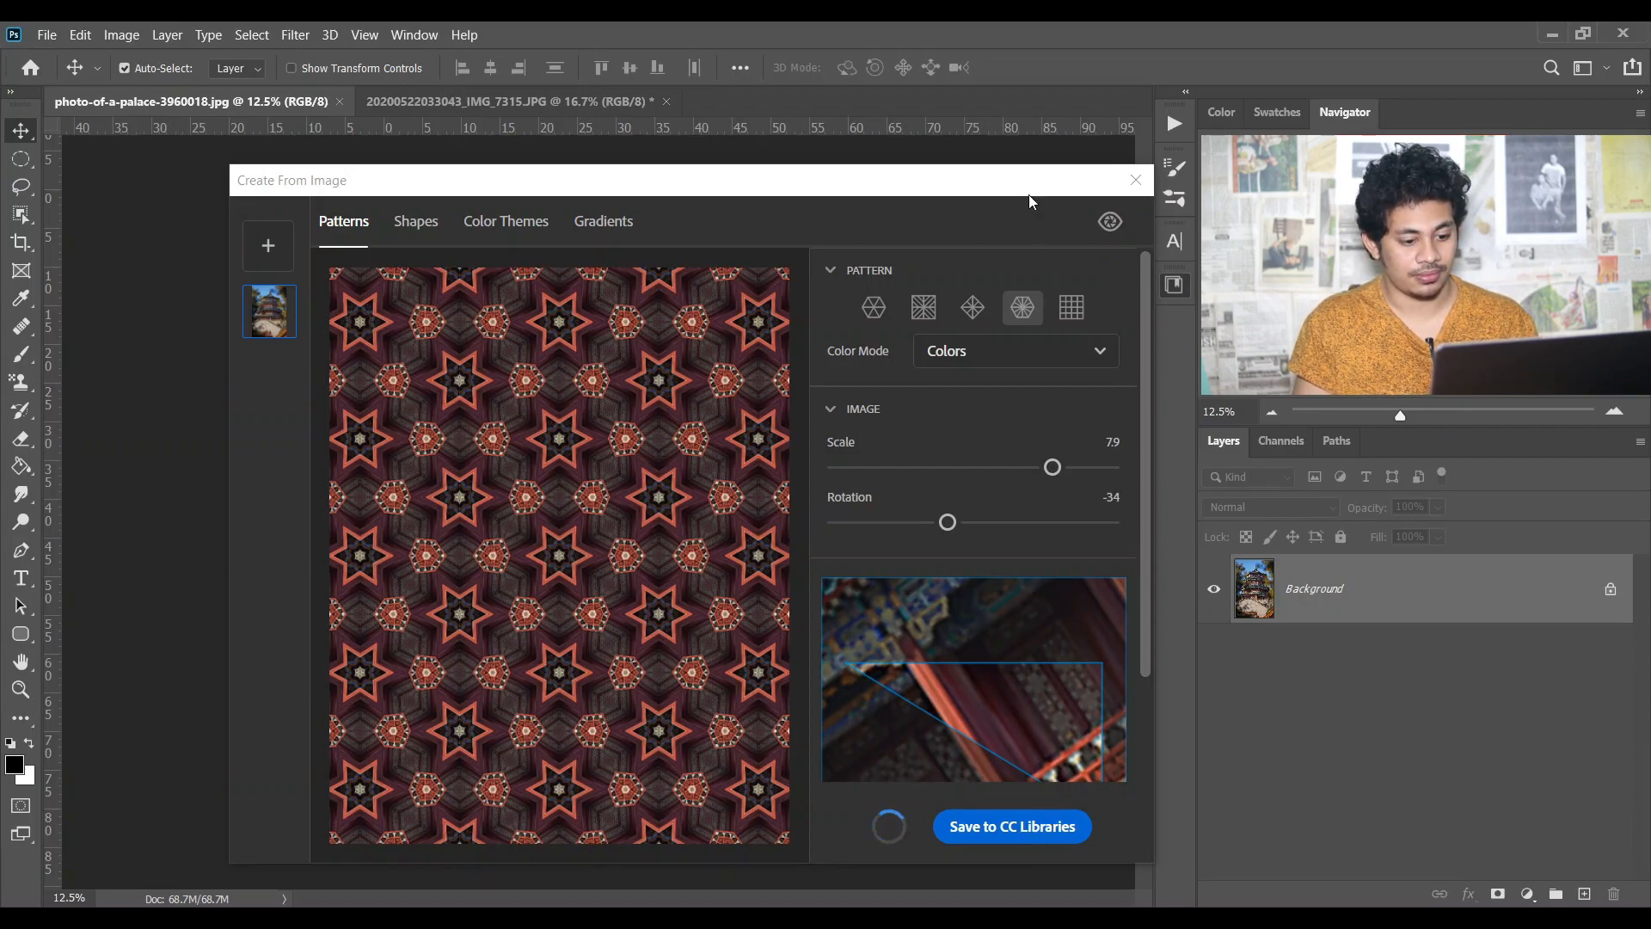
drag(1030, 182, 505, 160)
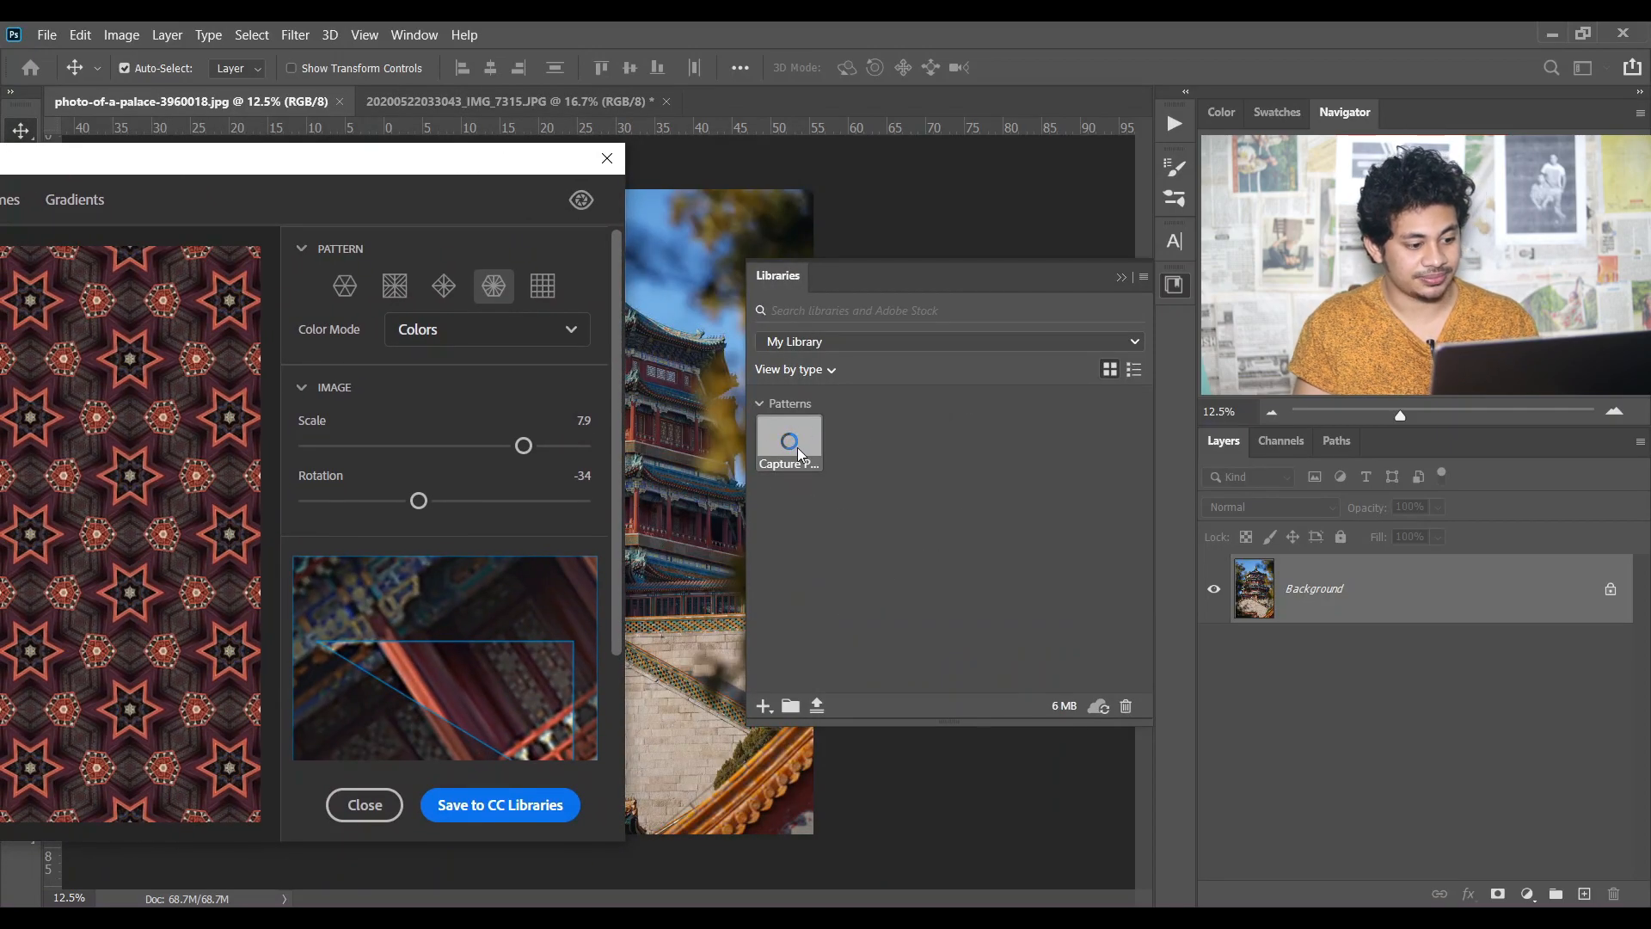
click(609, 159)
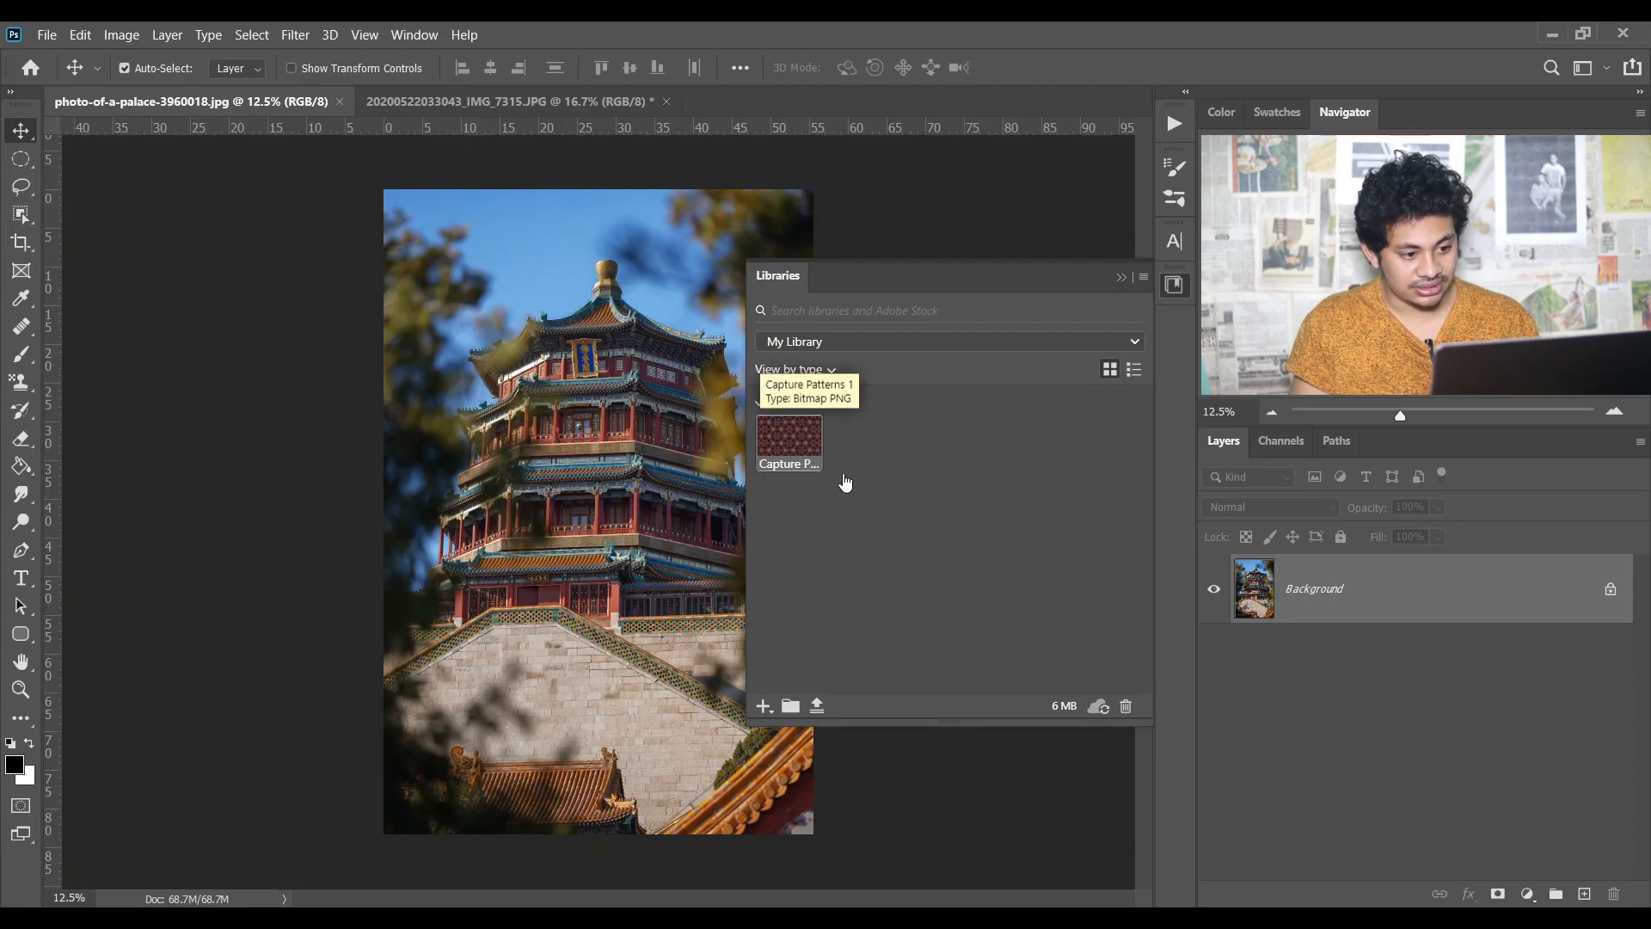
Add the saved library pattern as a fill layer above the palace photo and compare the image with and without it.
drag(800, 440, 1352, 565)
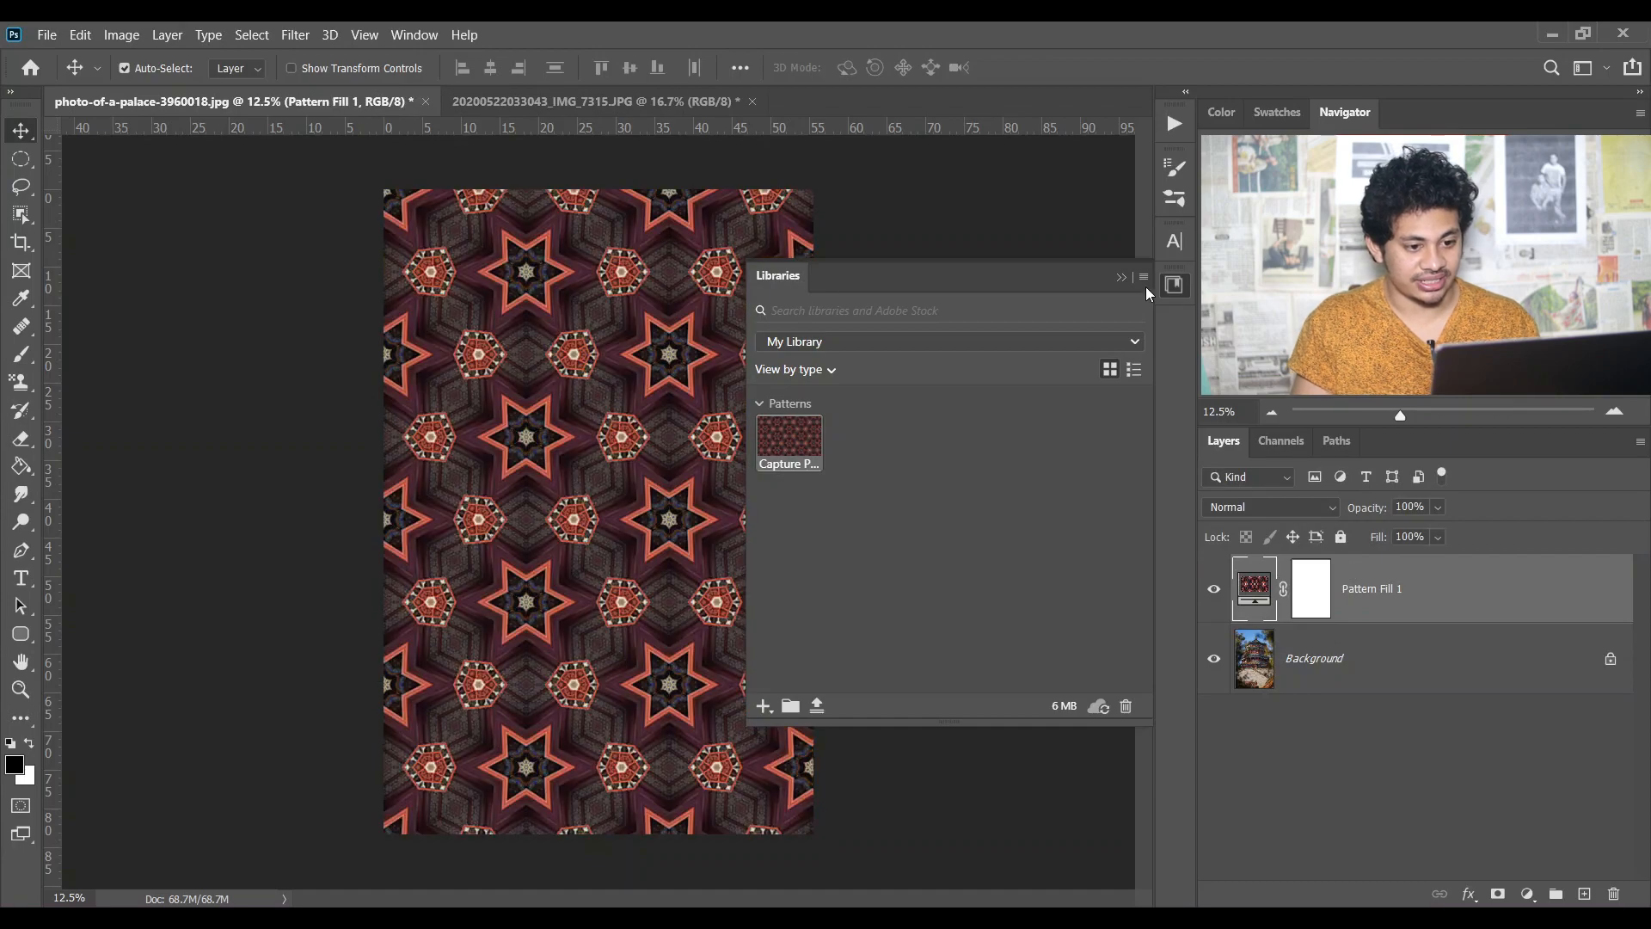
click(1123, 277)
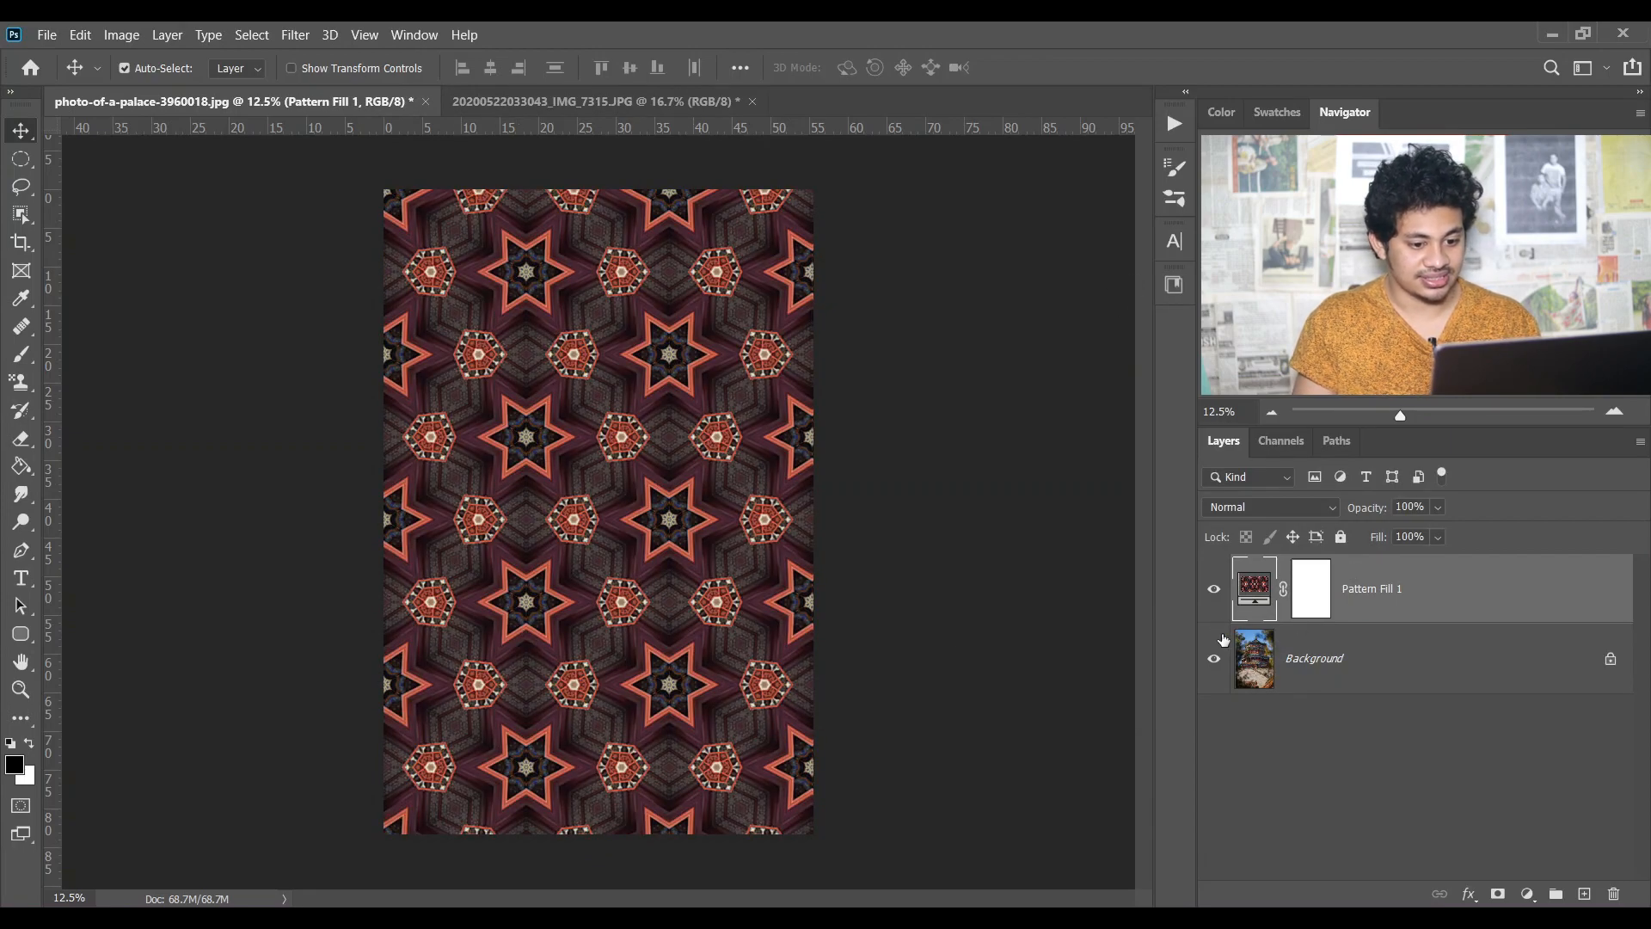
click(1214, 590)
click(1213, 590)
Set the pattern fill layer's scale to 25% and compare the result with the palace photo underneath.
double_click(1258, 600)
drag(769, 259, 984, 257)
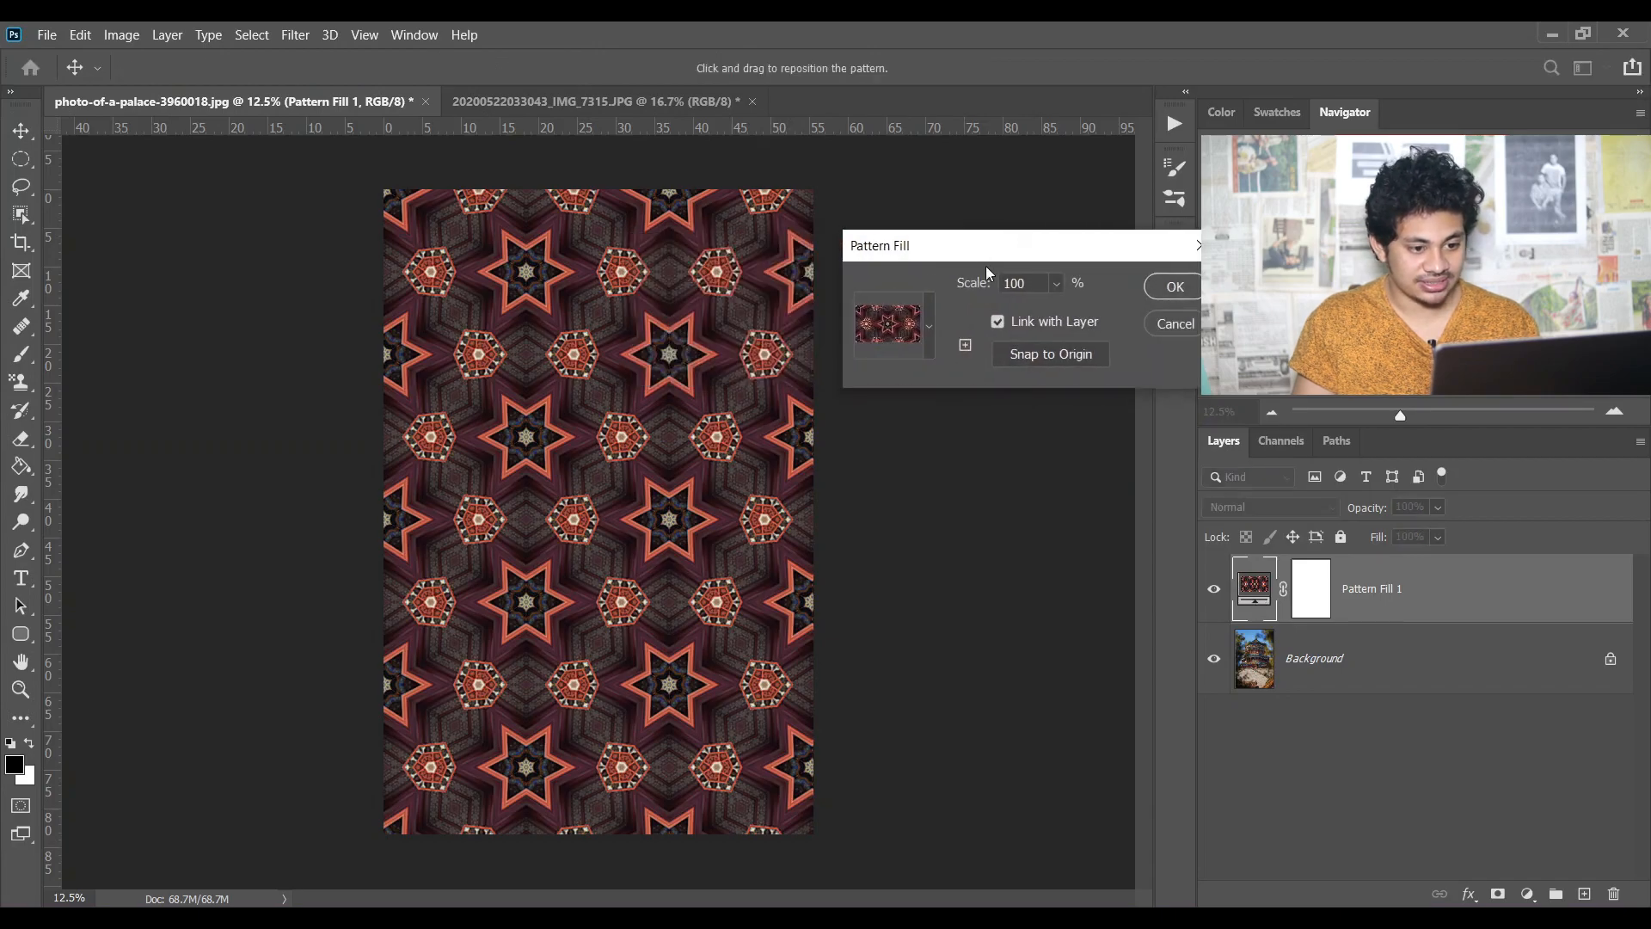
click(1023, 282)
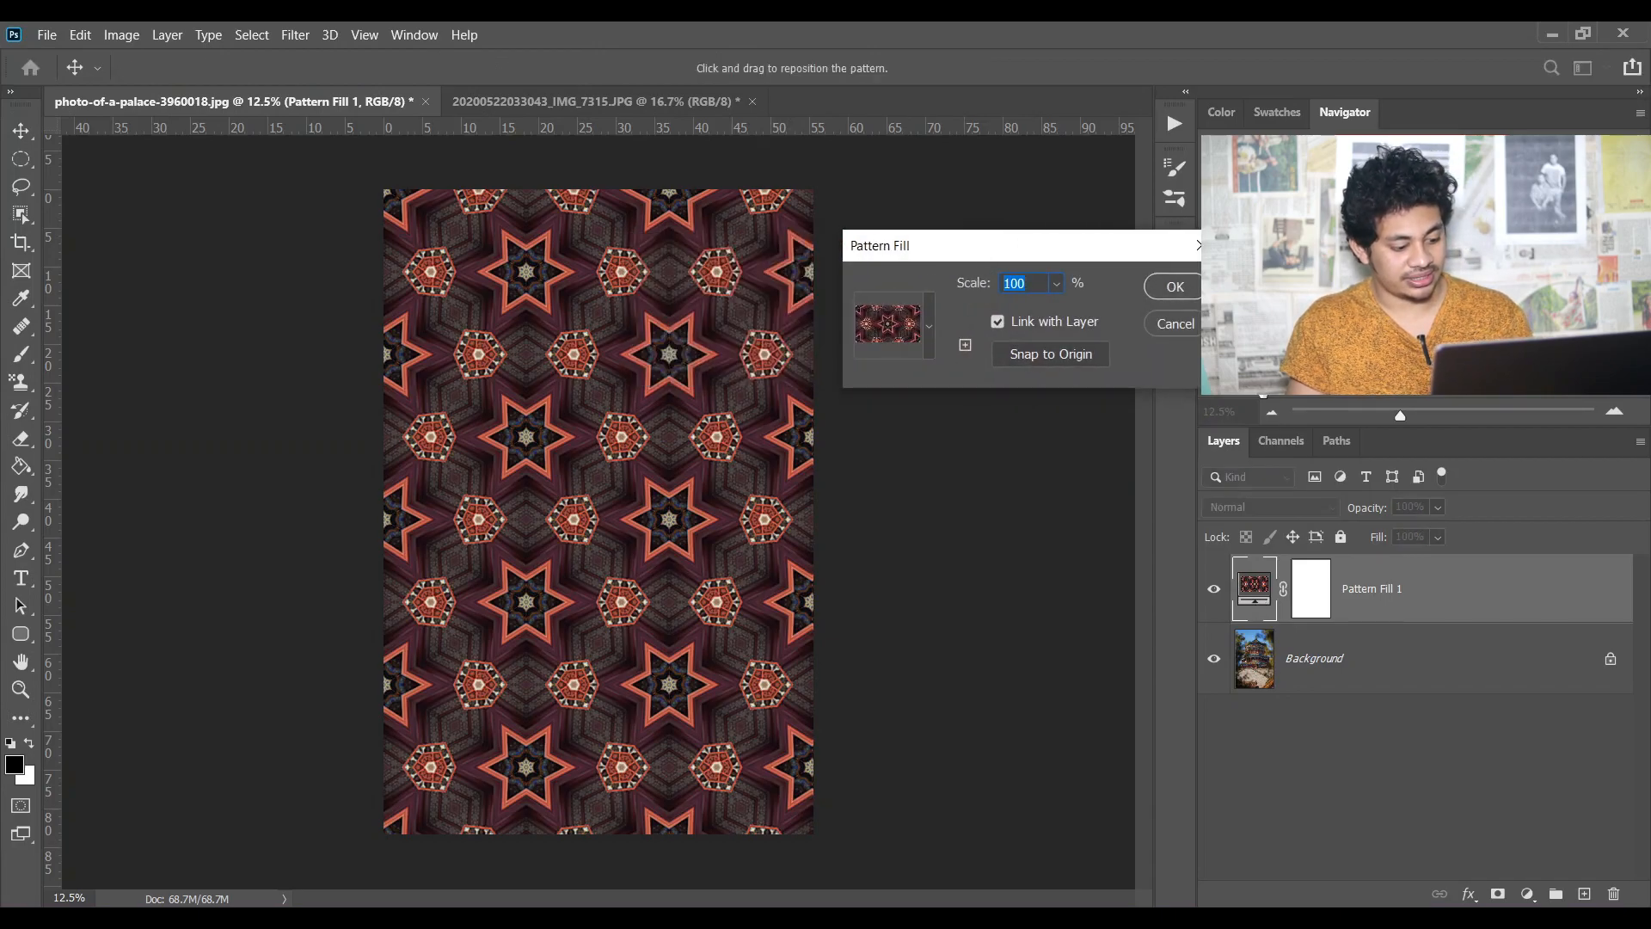
text(25)
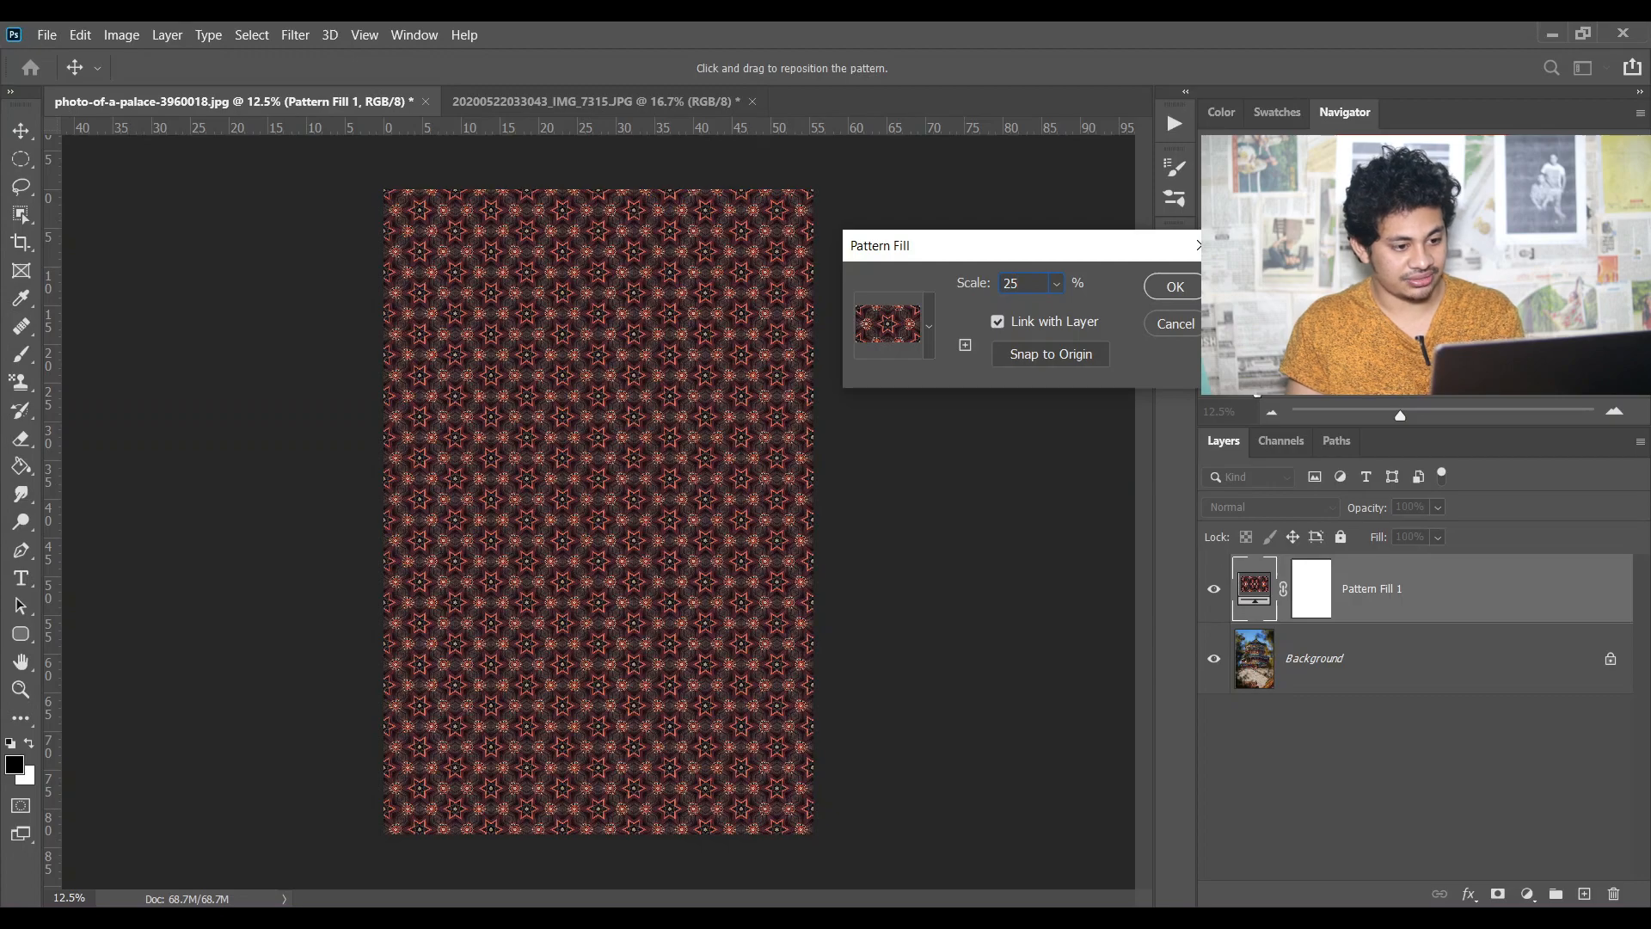
click(1172, 294)
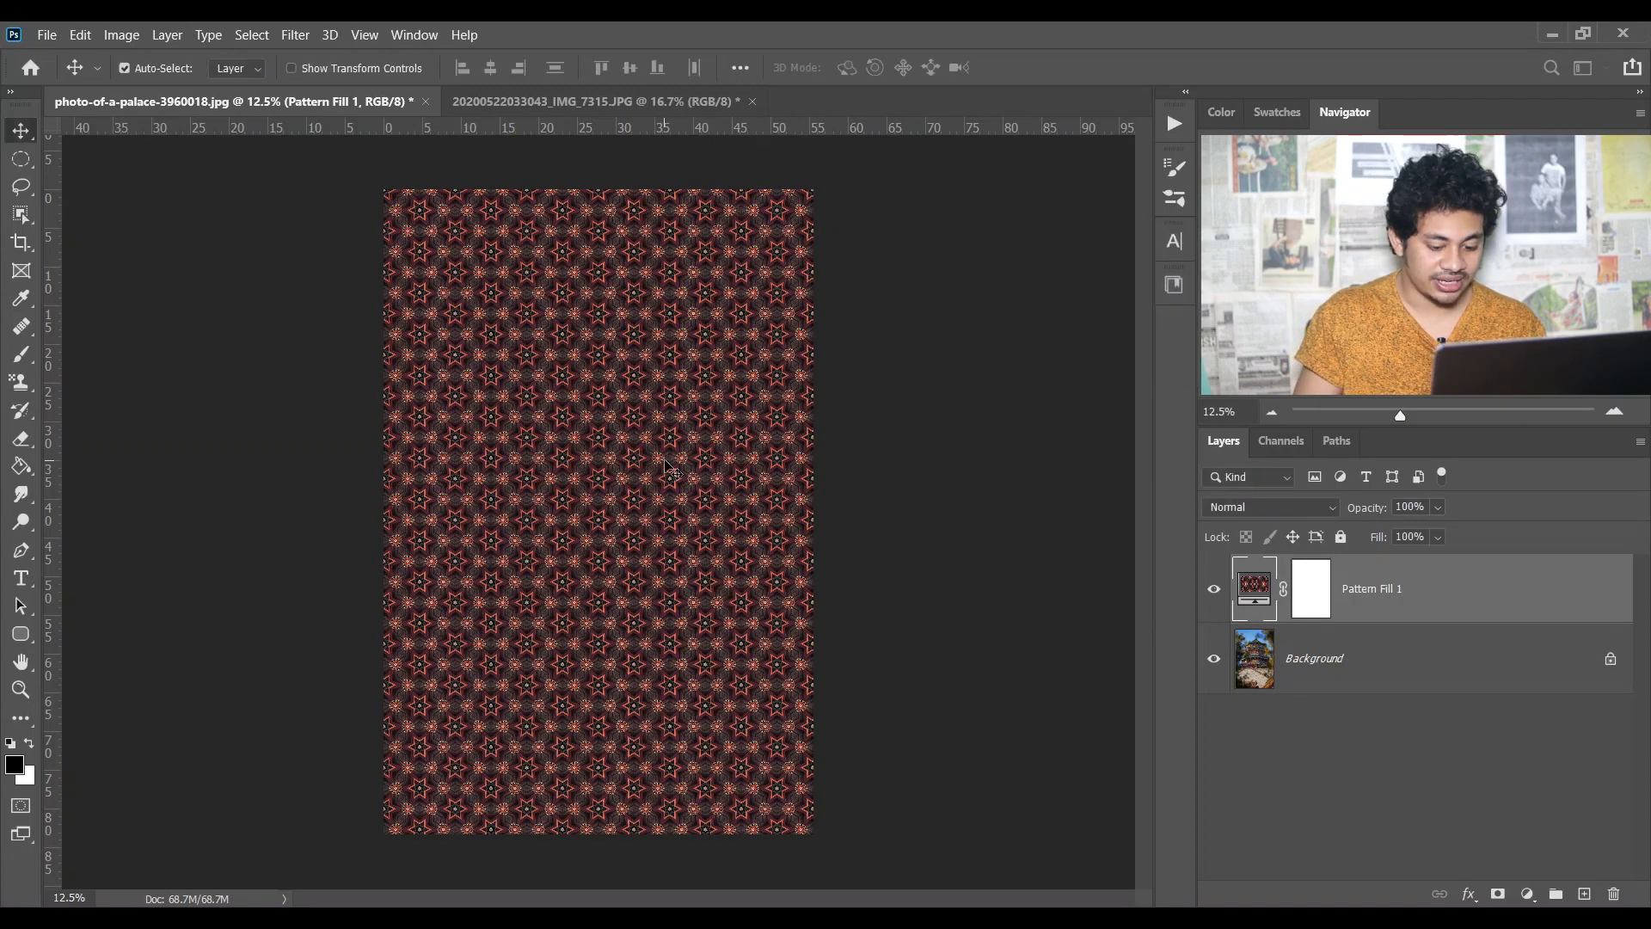
key(ctrl+plus)
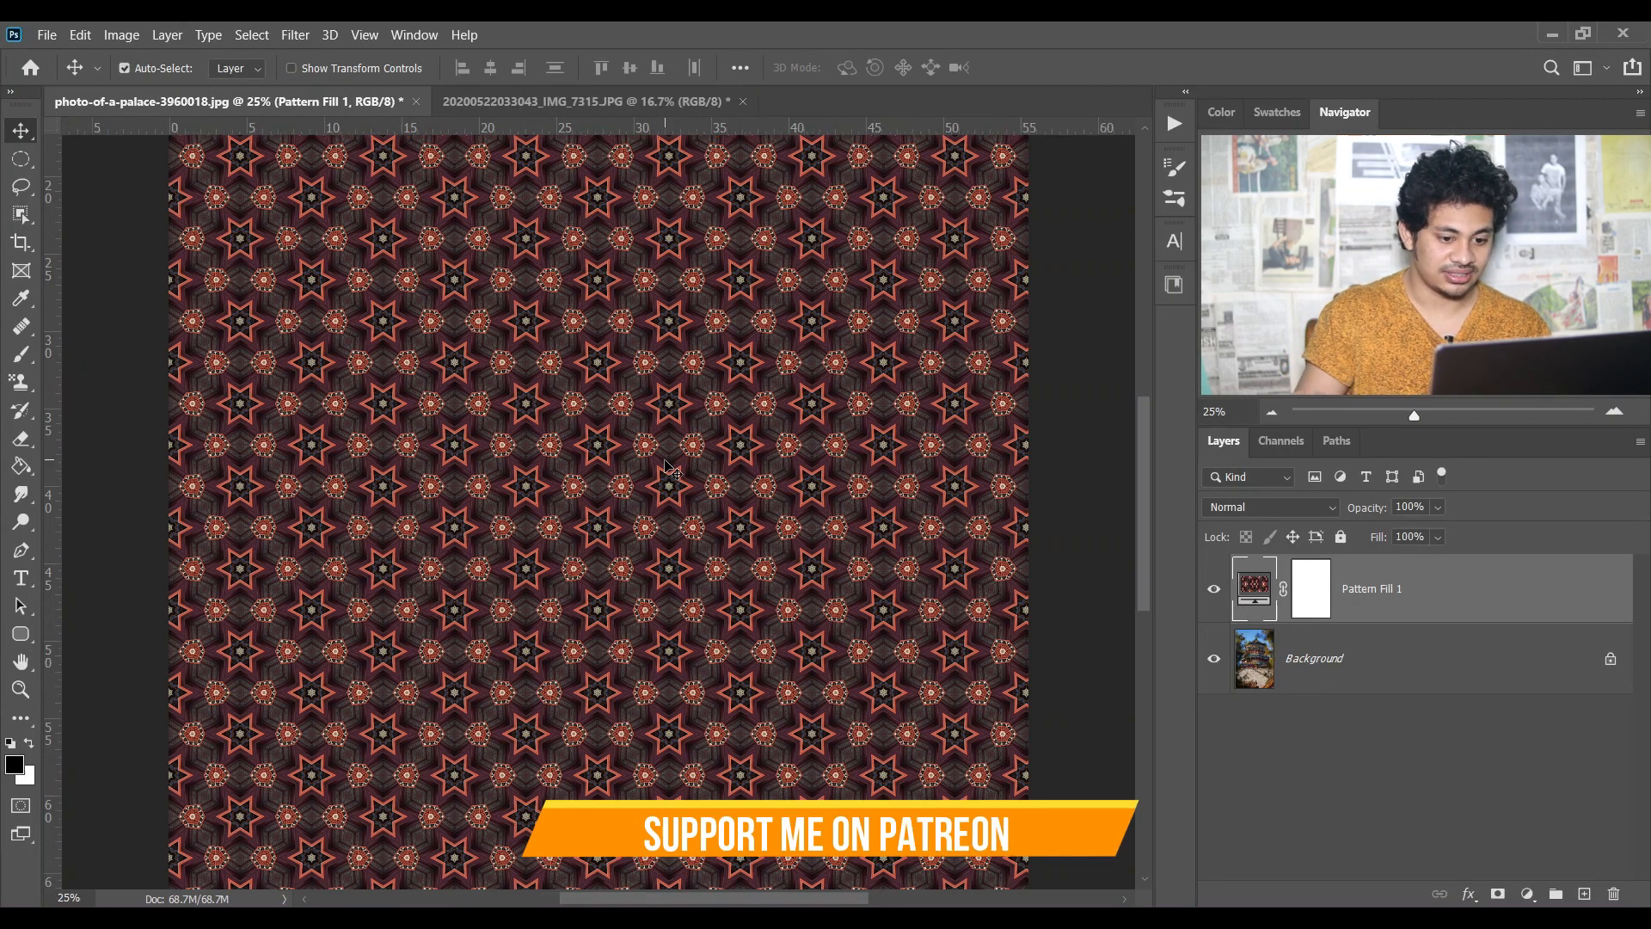
click(1214, 590)
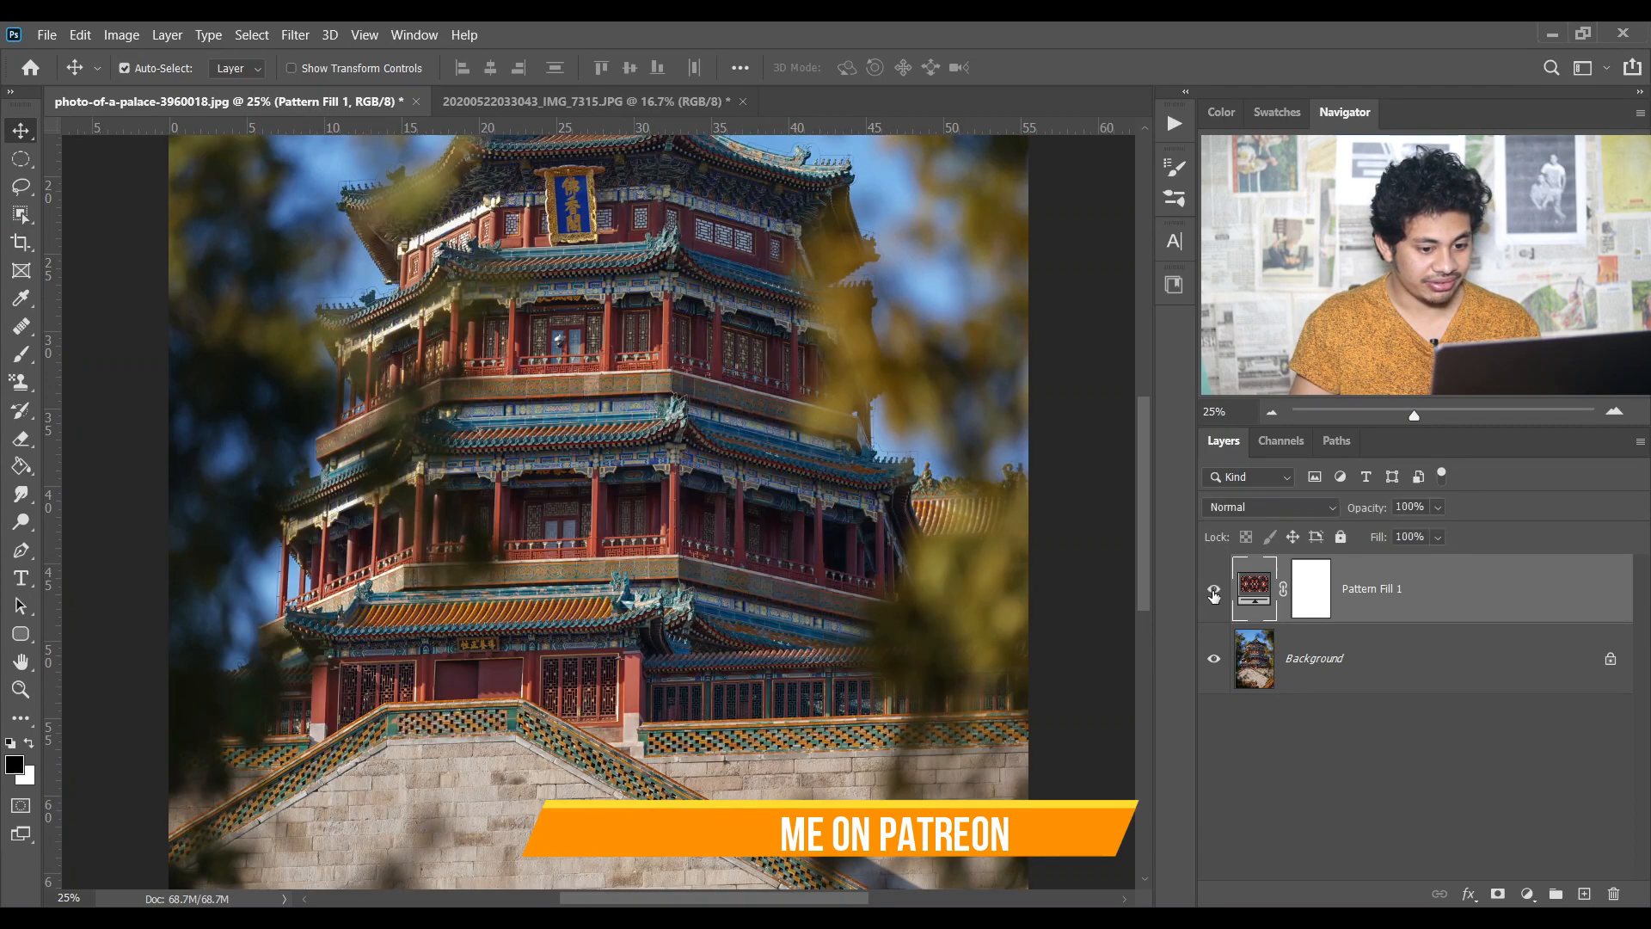
click(1213, 590)
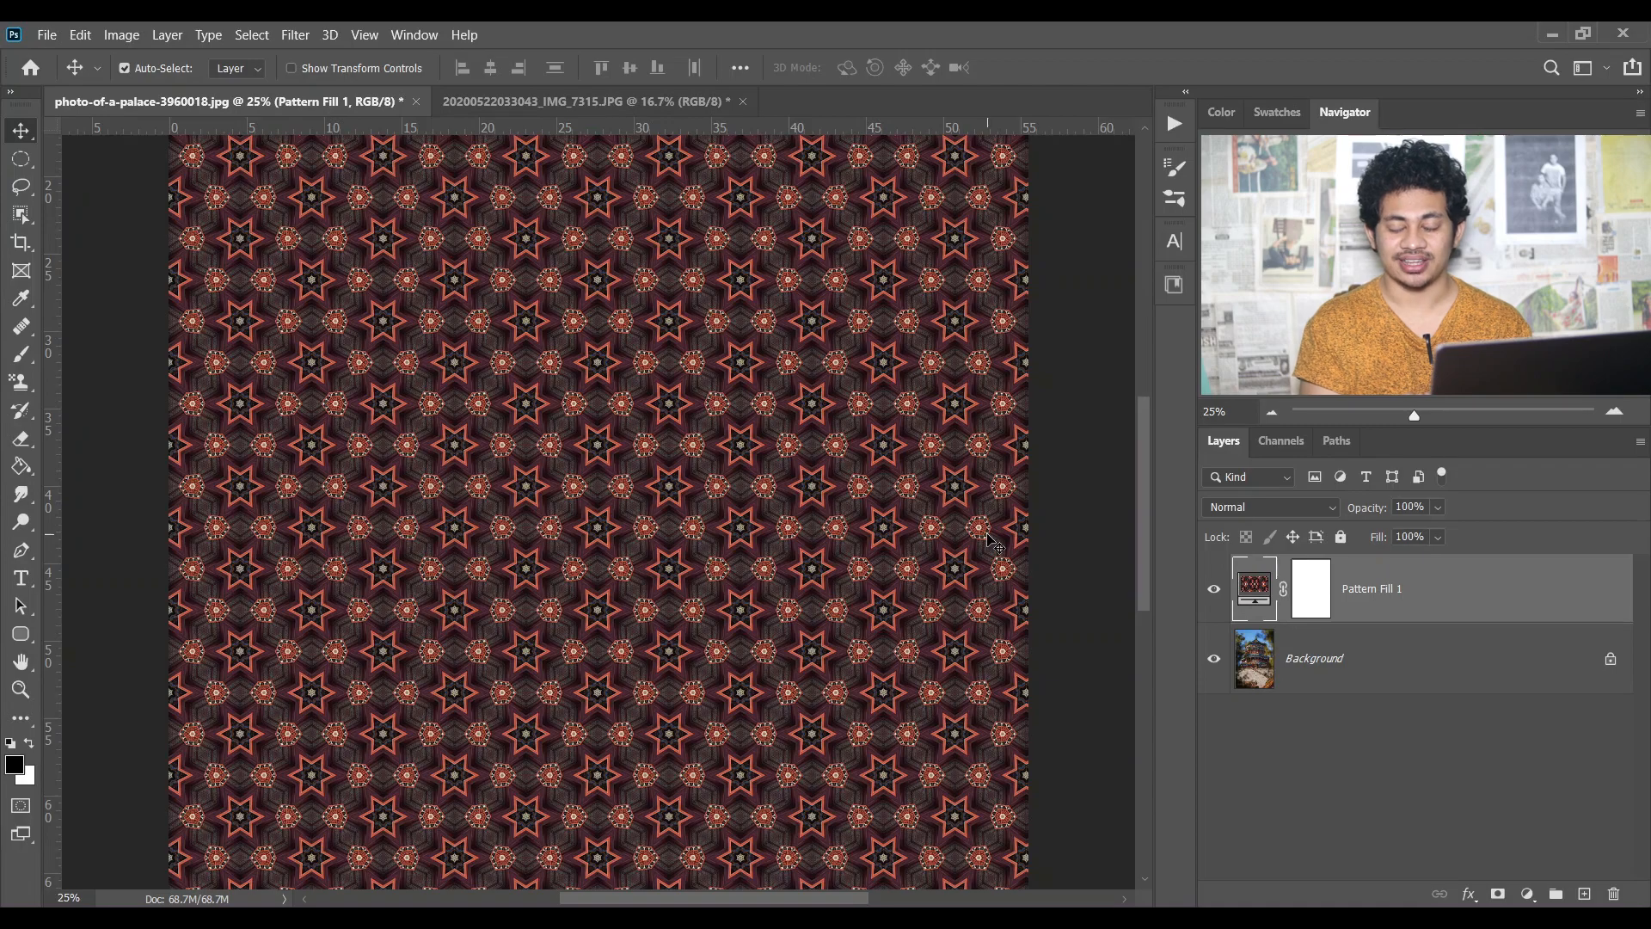
Open Create From Image for the handwritten "Black" photo and try its pattern with the image scale at 4.
click(634, 106)
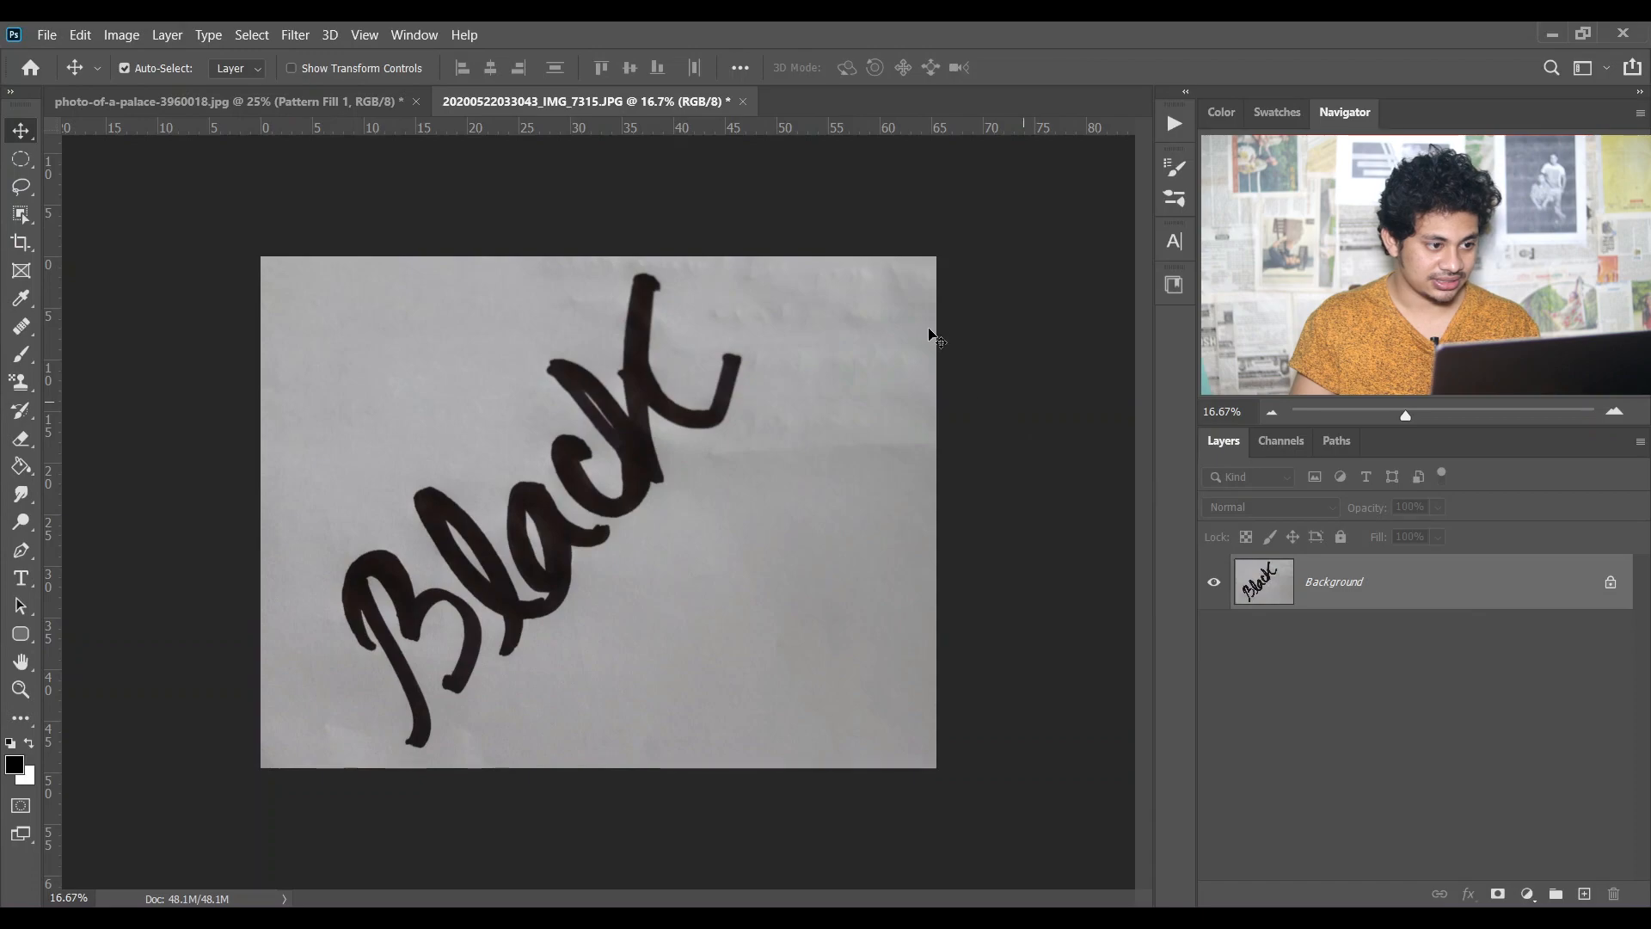
click(1175, 287)
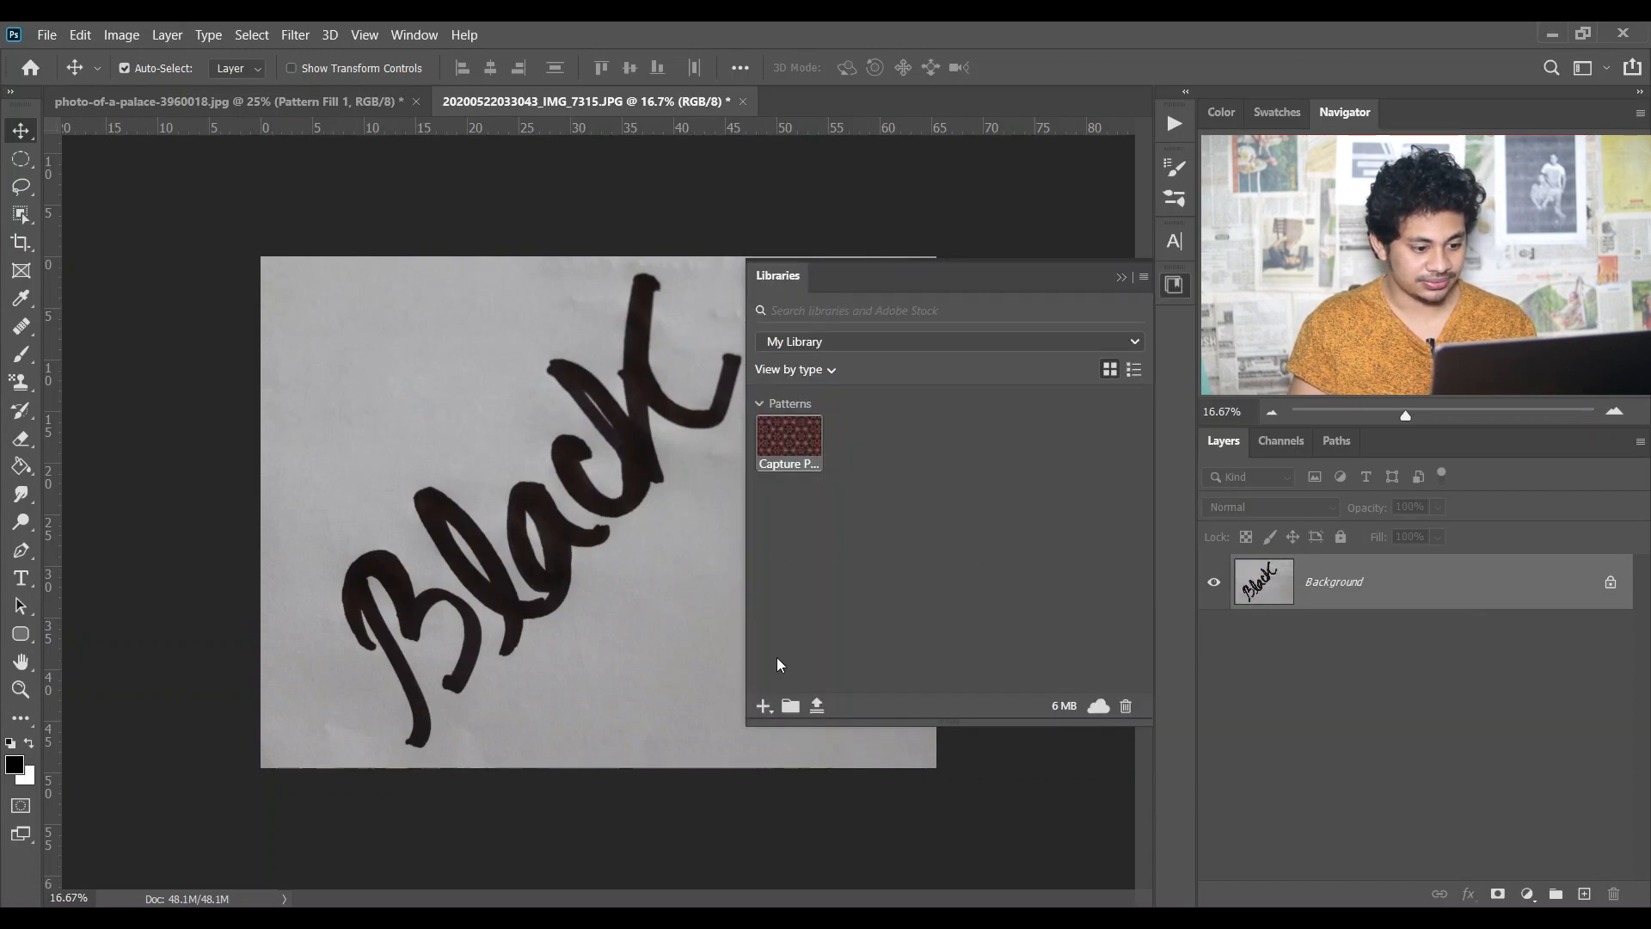
click(764, 705)
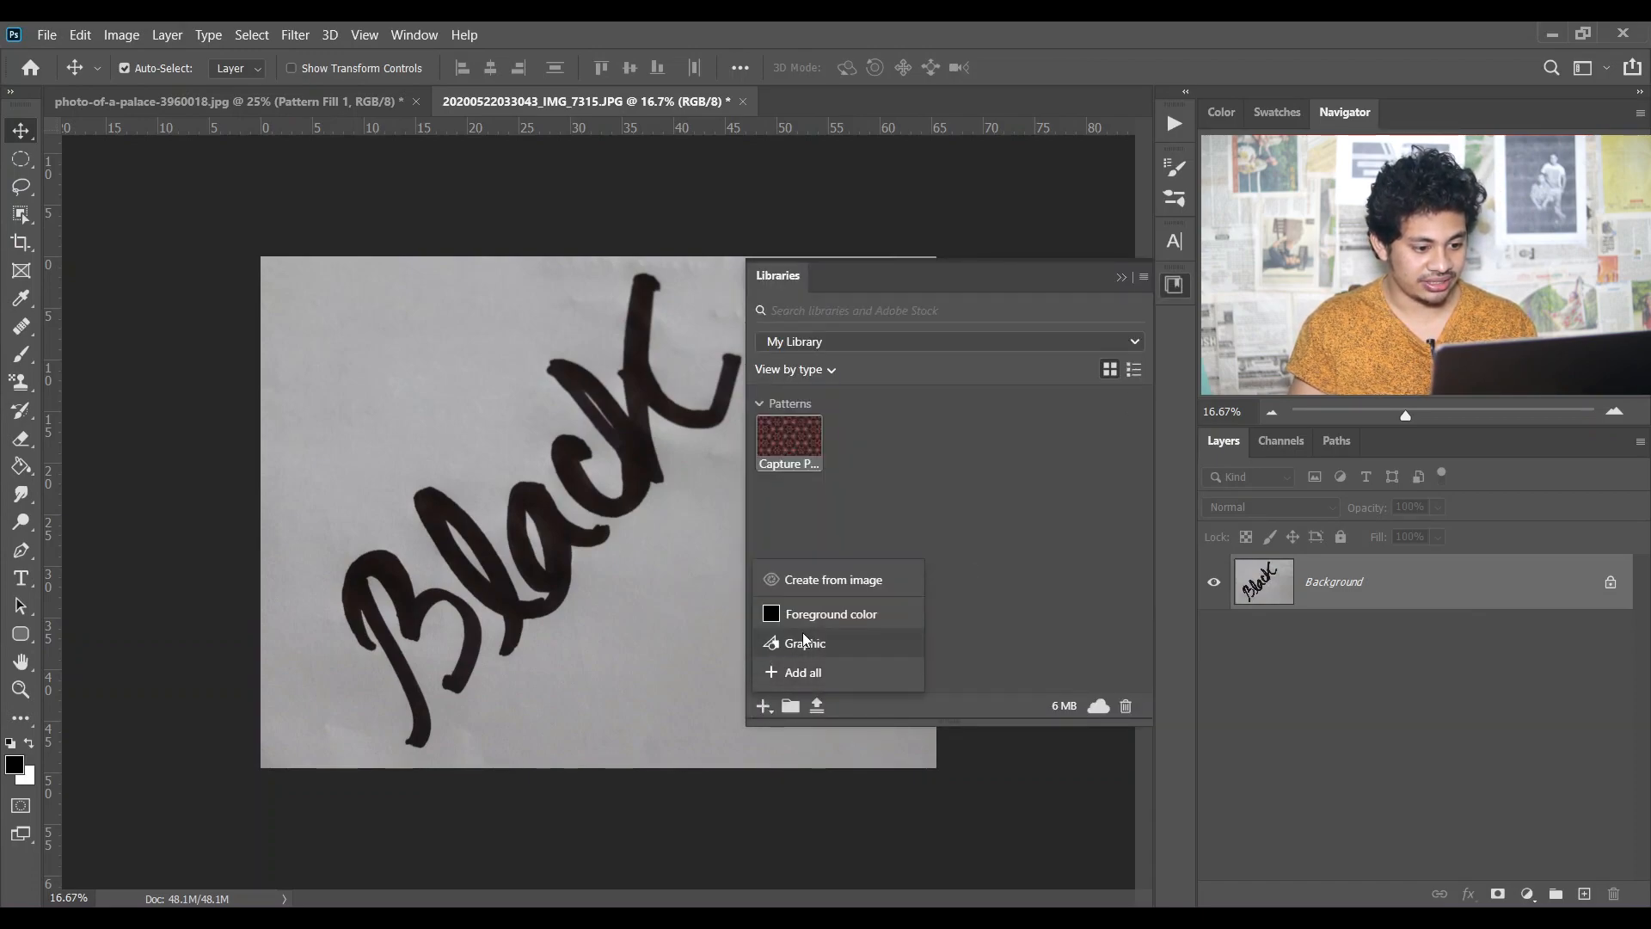
click(836, 584)
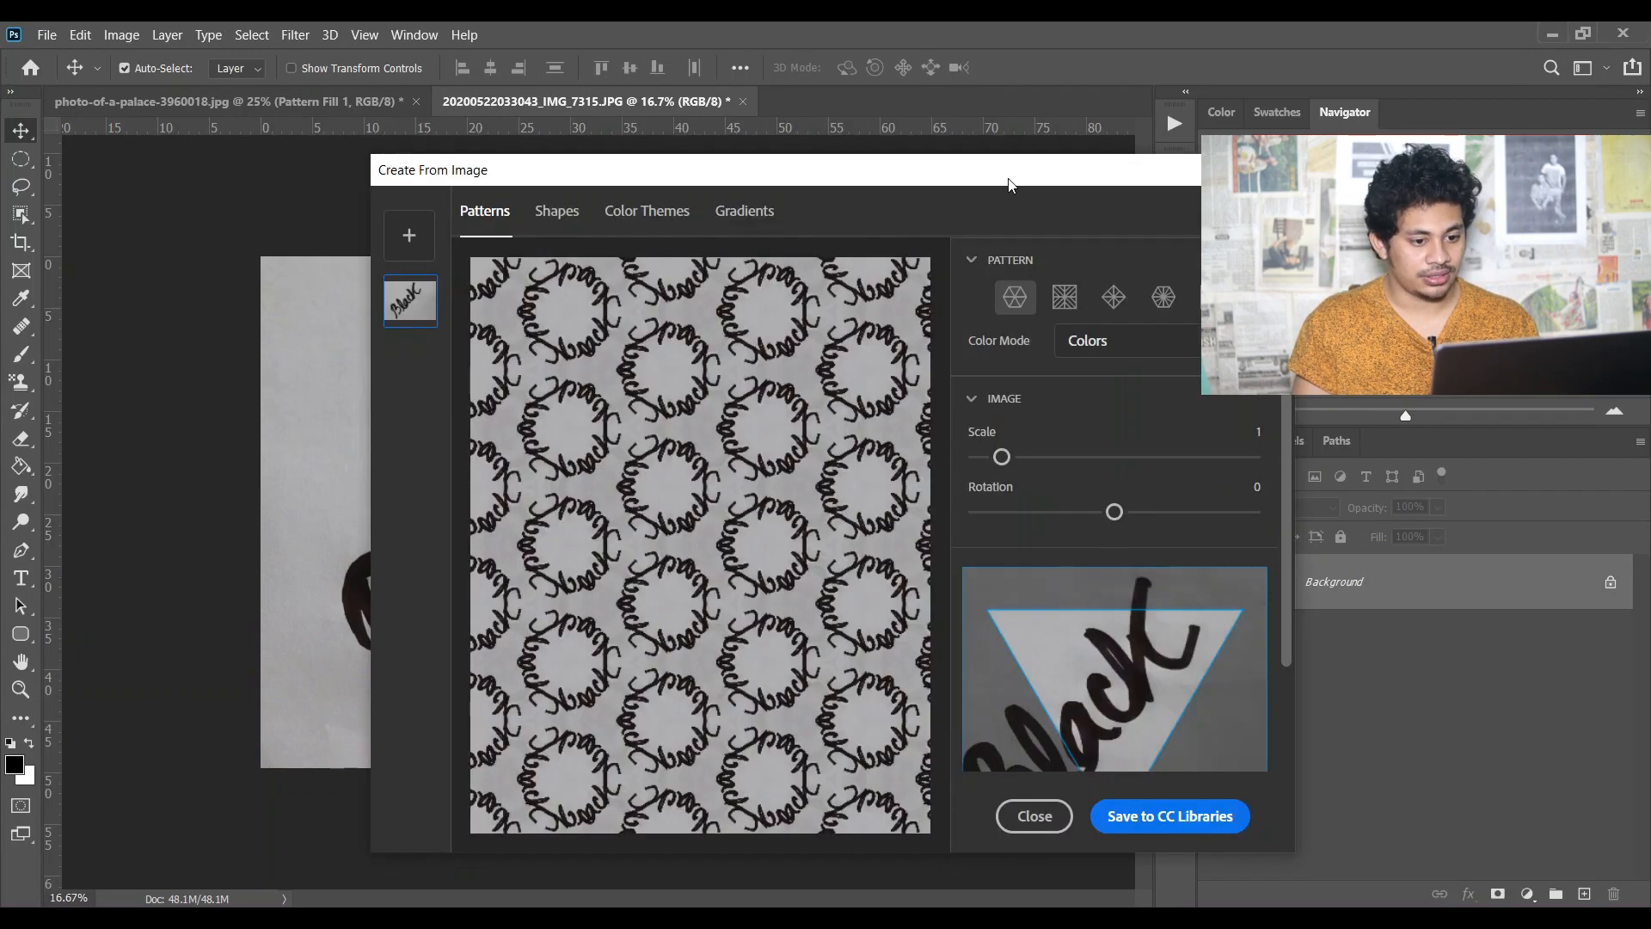
drag(1010, 185, 742, 181)
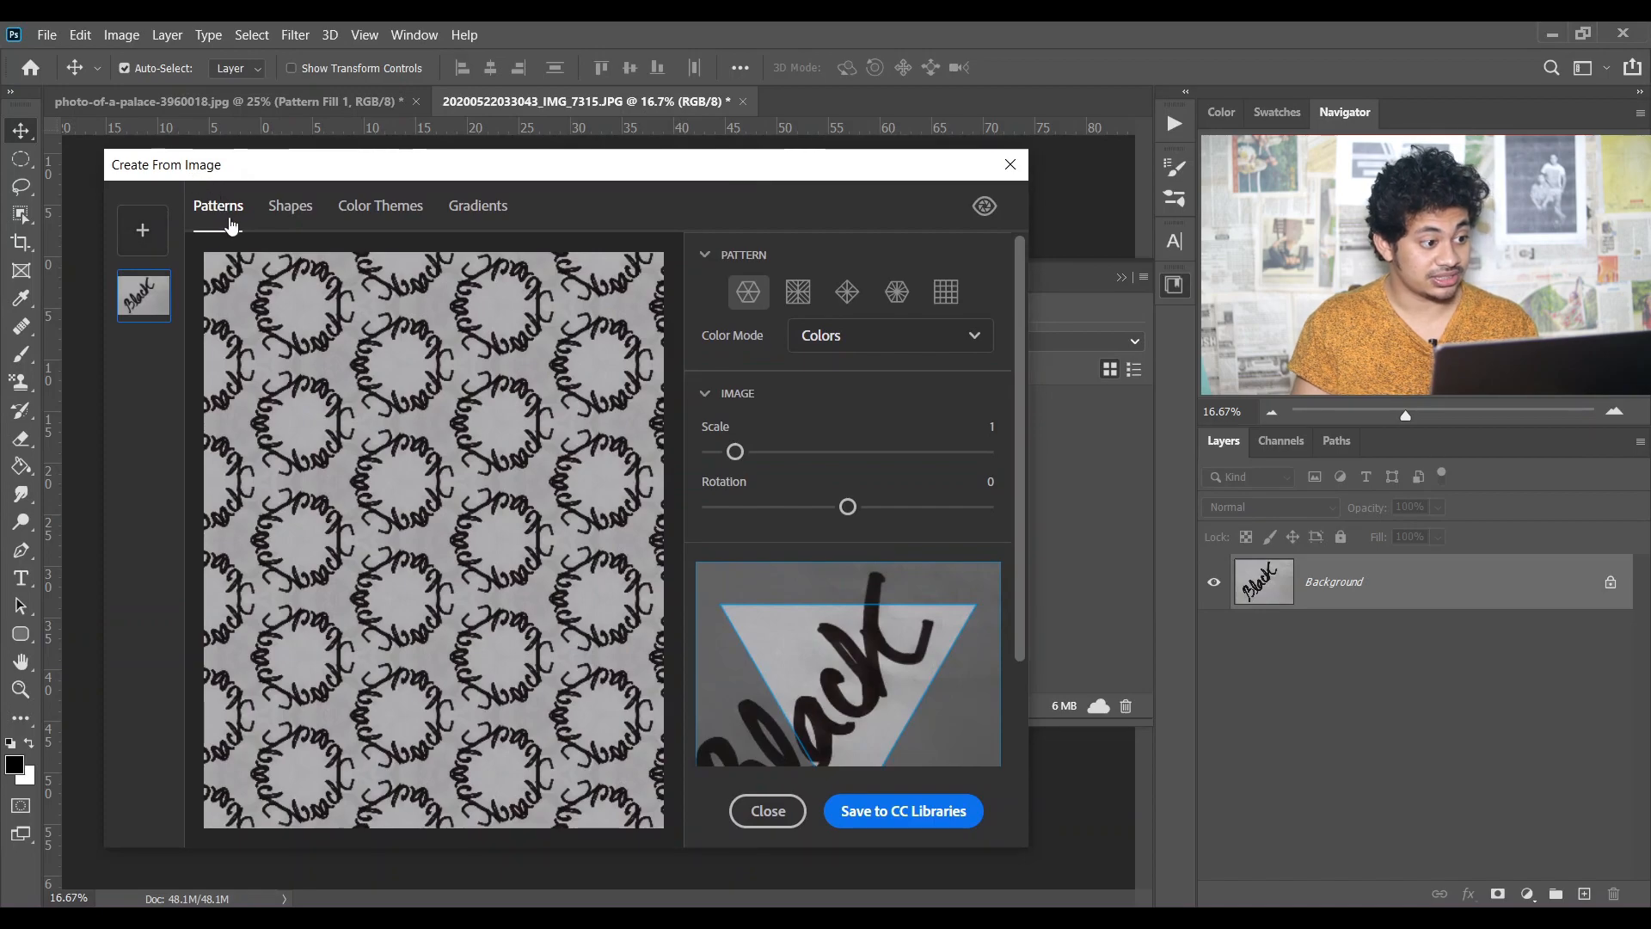
drag(735, 452, 818, 451)
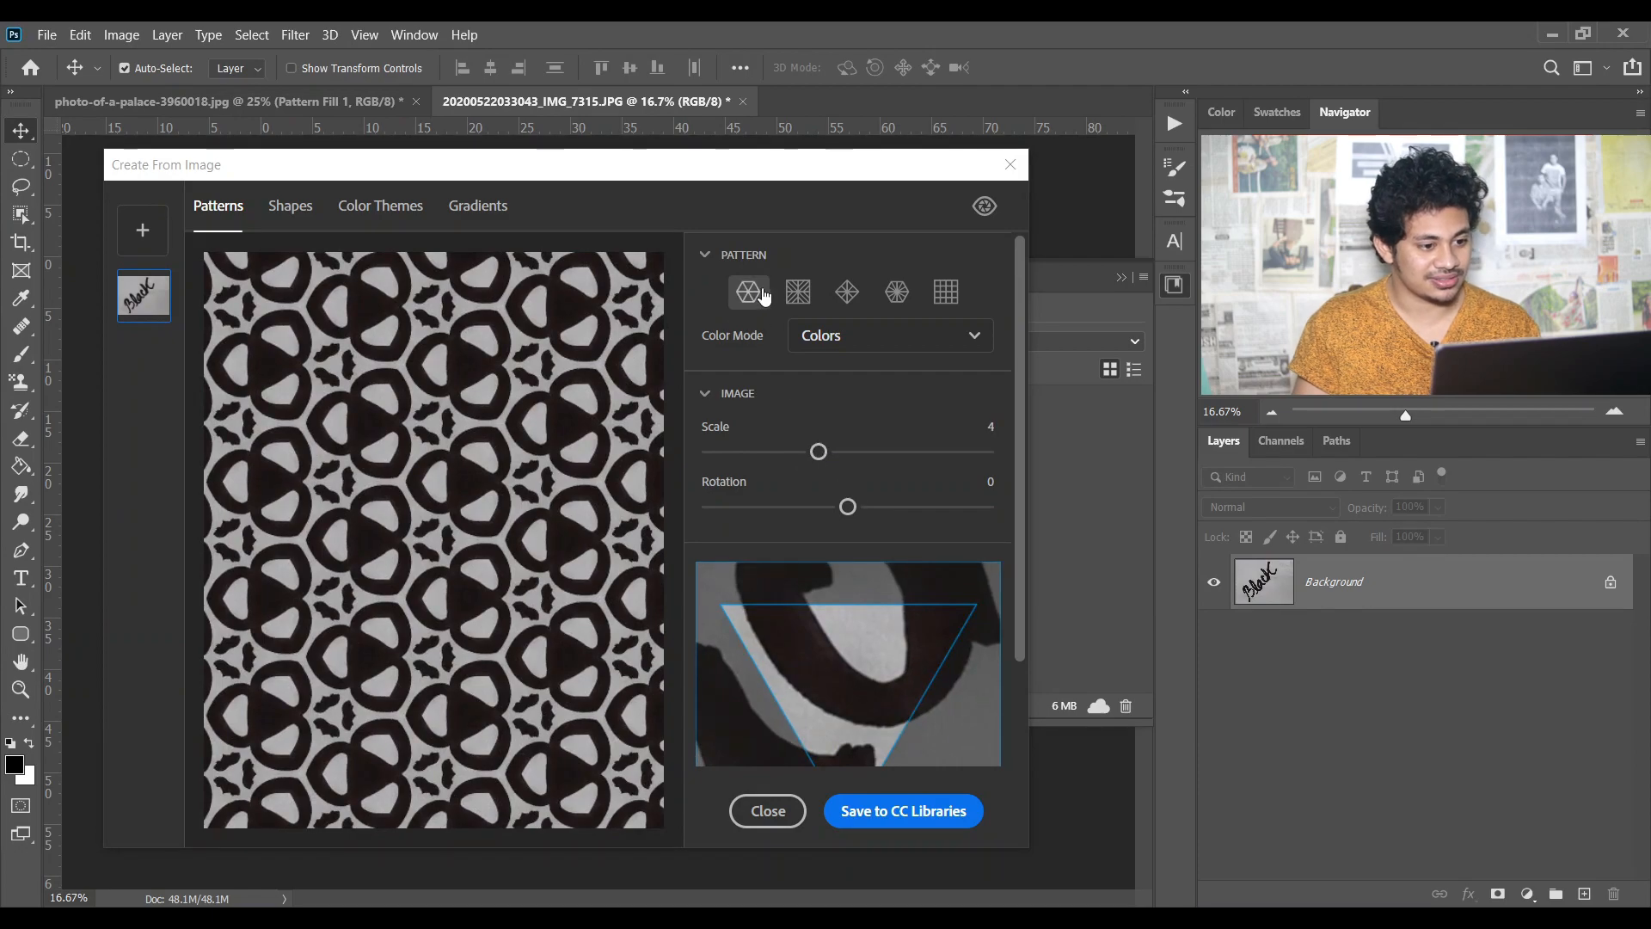
Switch to shape capture, set Detail to 66, compare the inverted lettering, and turn on Smooth On Save.
click(268, 208)
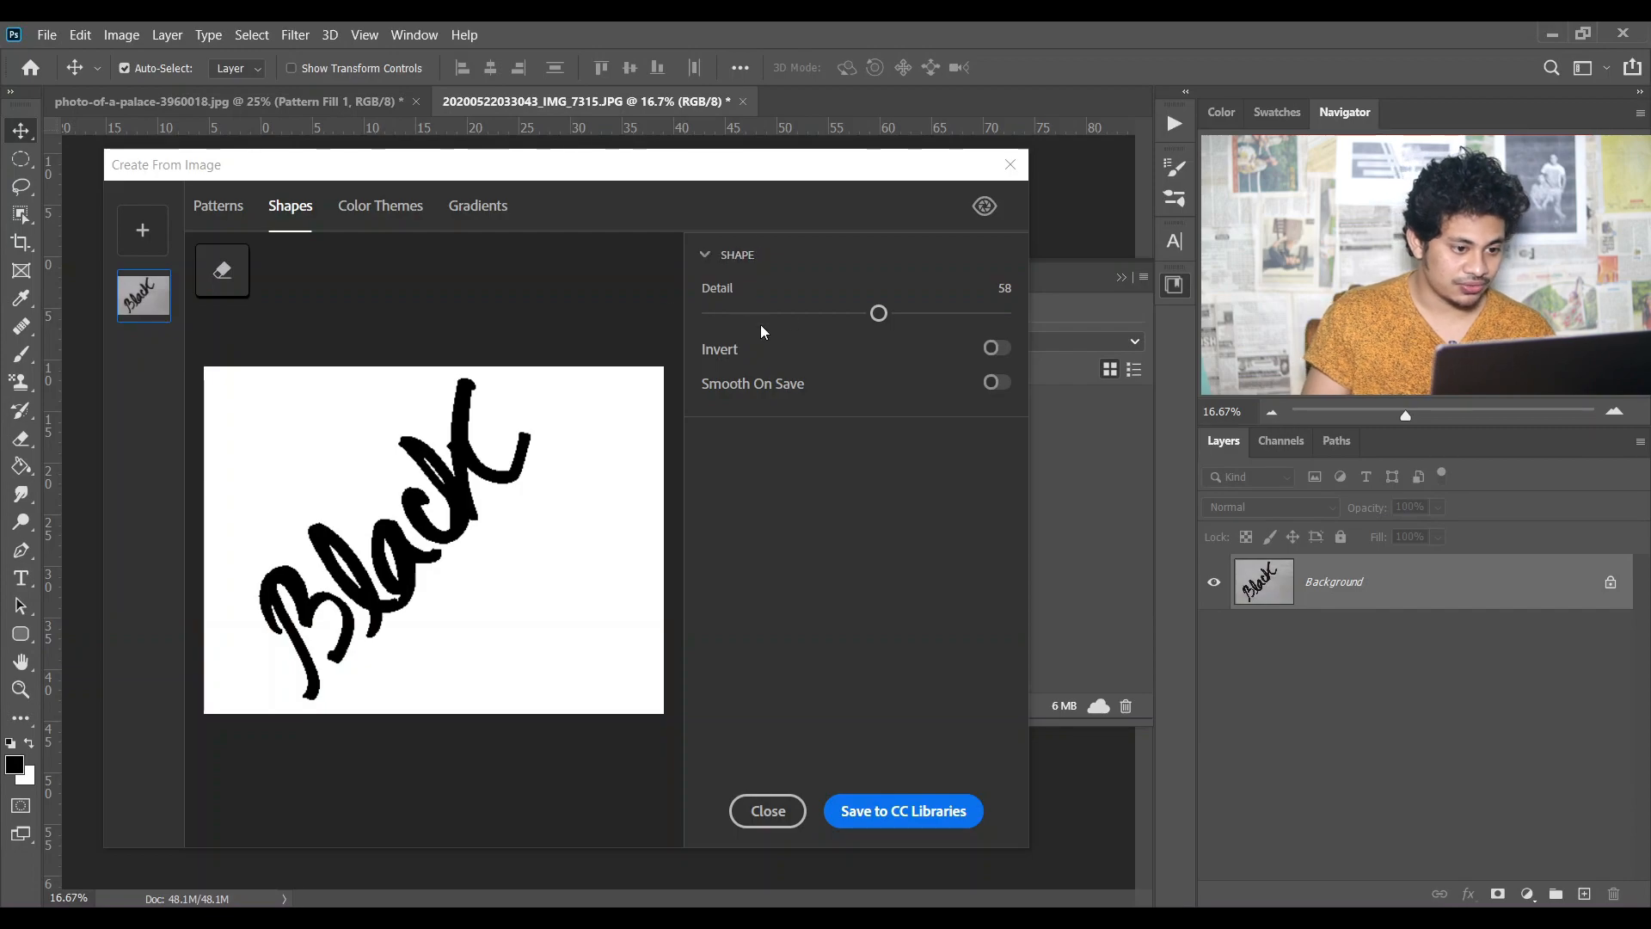
drag(876, 313, 909, 332)
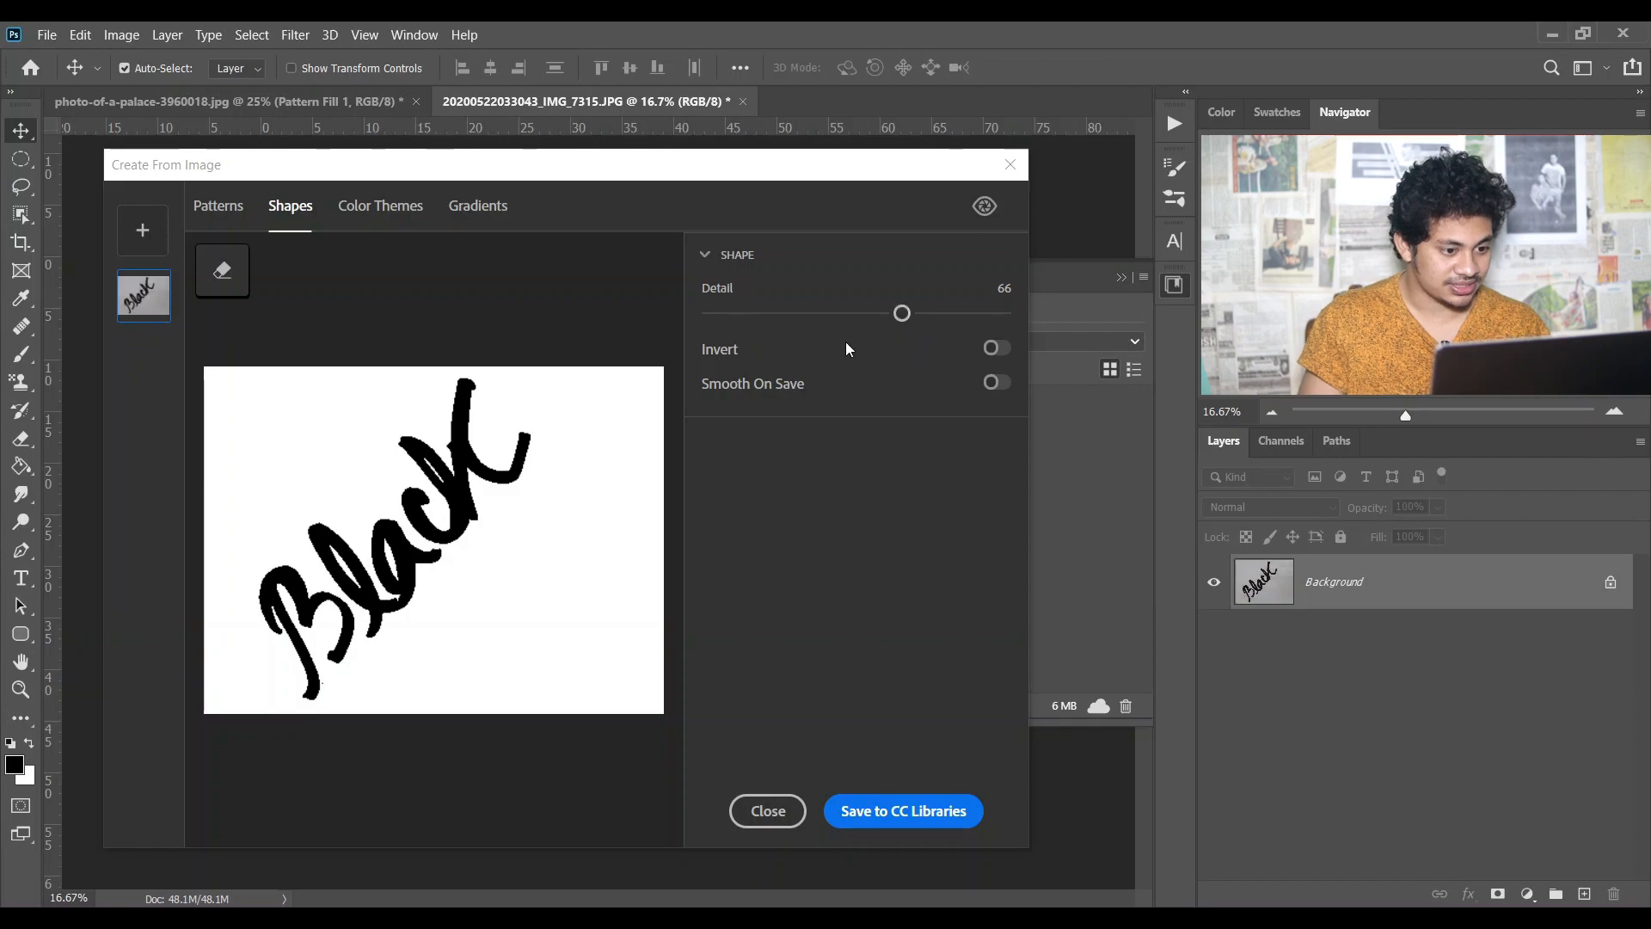
click(994, 351)
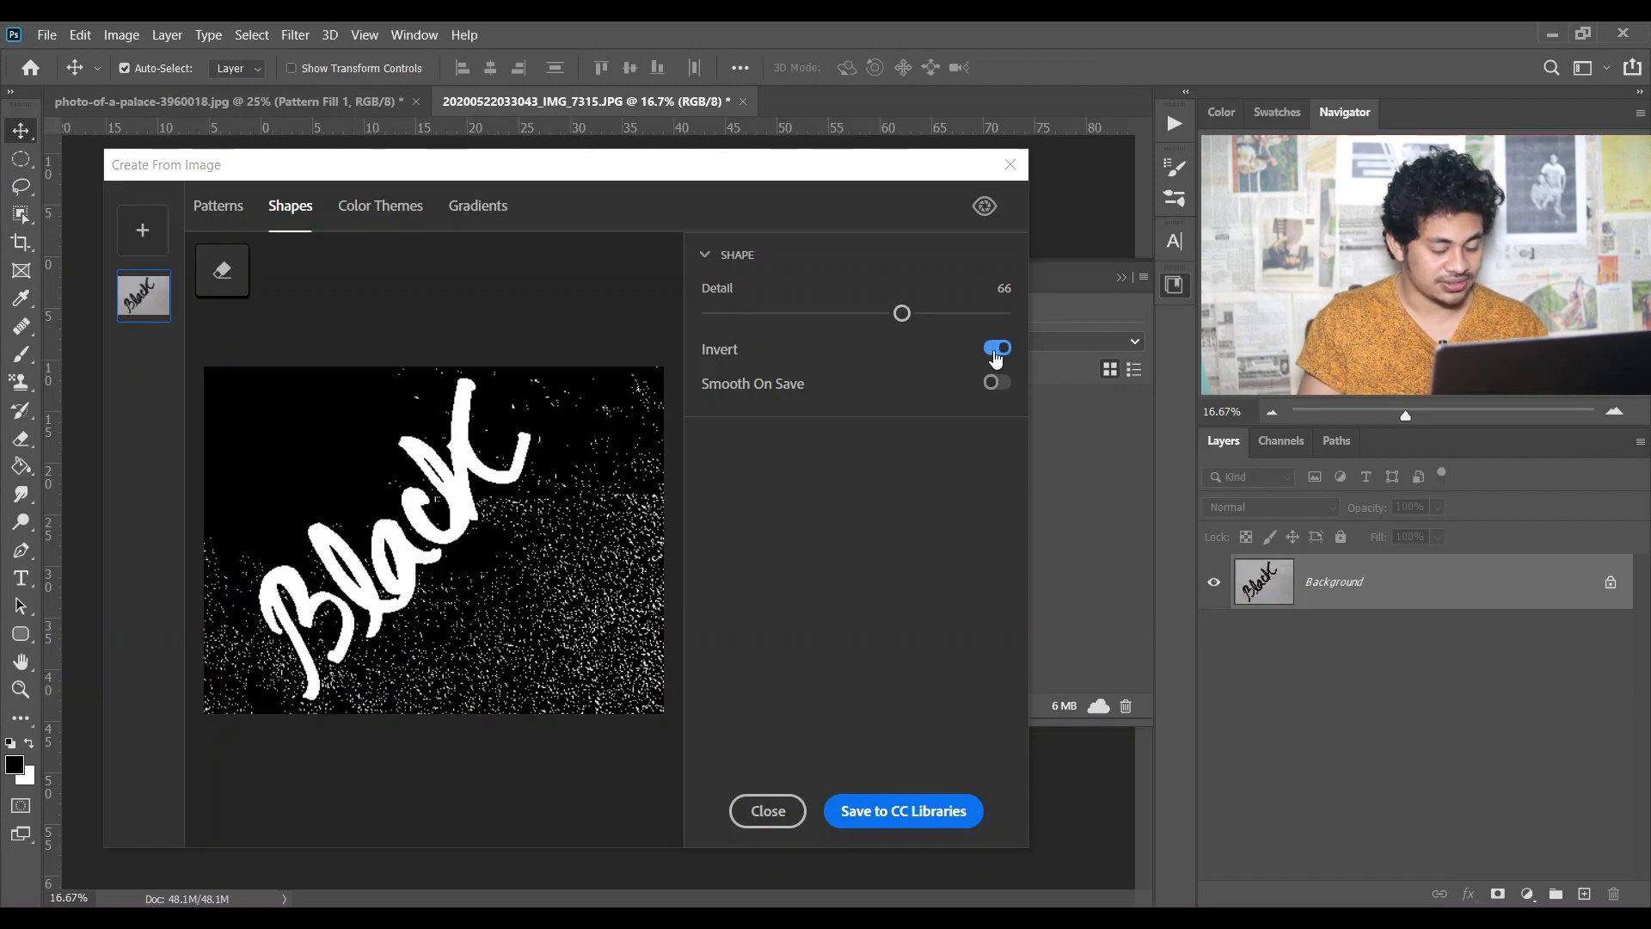
click(996, 349)
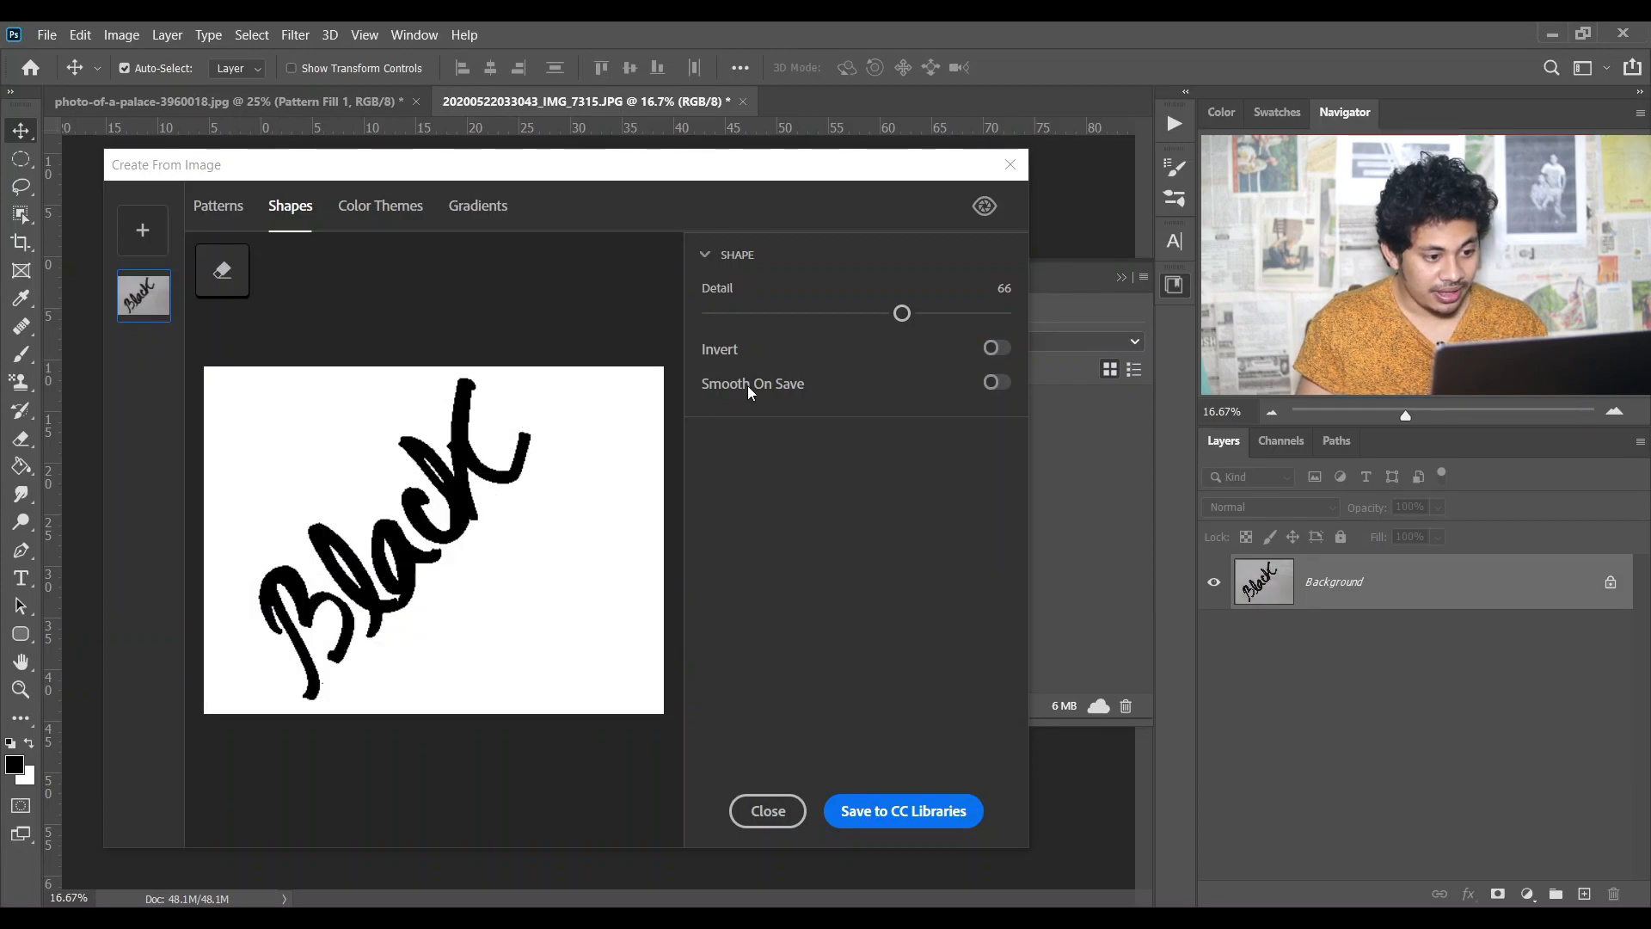
click(991, 383)
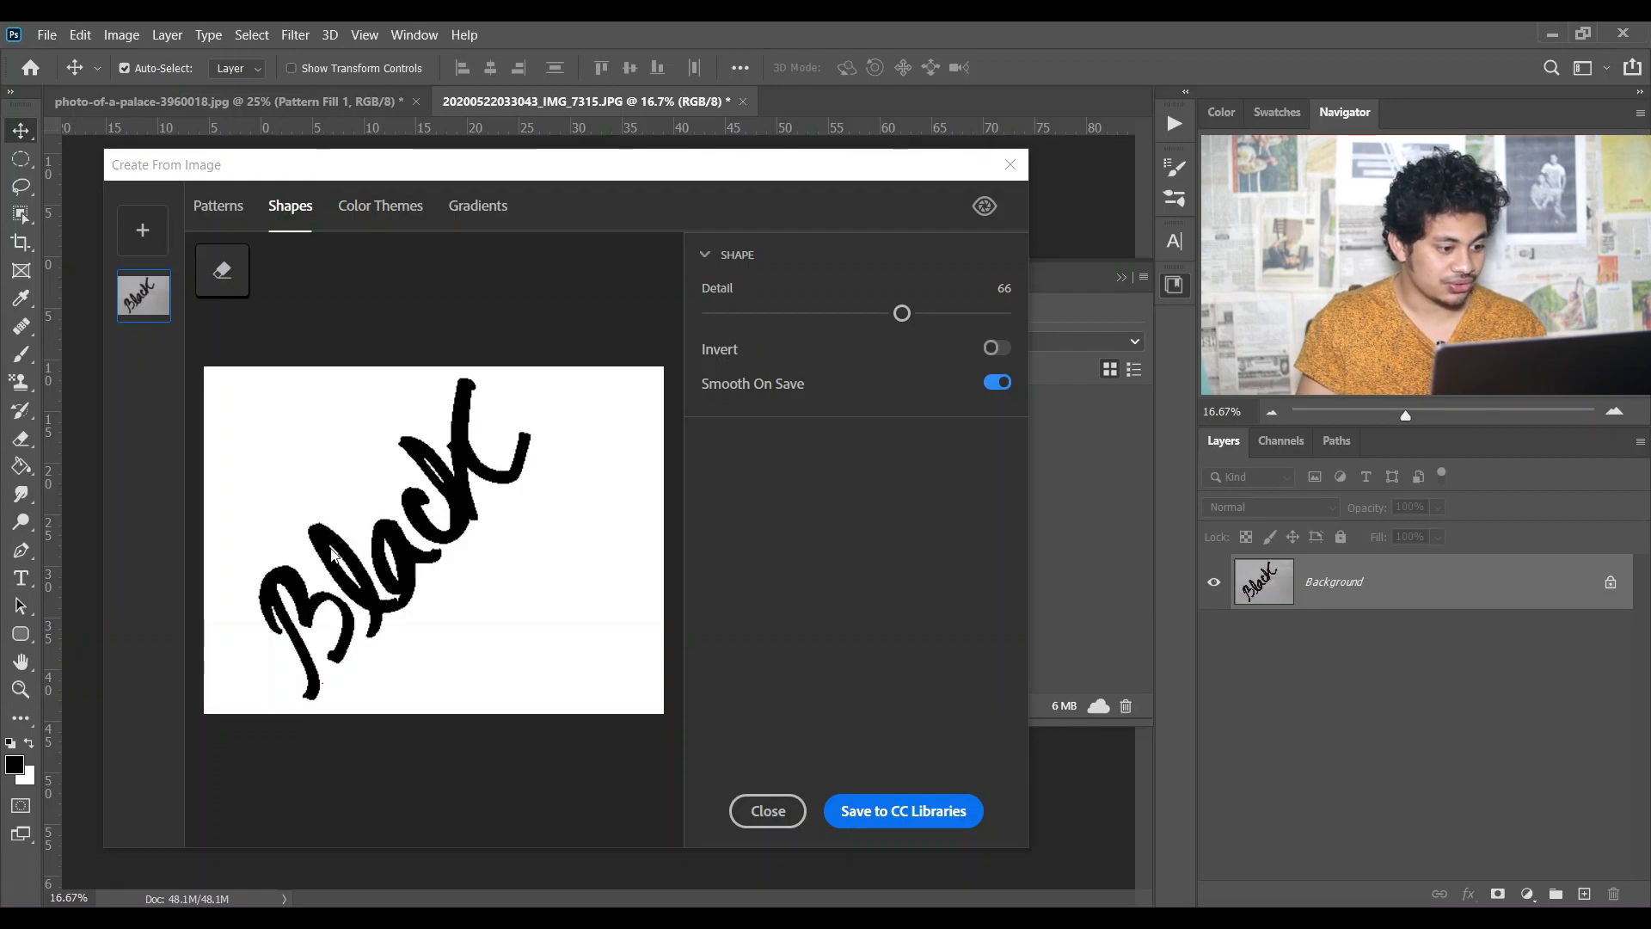
click(991, 383)
click(991, 383)
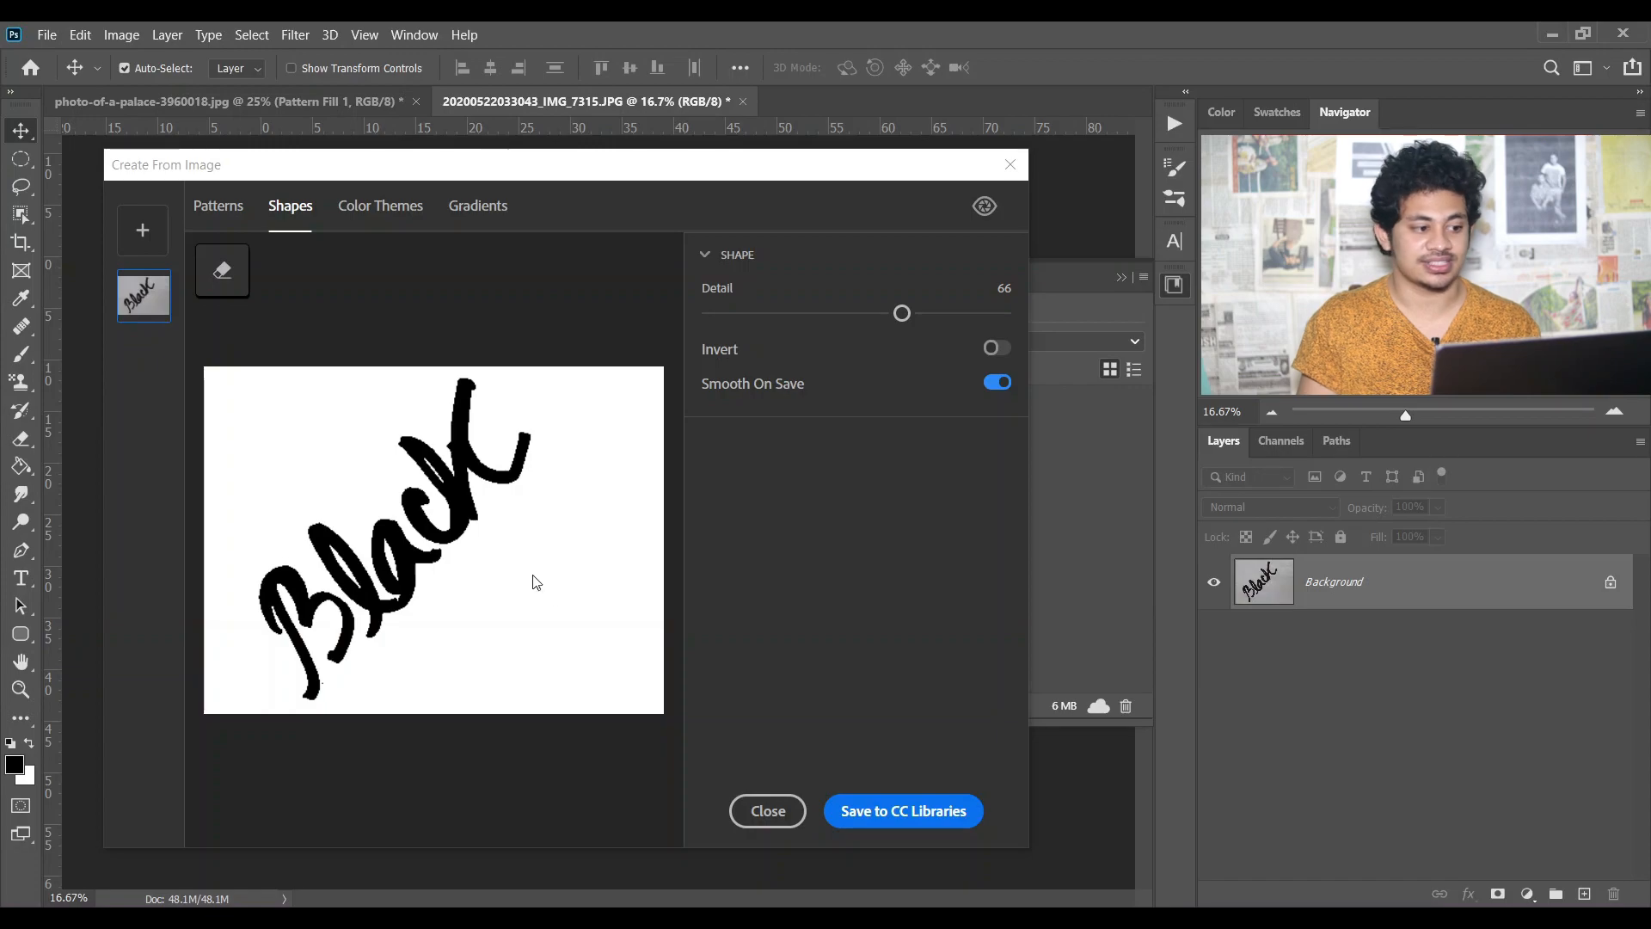
Reduce the shape eraser's size, save the lettering shape to CC Libraries, and close the Create From Image dialog.
click(238, 273)
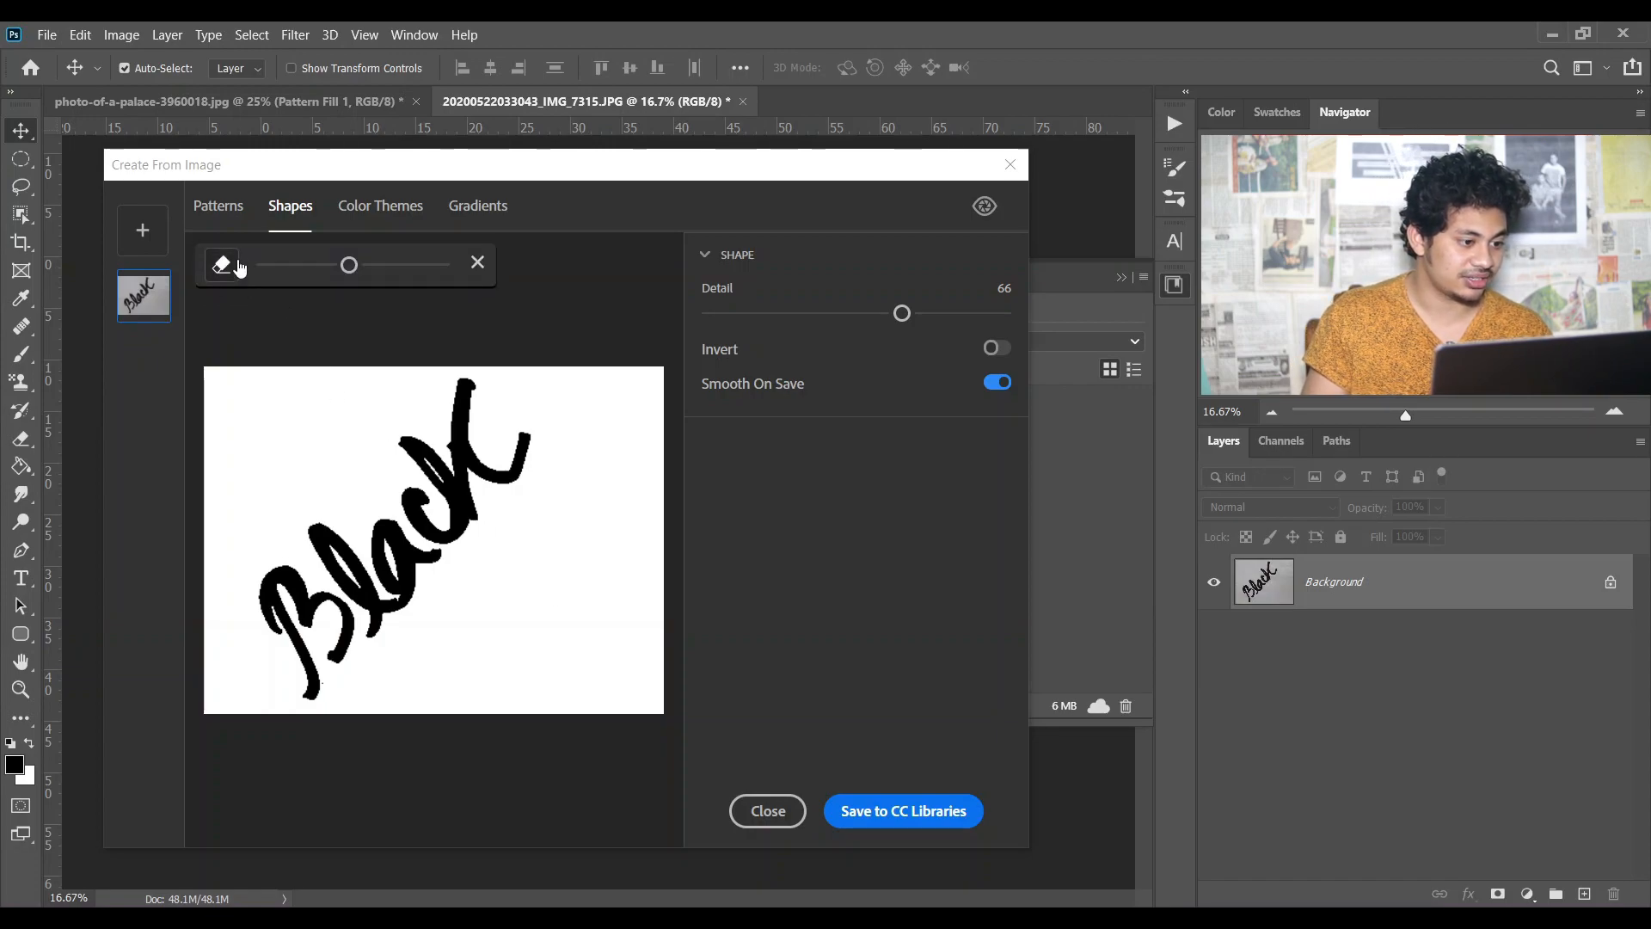
mouse_move(344, 265)
mouse_down()
mouse_move(376, 265)
mouse_move(321, 265)
mouse_up()
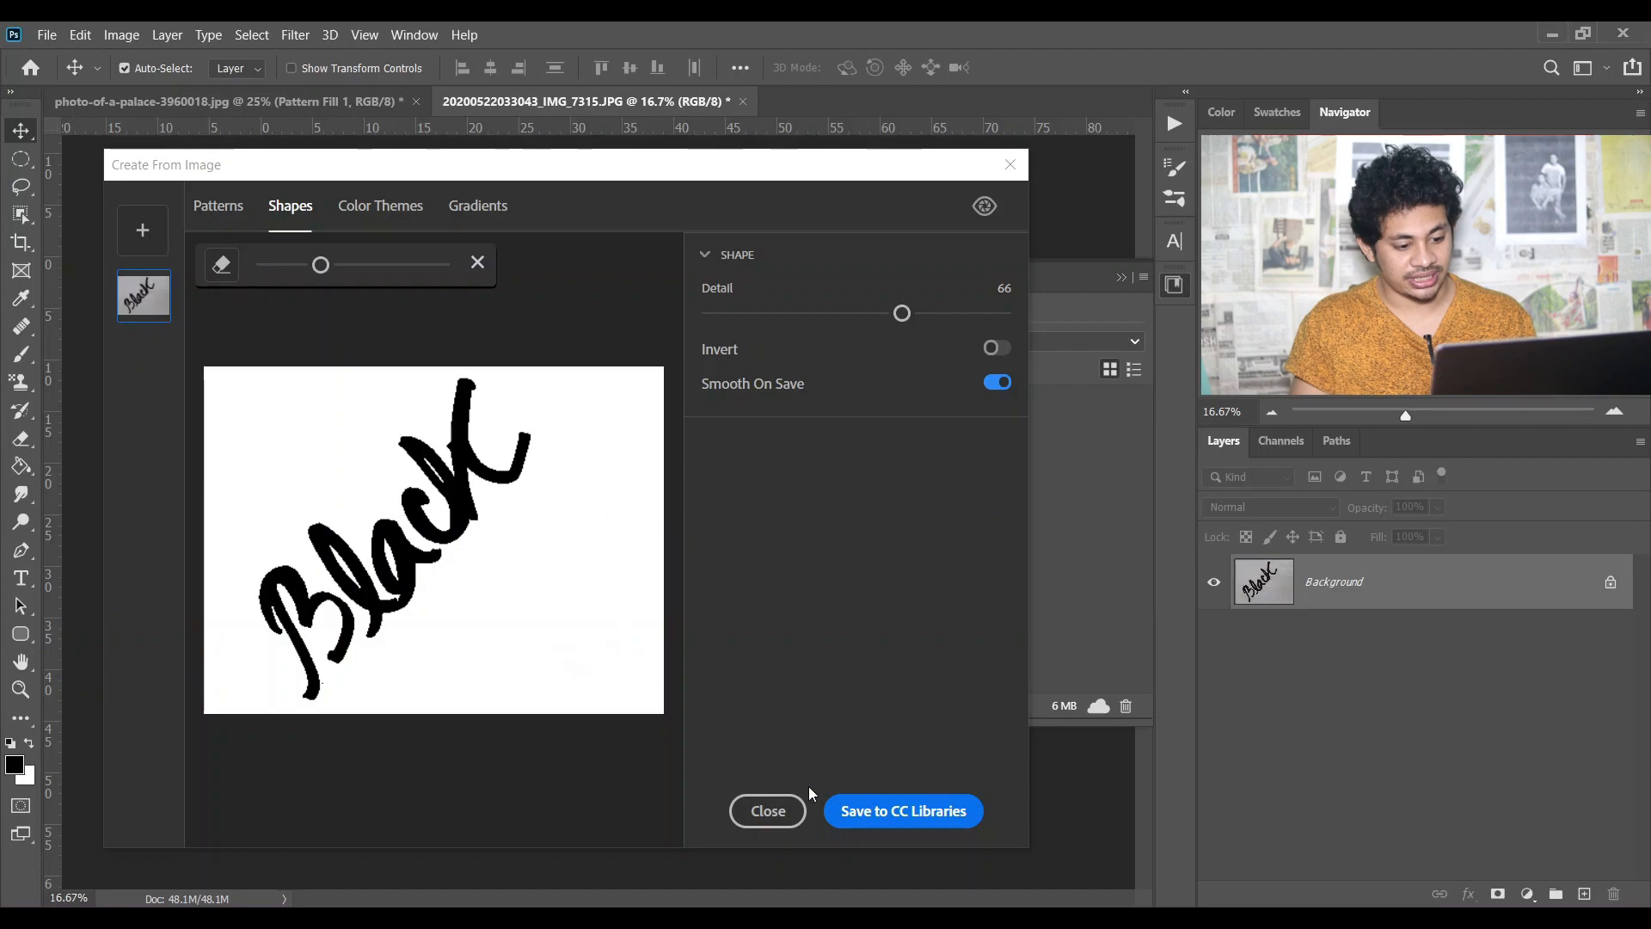
click(933, 818)
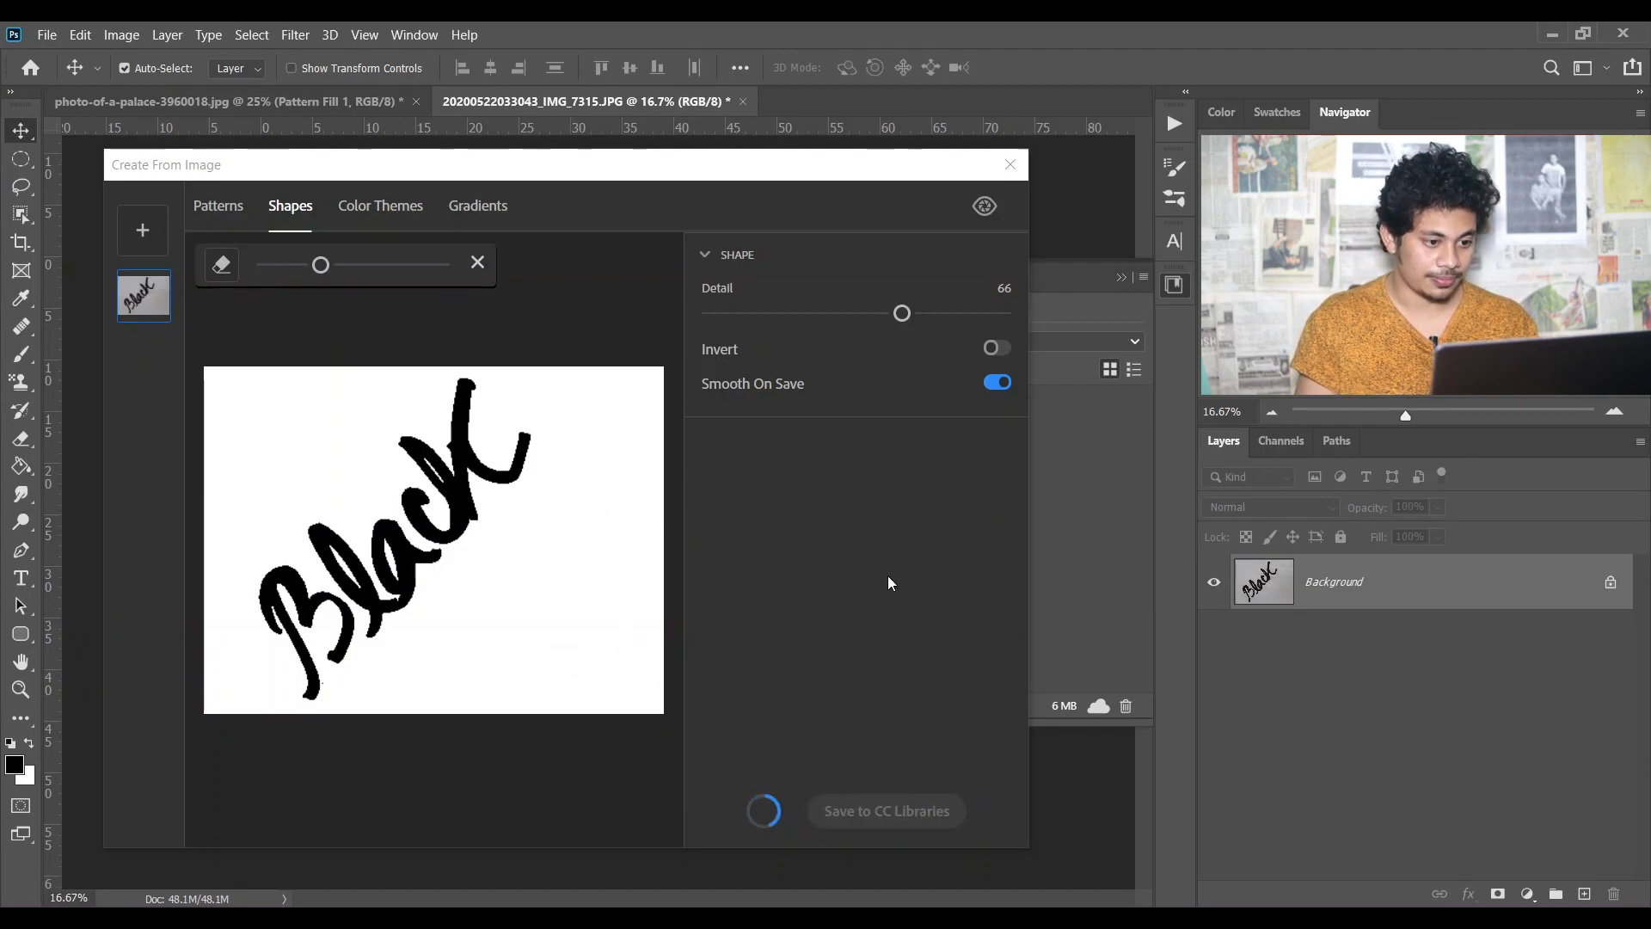
drag(889, 176, 588, 164)
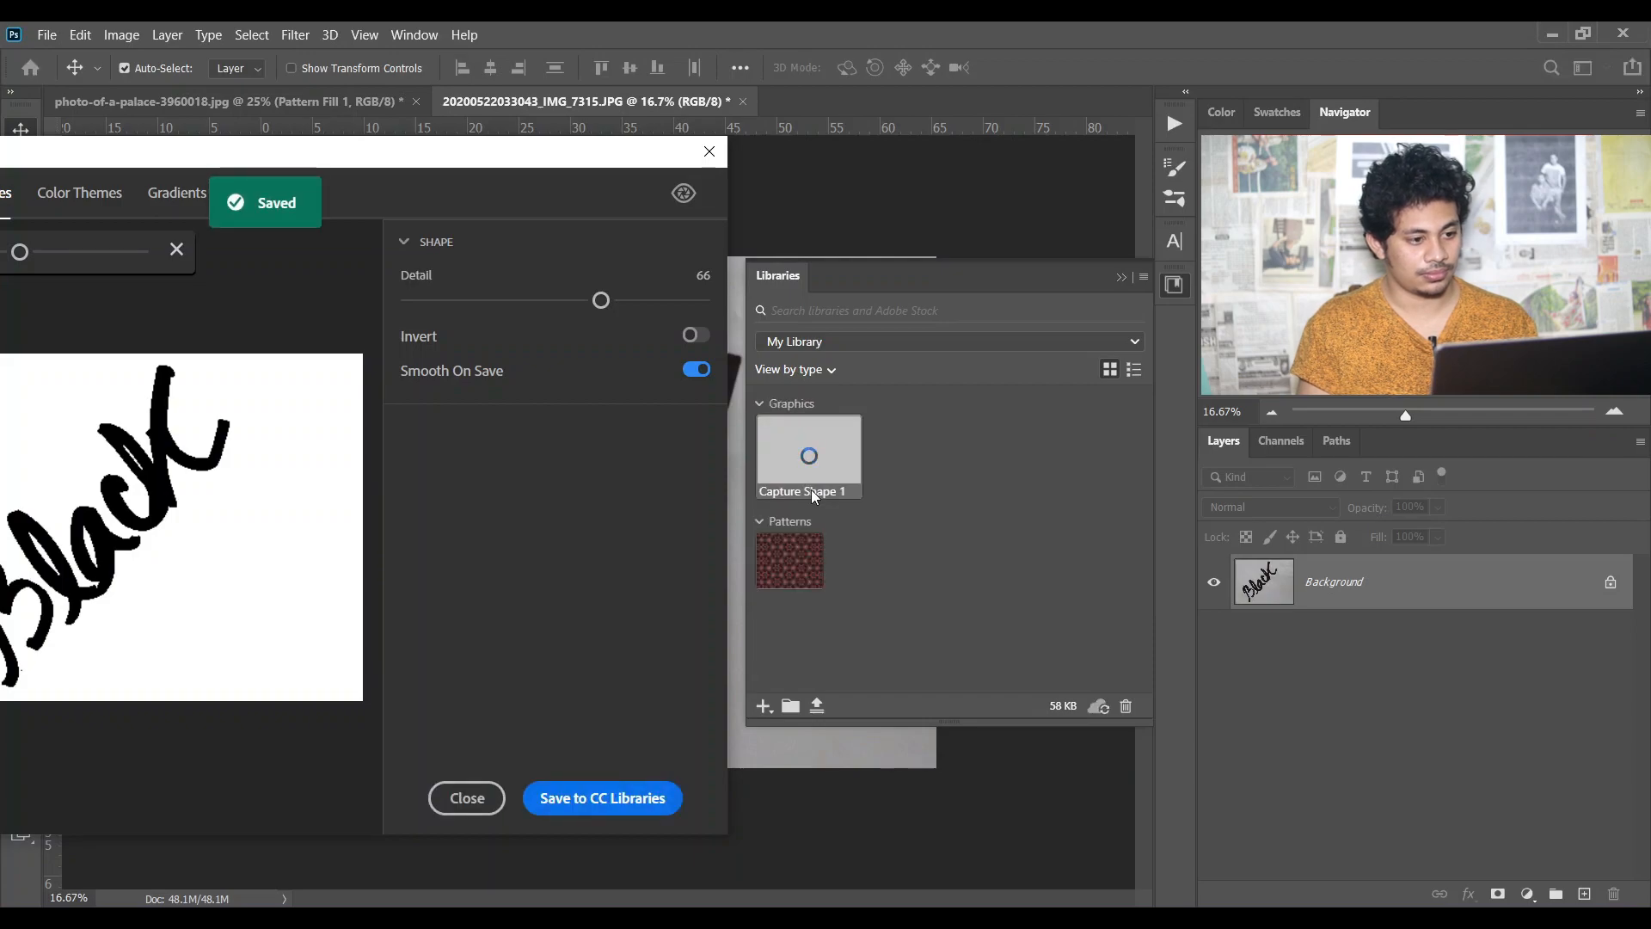
click(723, 154)
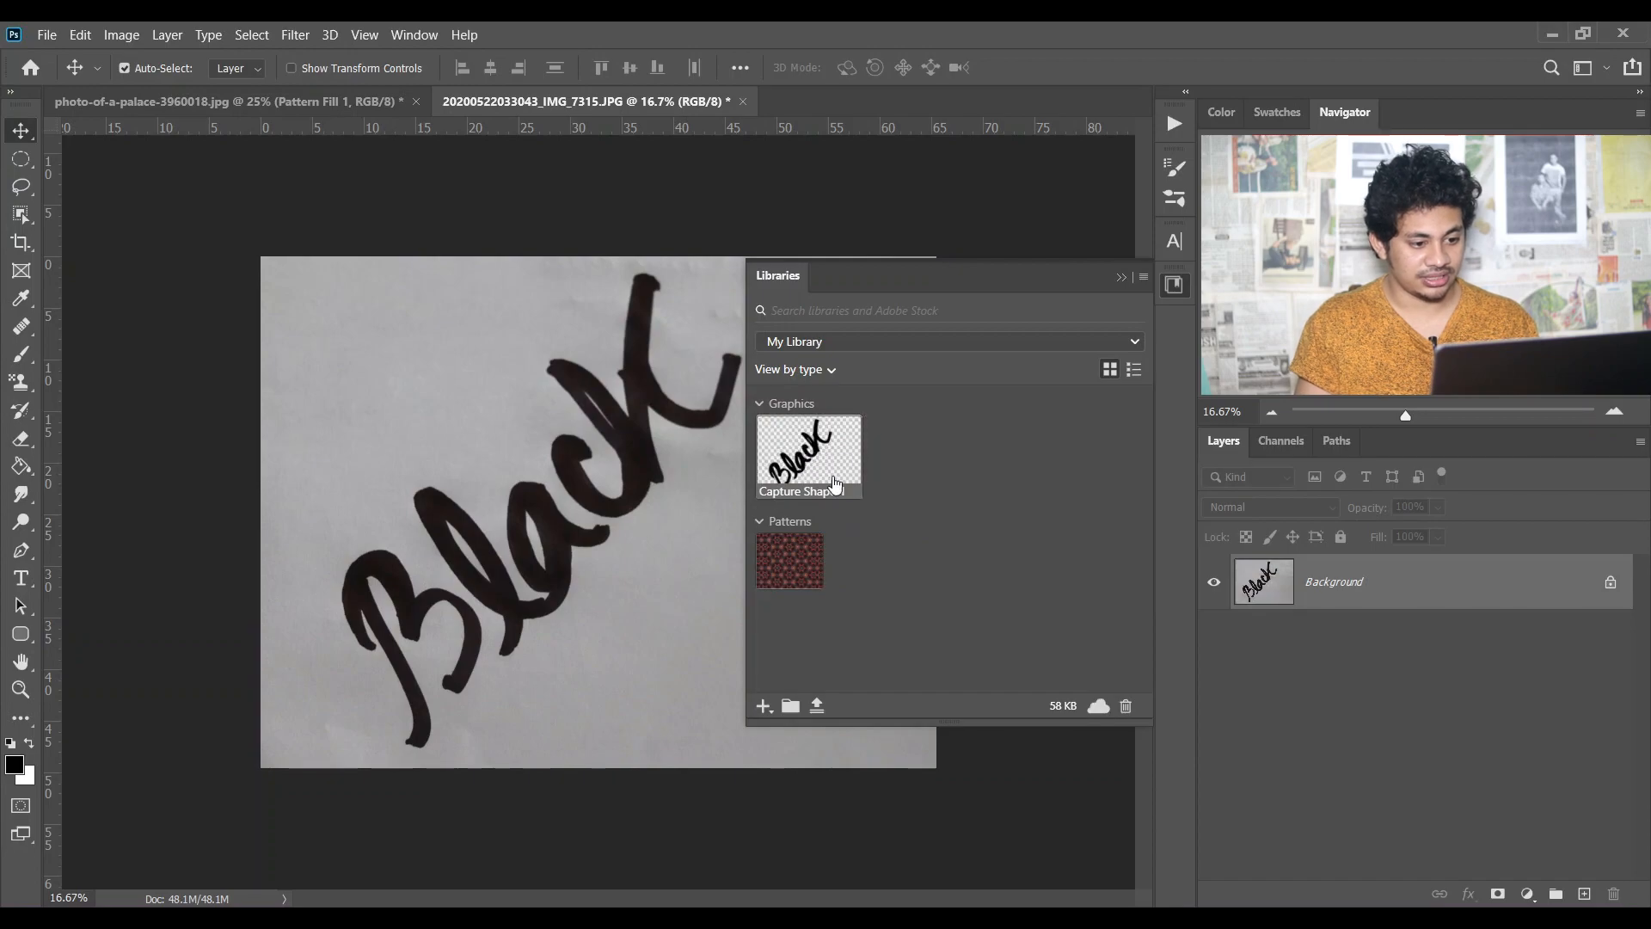
Place the captured lettering shape from the library into the handwriting photo and hide the Background layer.
drag(810, 456, 1325, 570)
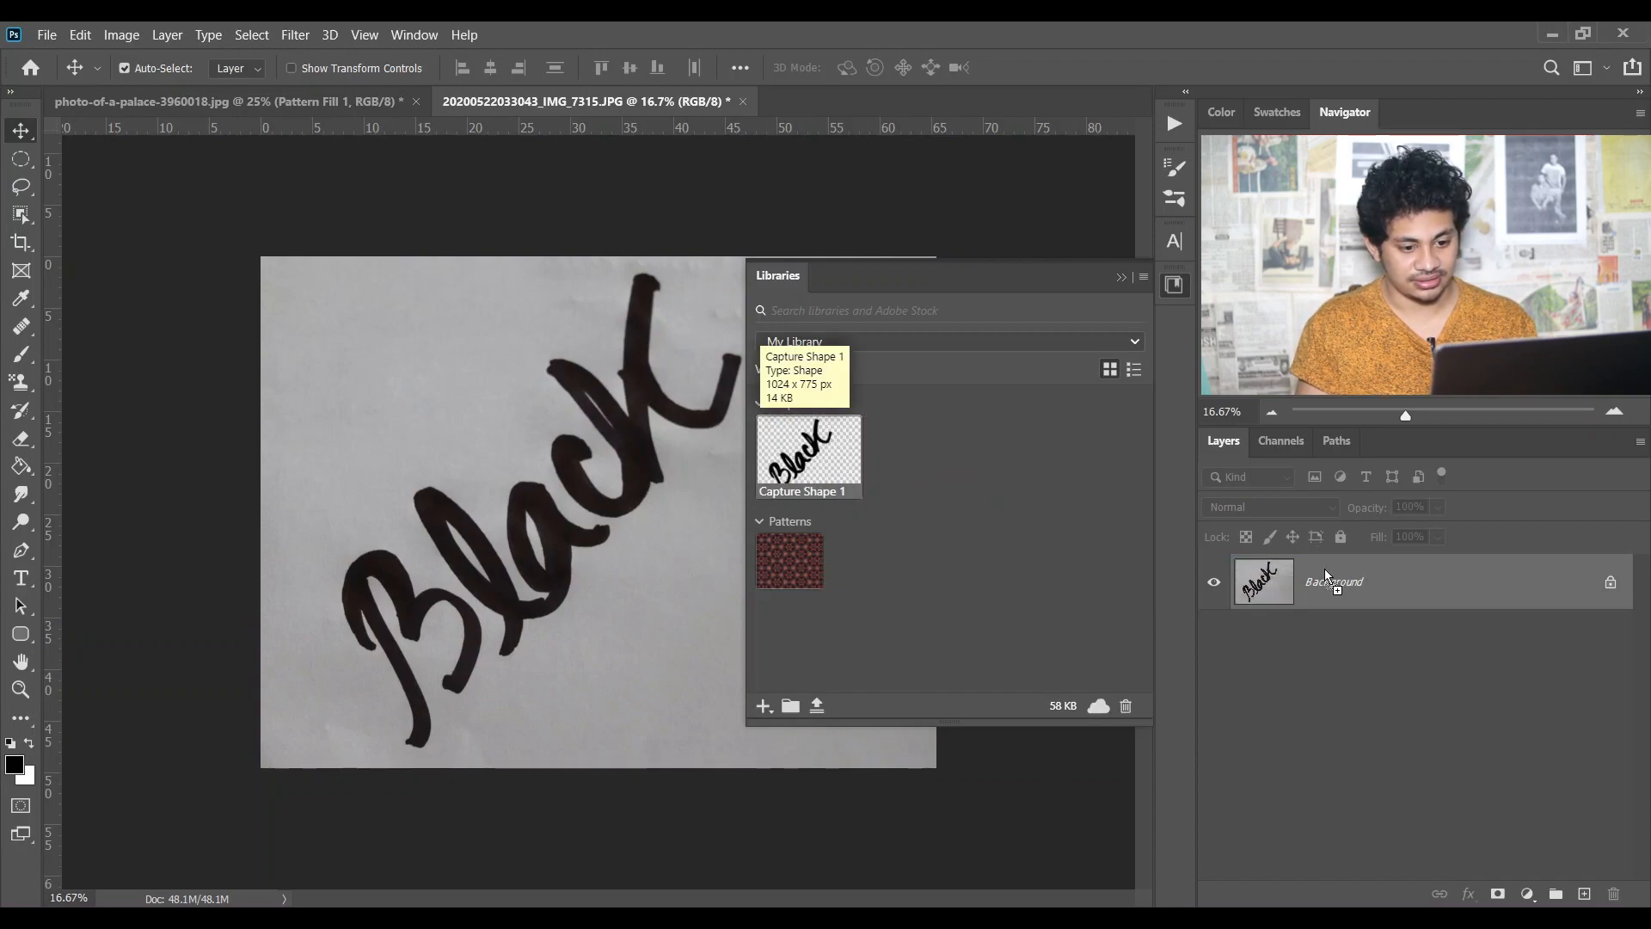
click(979, 444)
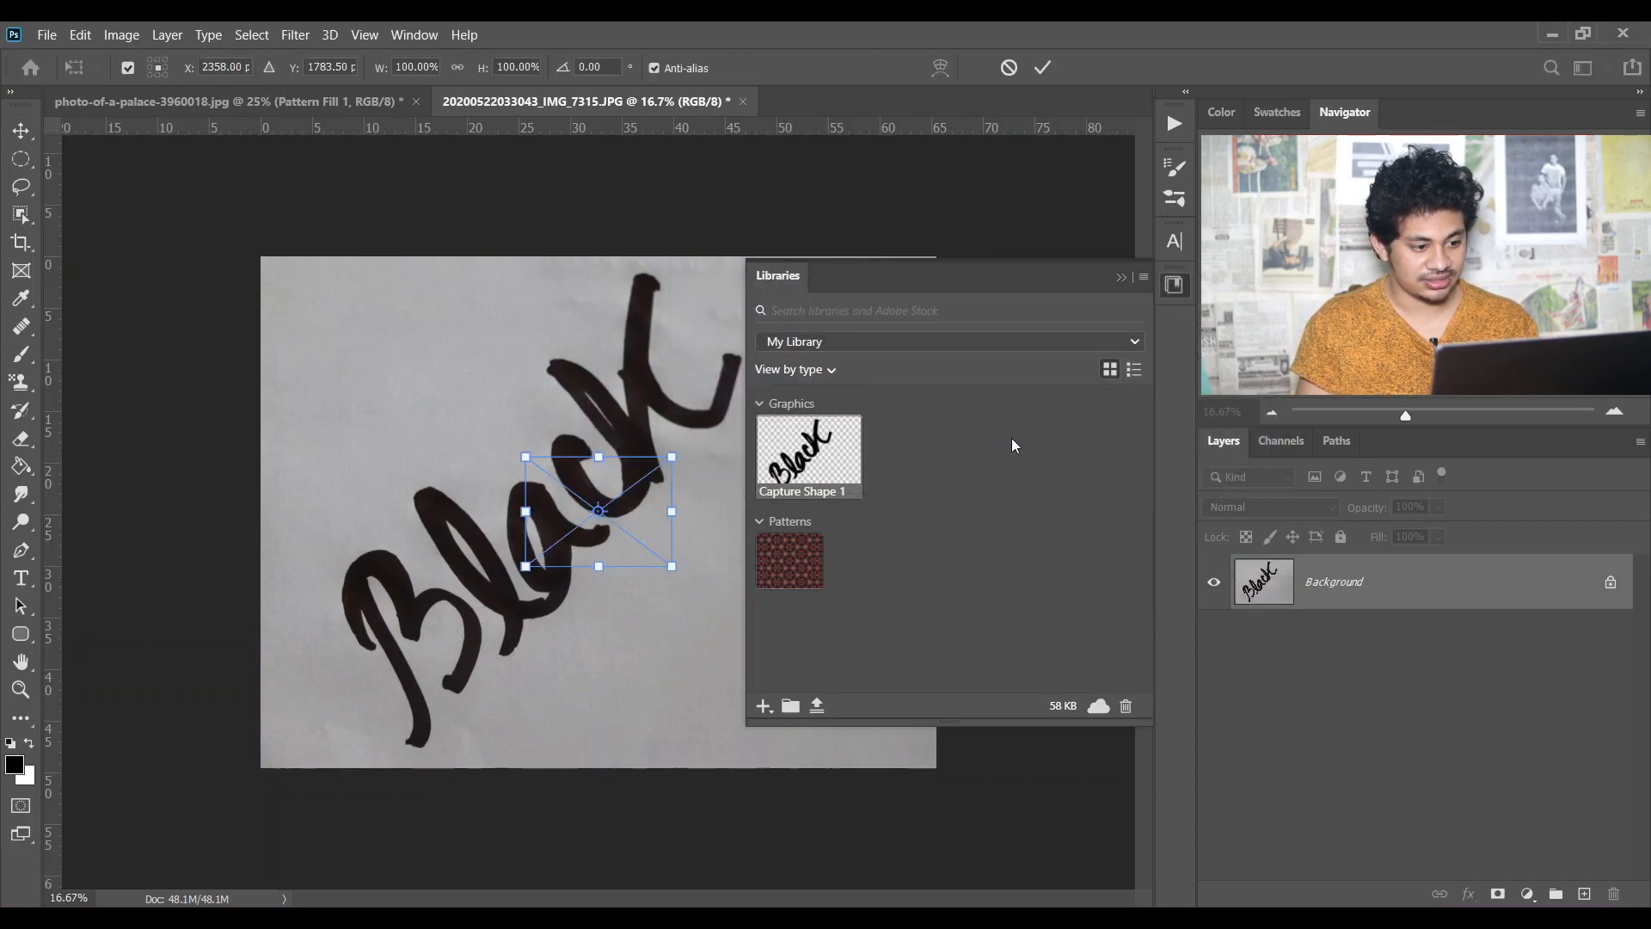
click(1174, 285)
key(Return)
click(1214, 637)
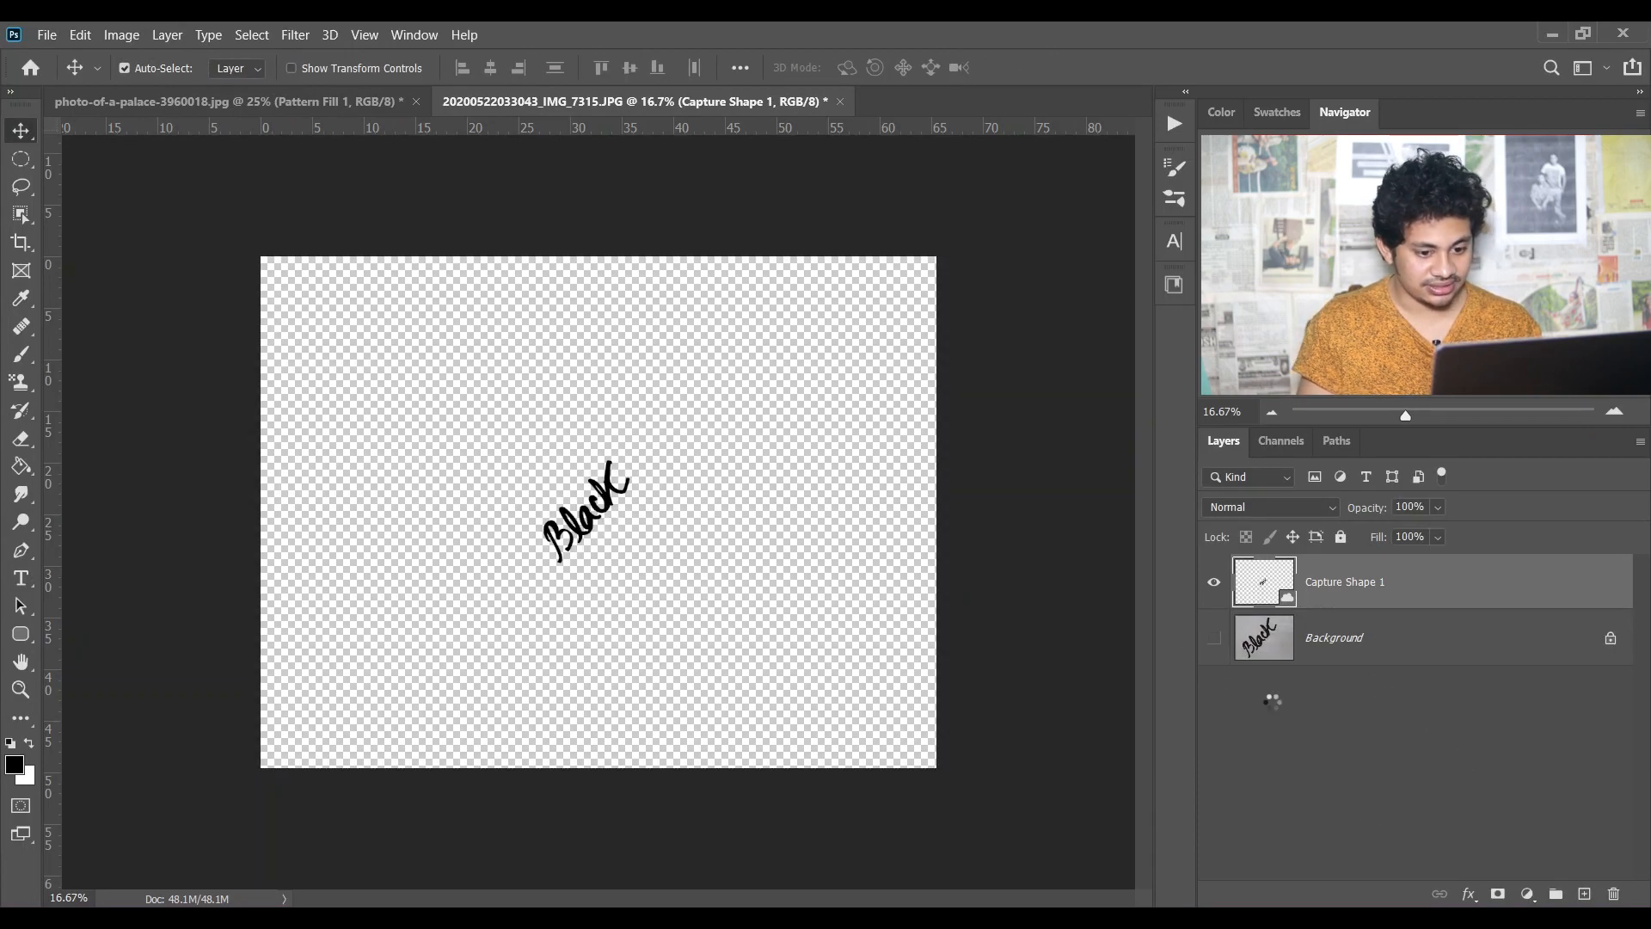
Scale the placed lettering shape up to about 437% so it nearly fills the canvas.
click(1331, 637)
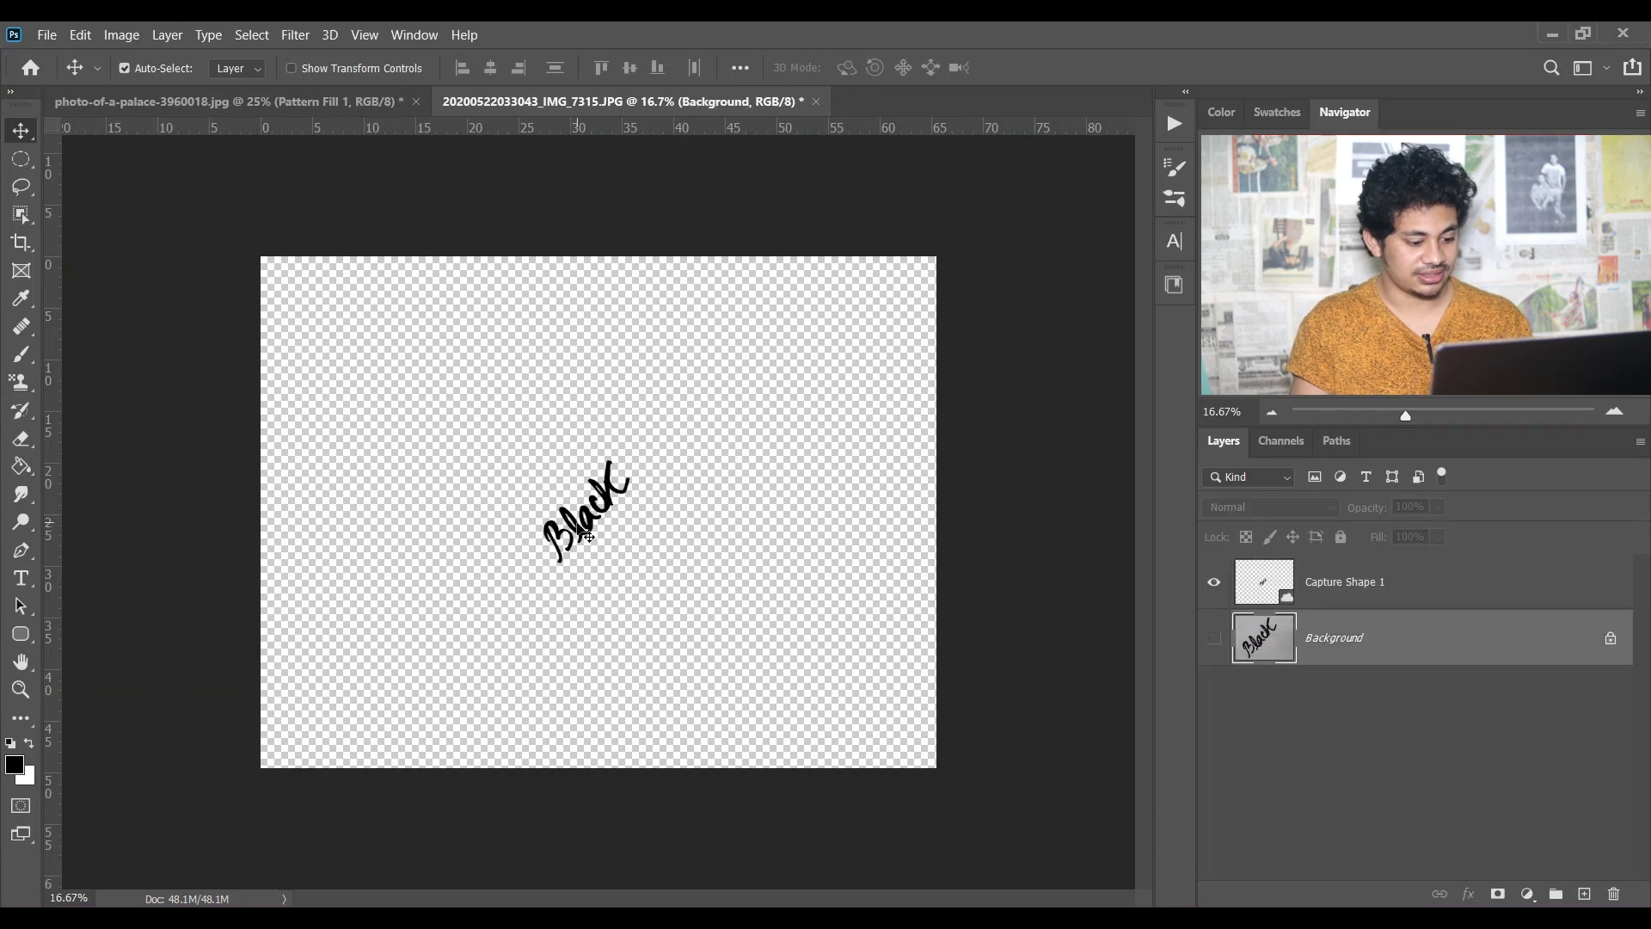
key(ctrl)
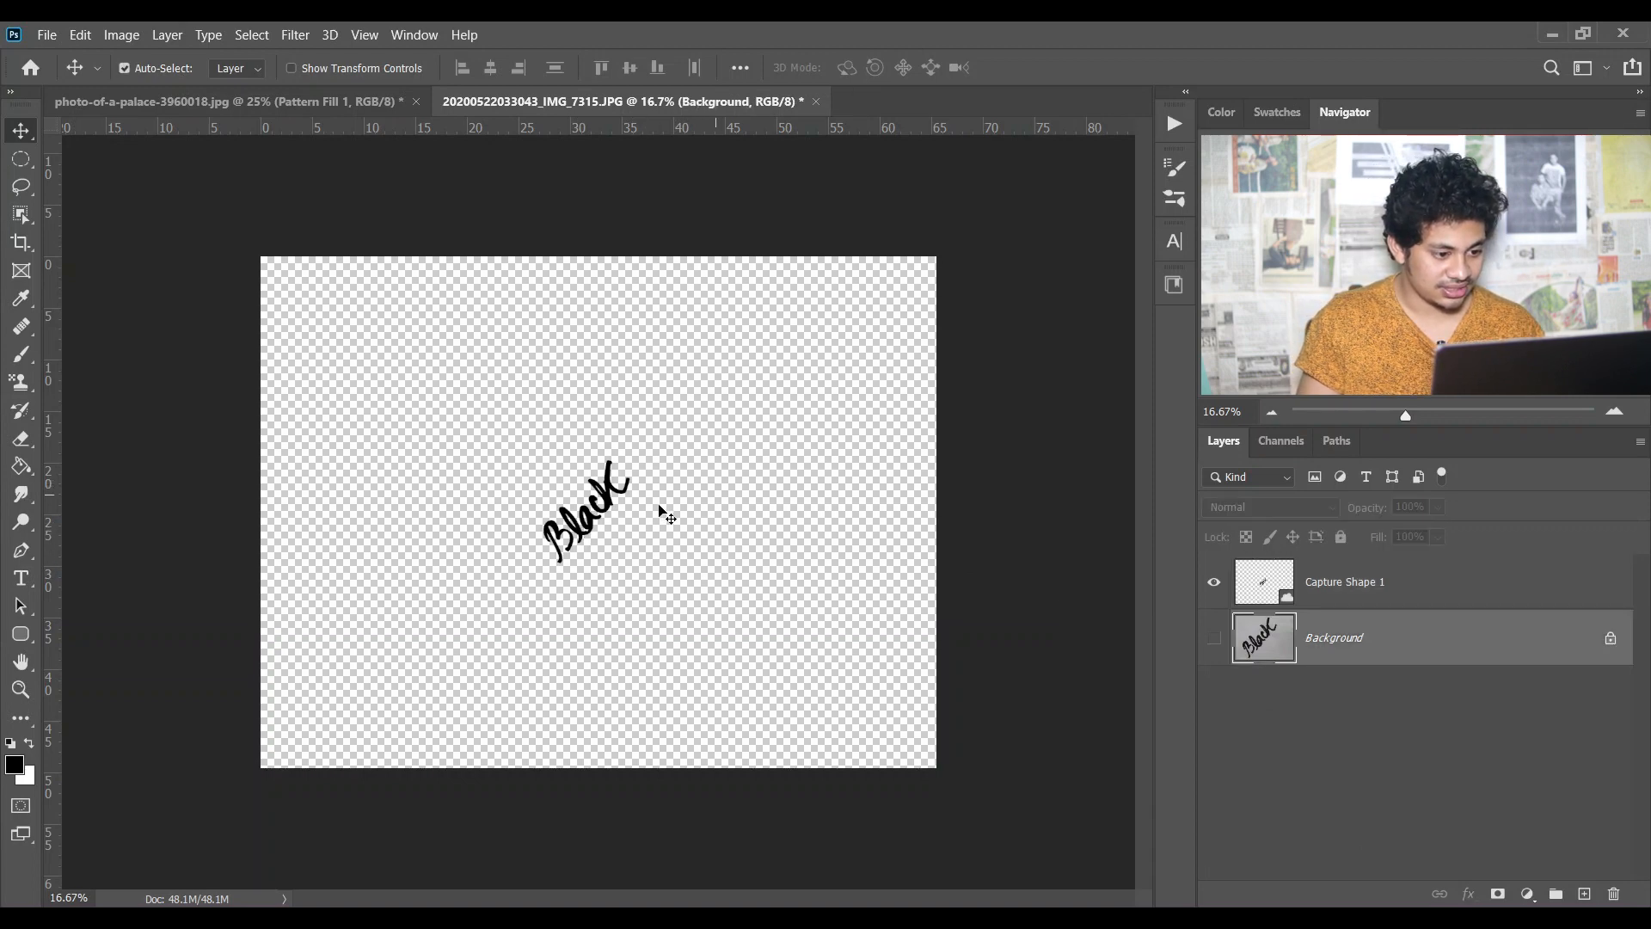
click(1308, 593)
key(ctrl+t)
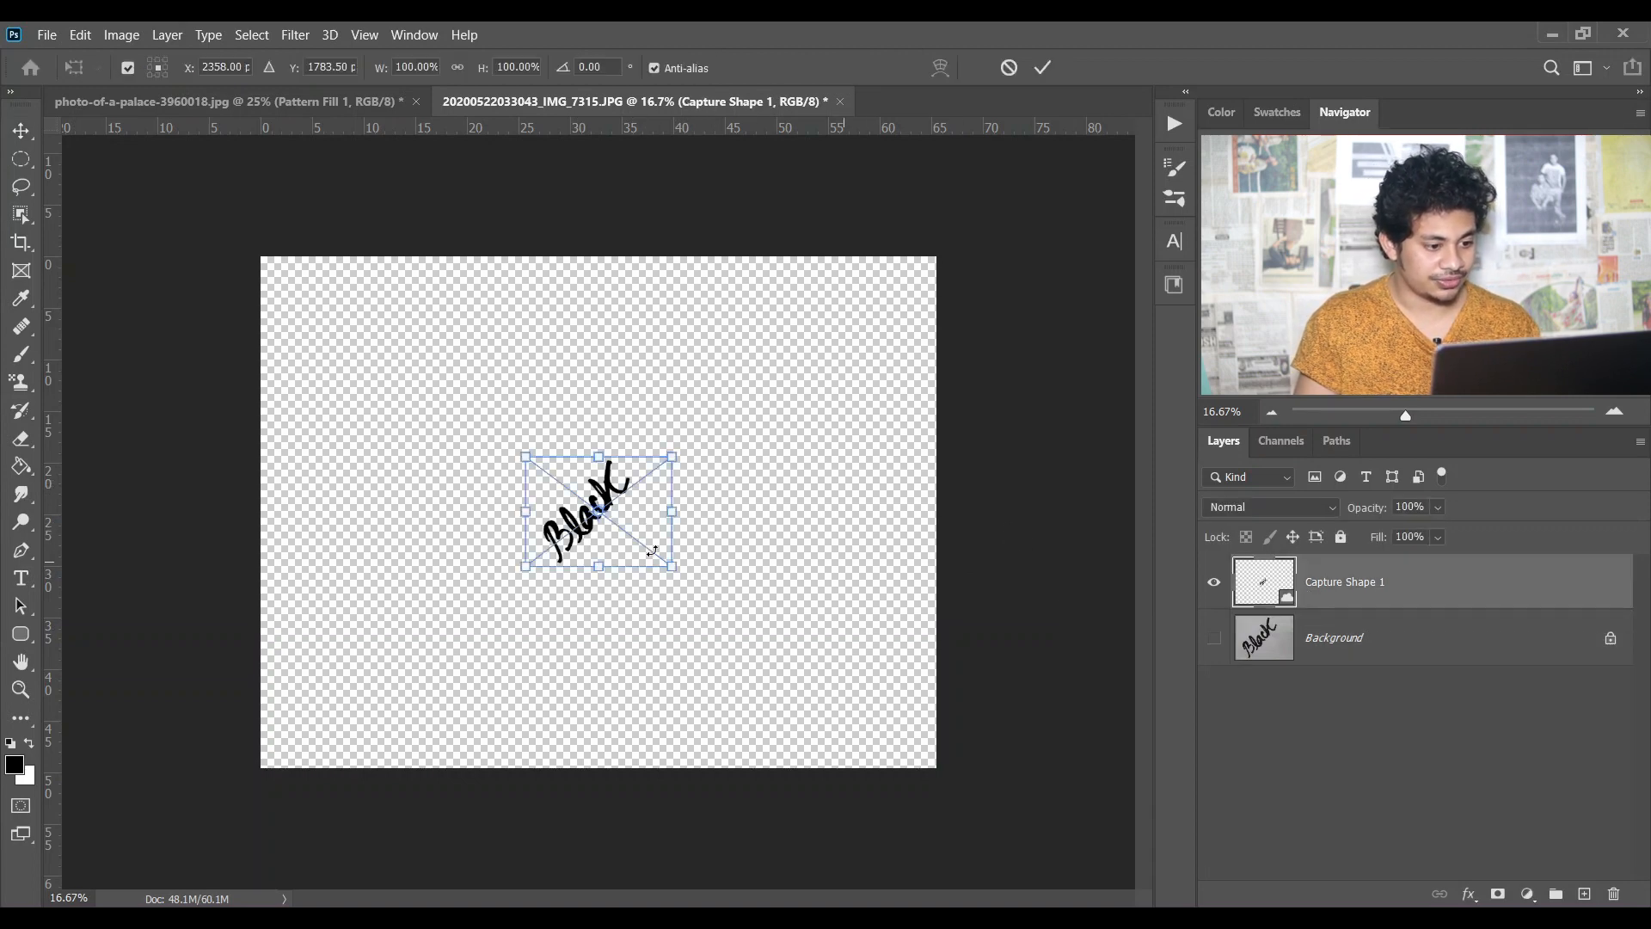
drag(672, 567, 895, 778)
key(Return)
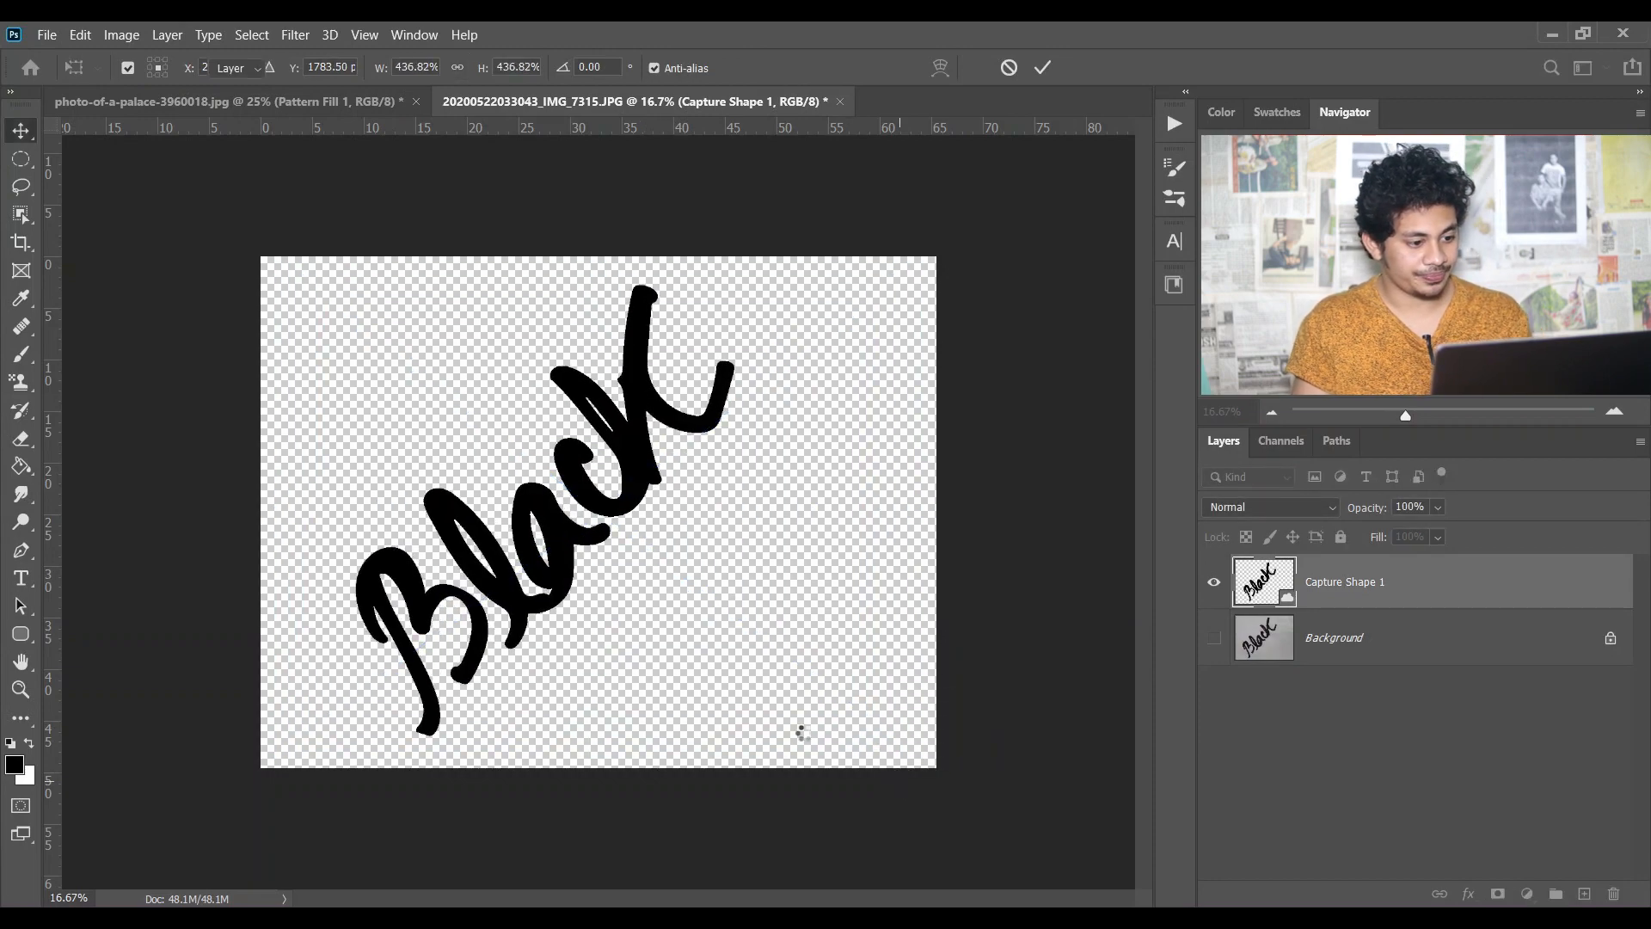
Add a near-white Solid Color fill layer beneath the captured lettering and check the lettering's edges up close.
click(1328, 641)
click(1527, 894)
click(1507, 524)
drag(932, 569, 1022, 772)
click(748, 501)
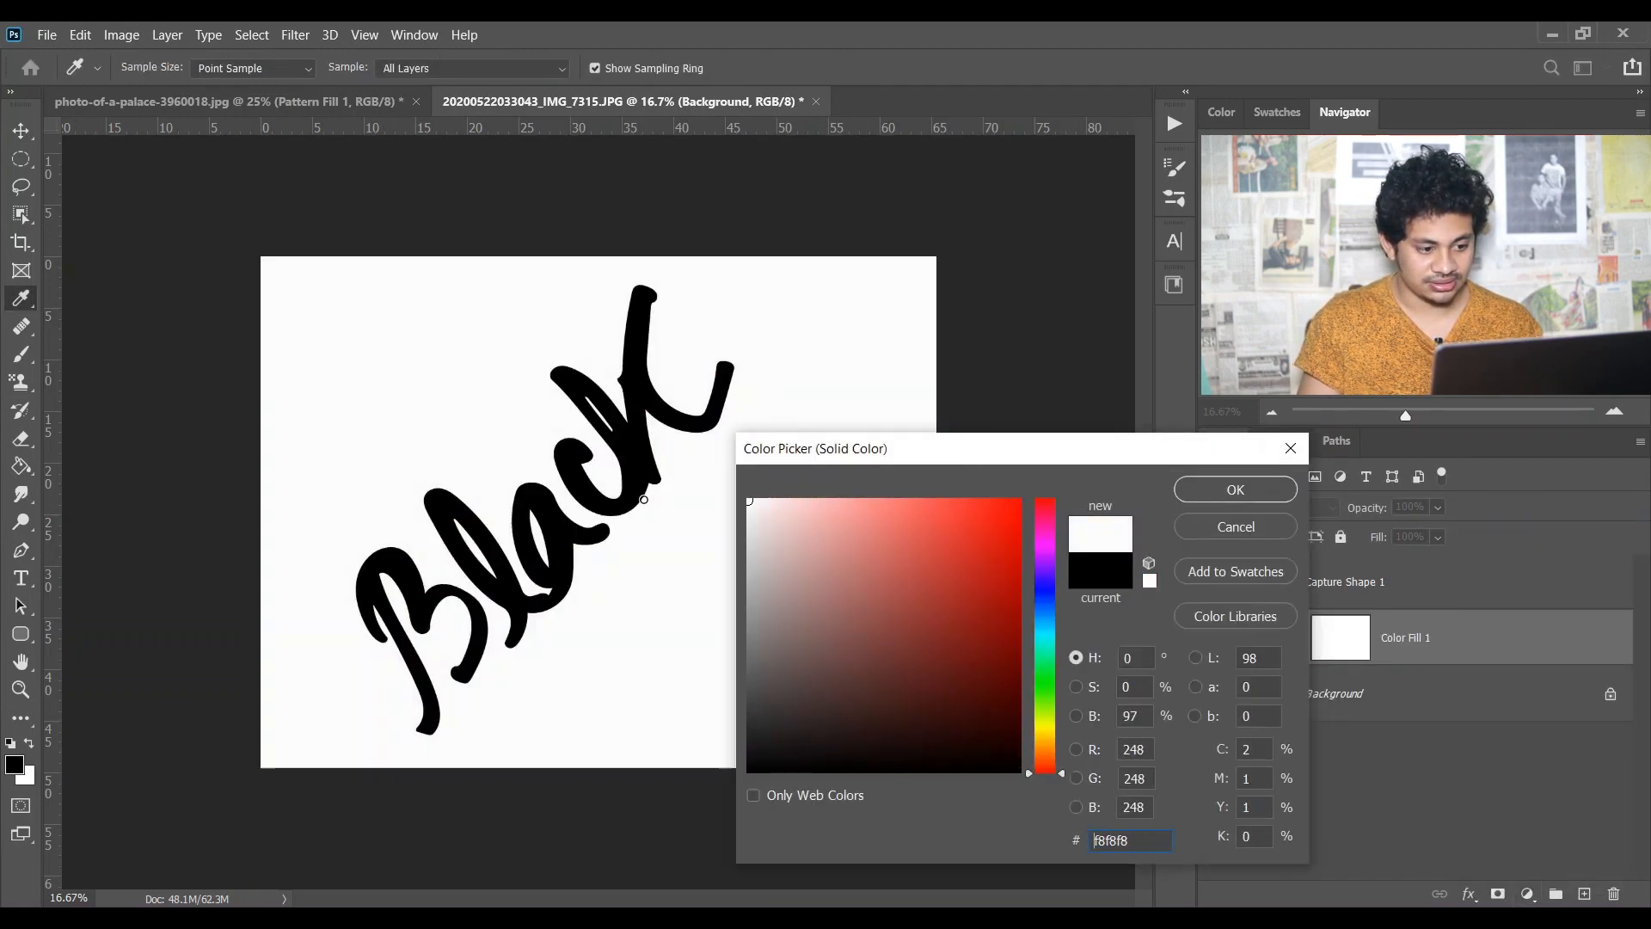
click(1221, 492)
click(1456, 586)
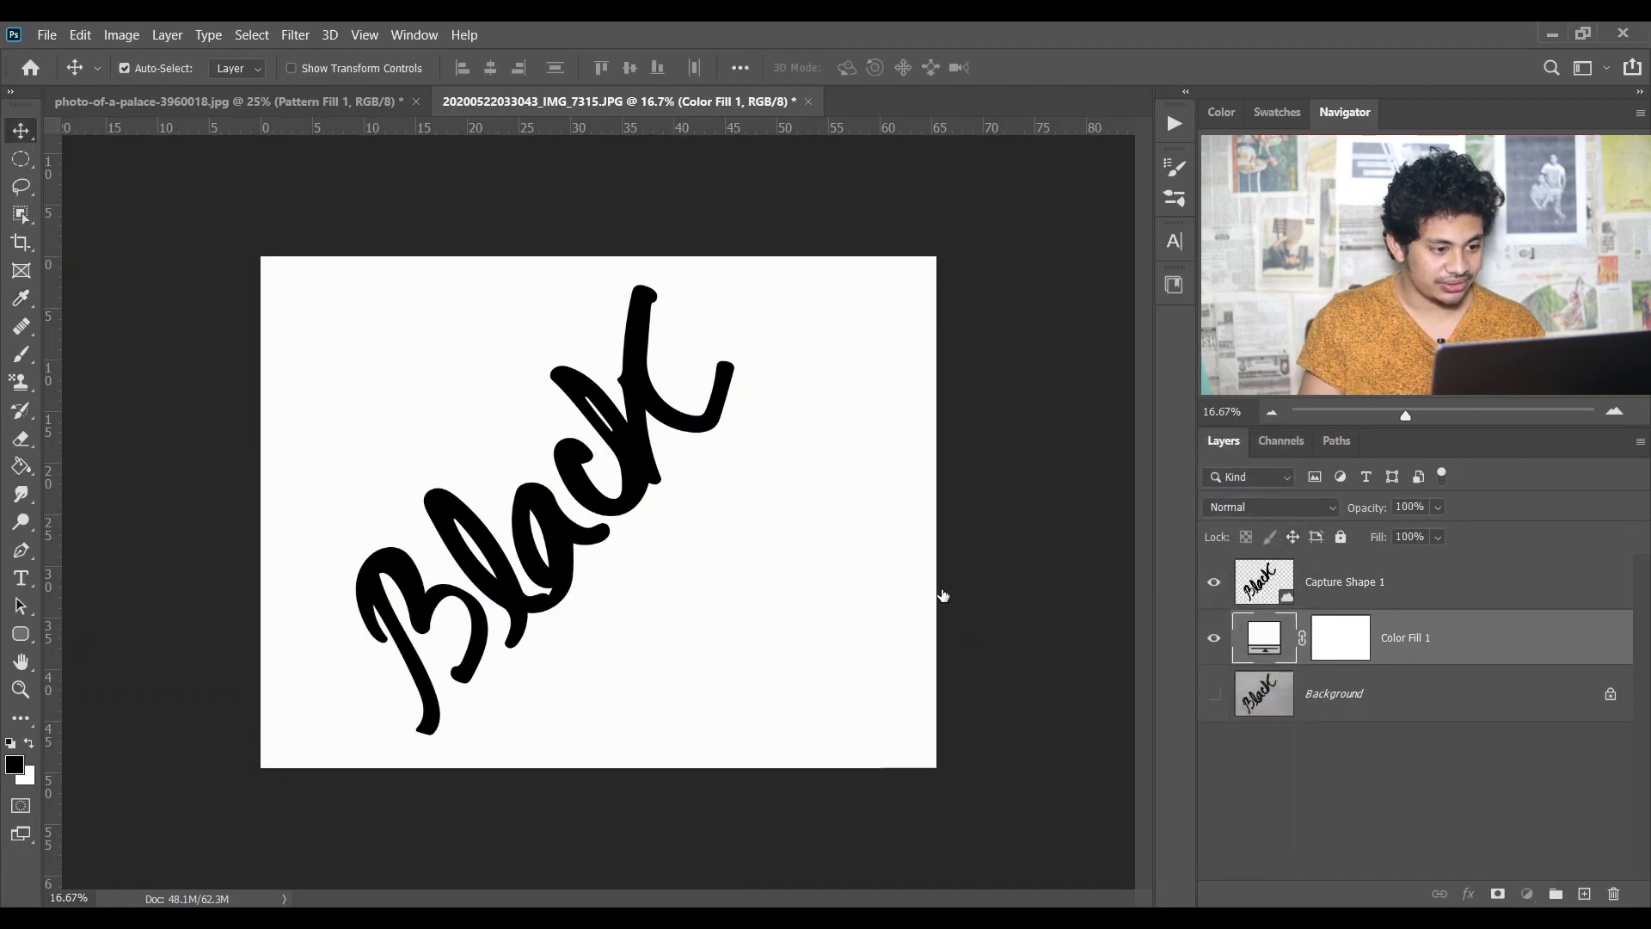
key(ctrl+plus)
key(ctrl+plus)
key(ctrl+plus)
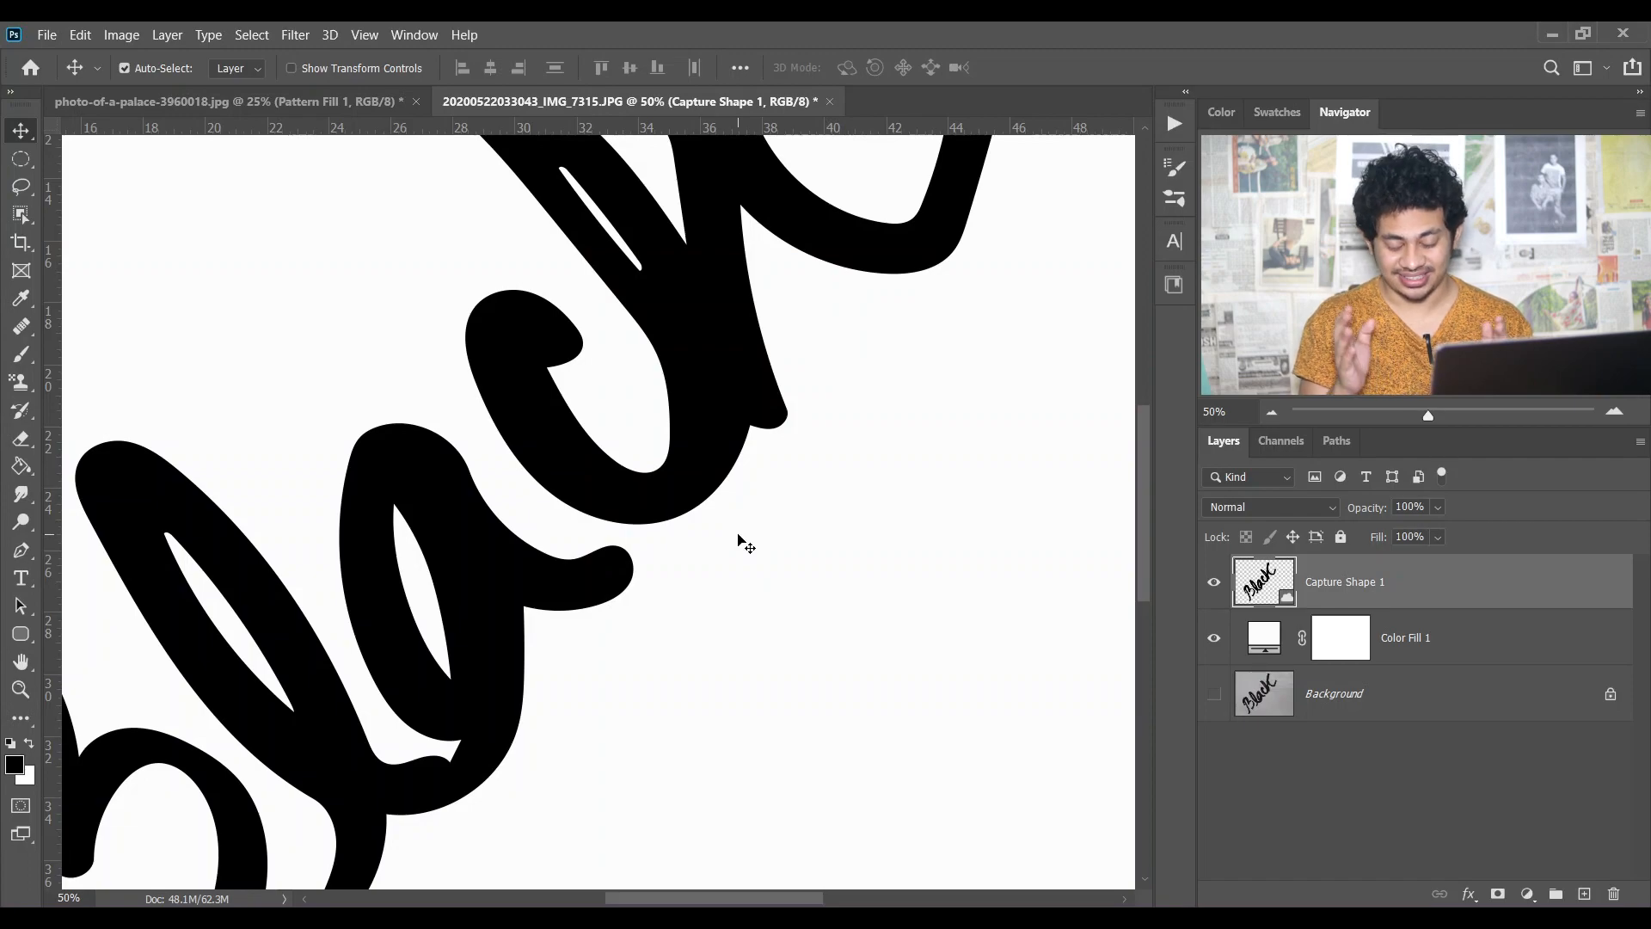
key(ctrl+minus)
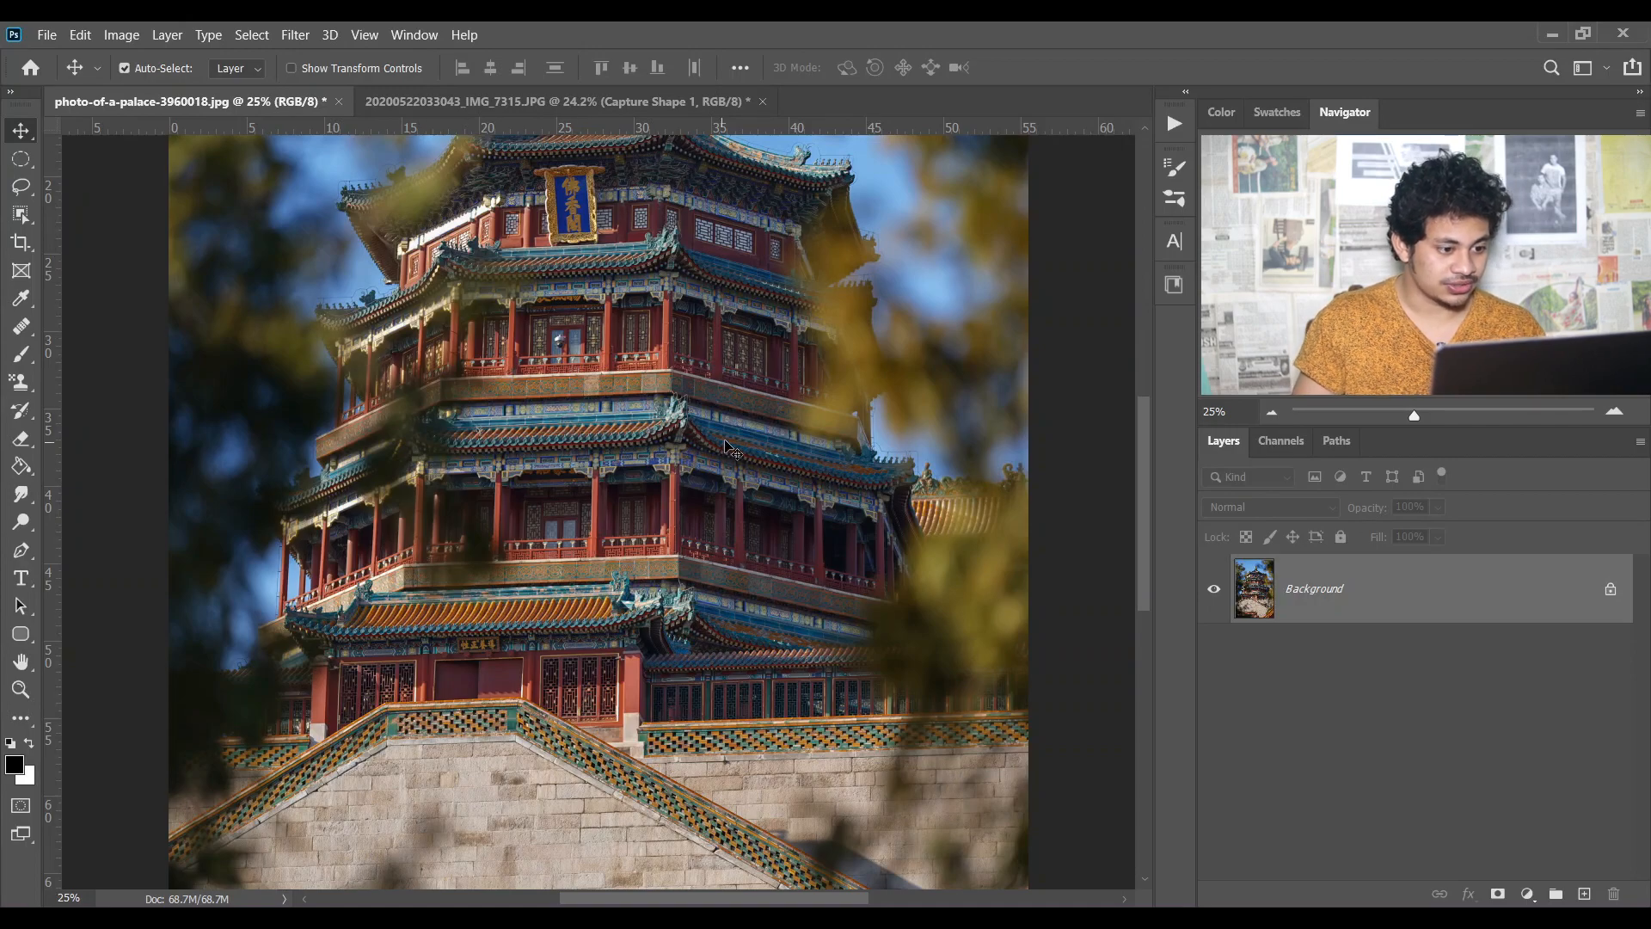
Open Create From Image for the palace photo and show its Color Themes with all five swatches.
click(1175, 285)
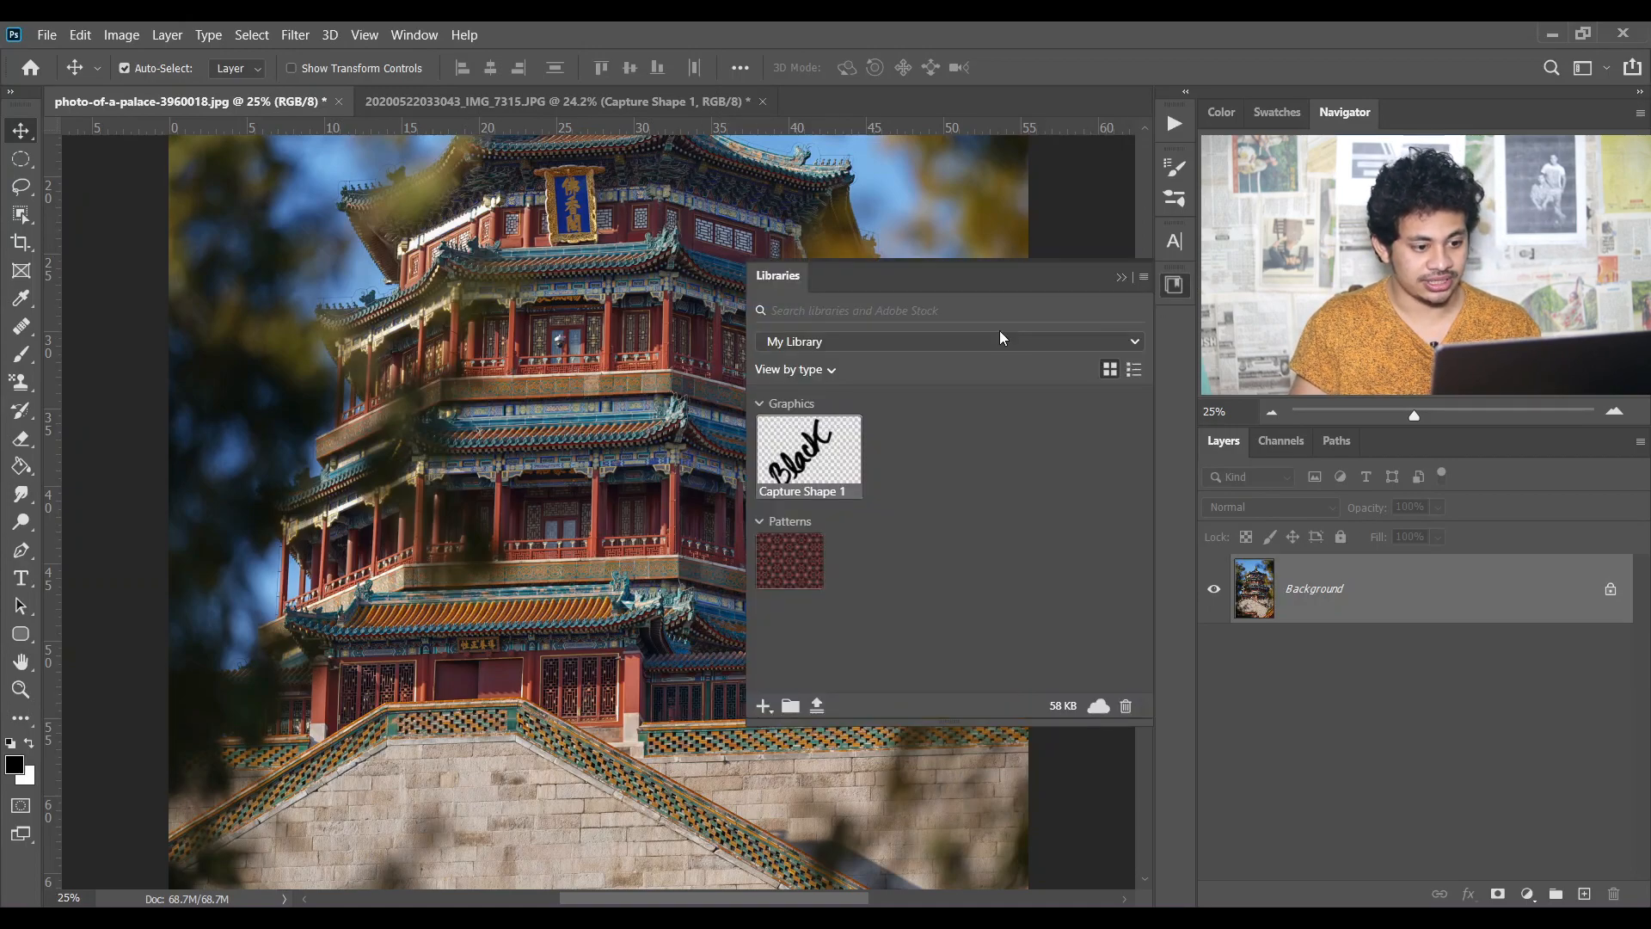
click(763, 707)
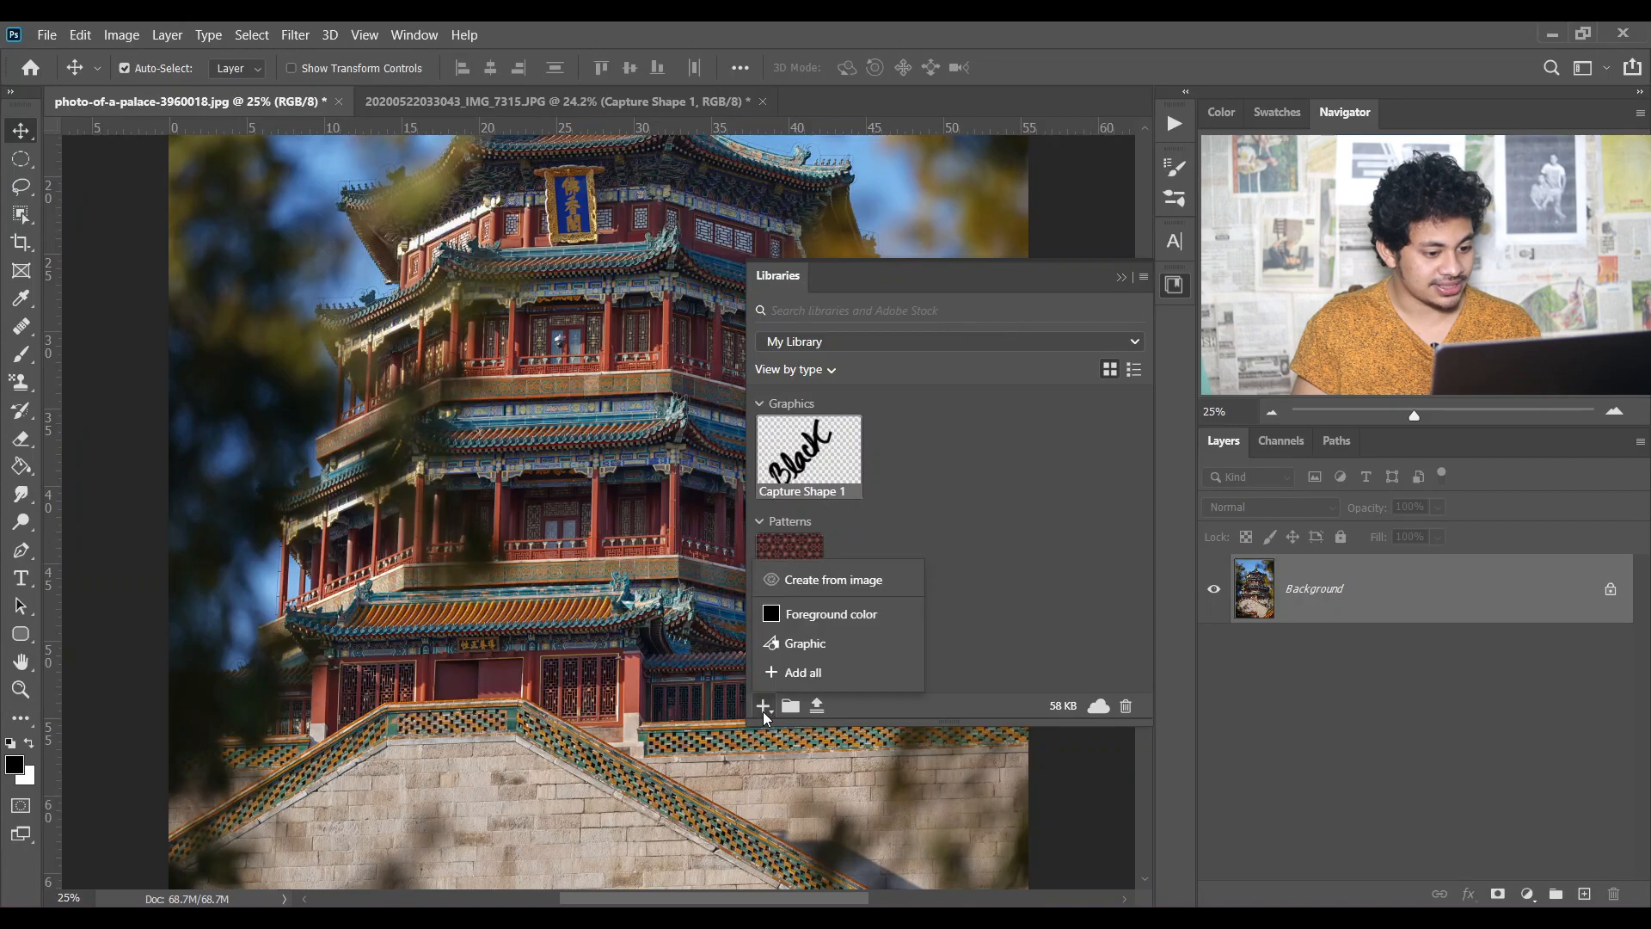
click(836, 582)
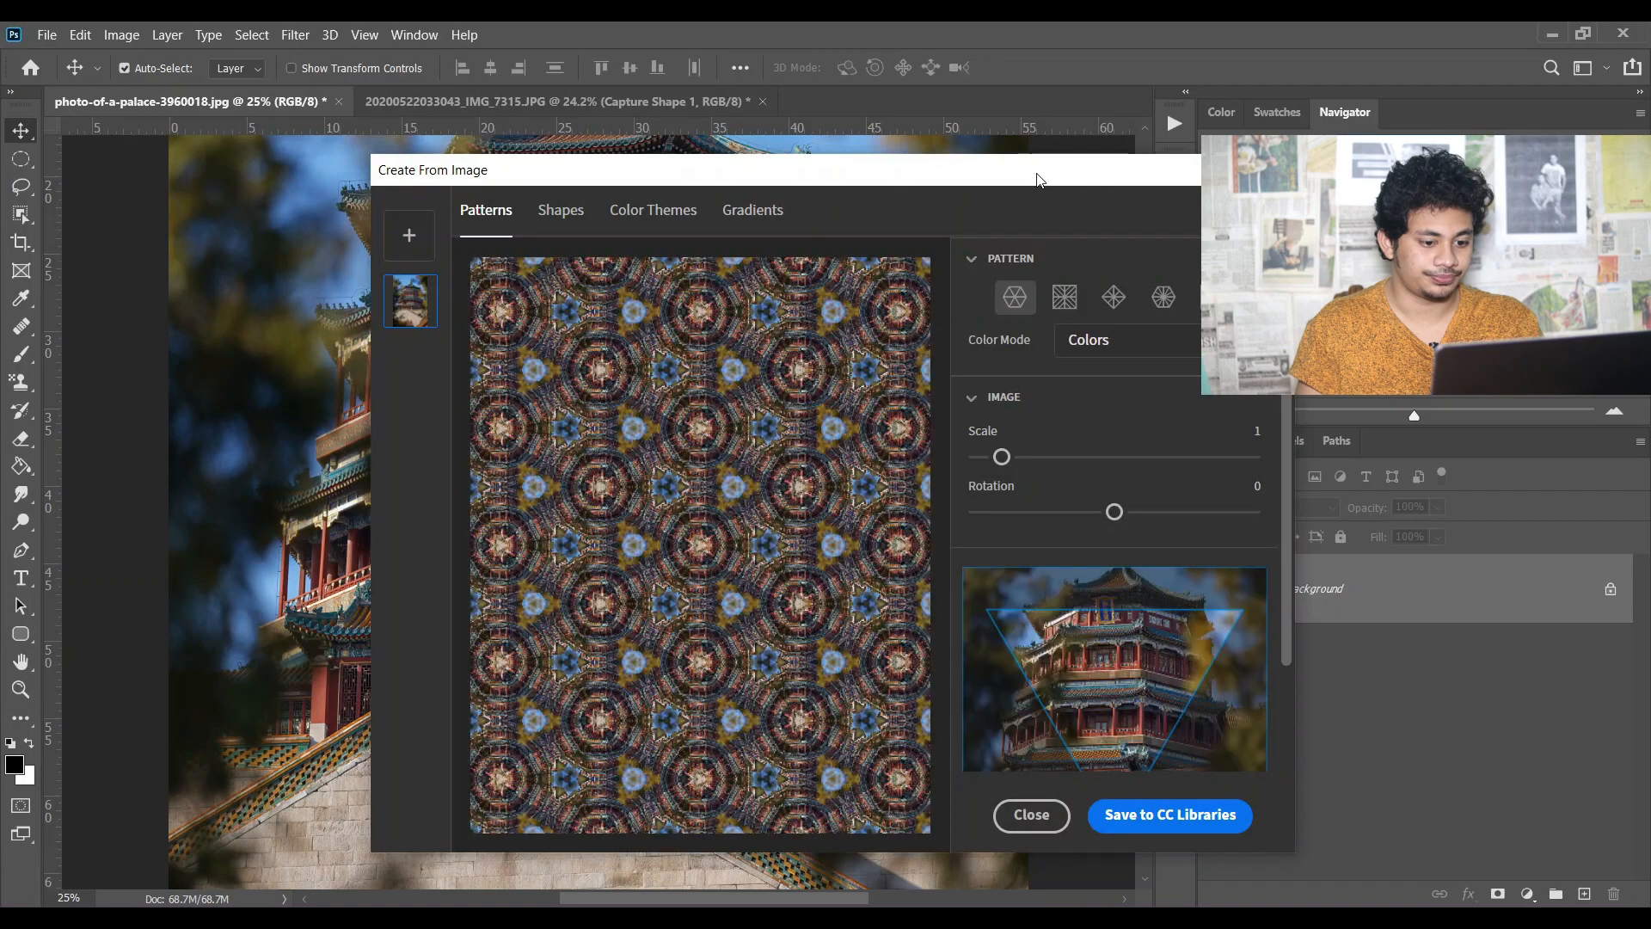
drag(1036, 172, 818, 185)
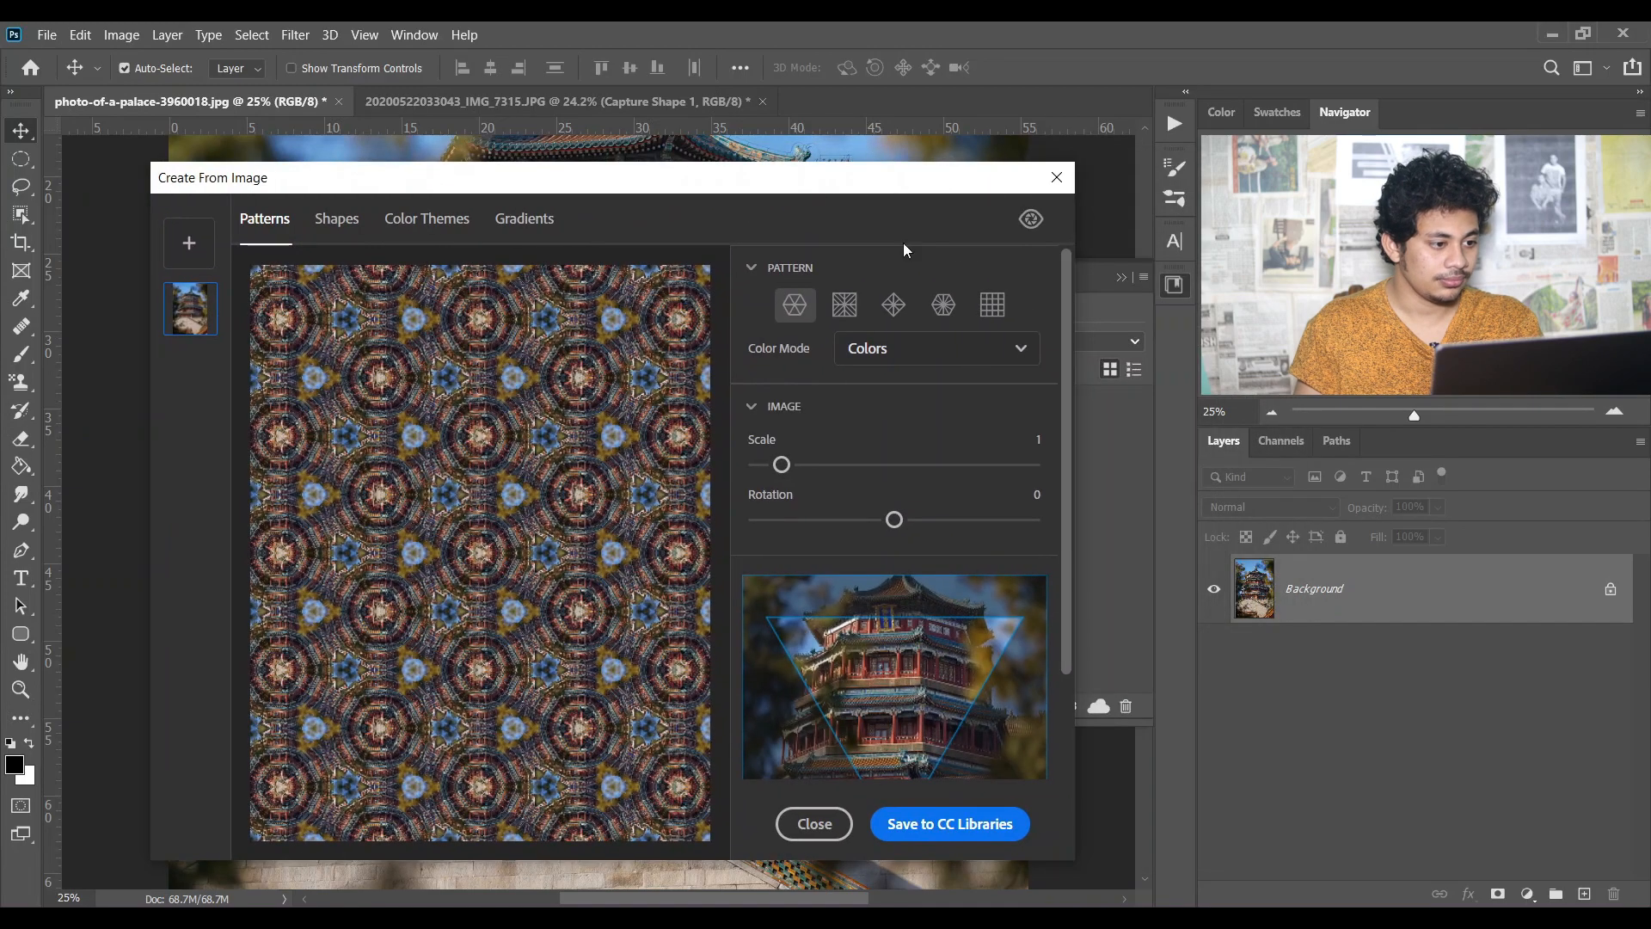
click(423, 222)
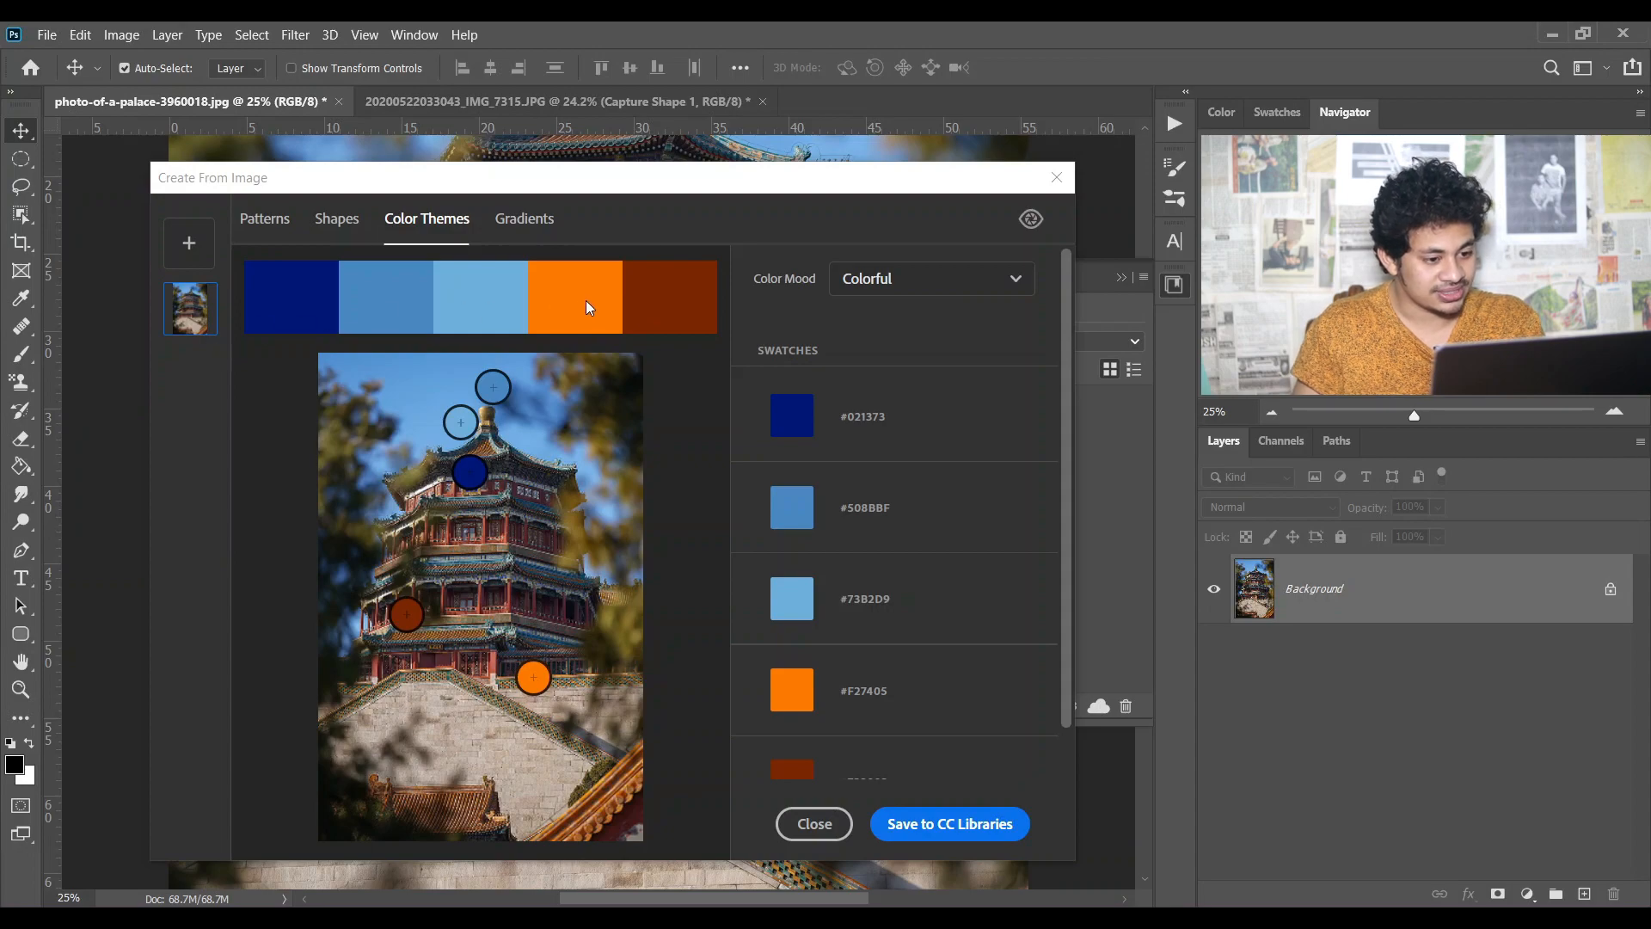
scroll(912, 671, down, 1)
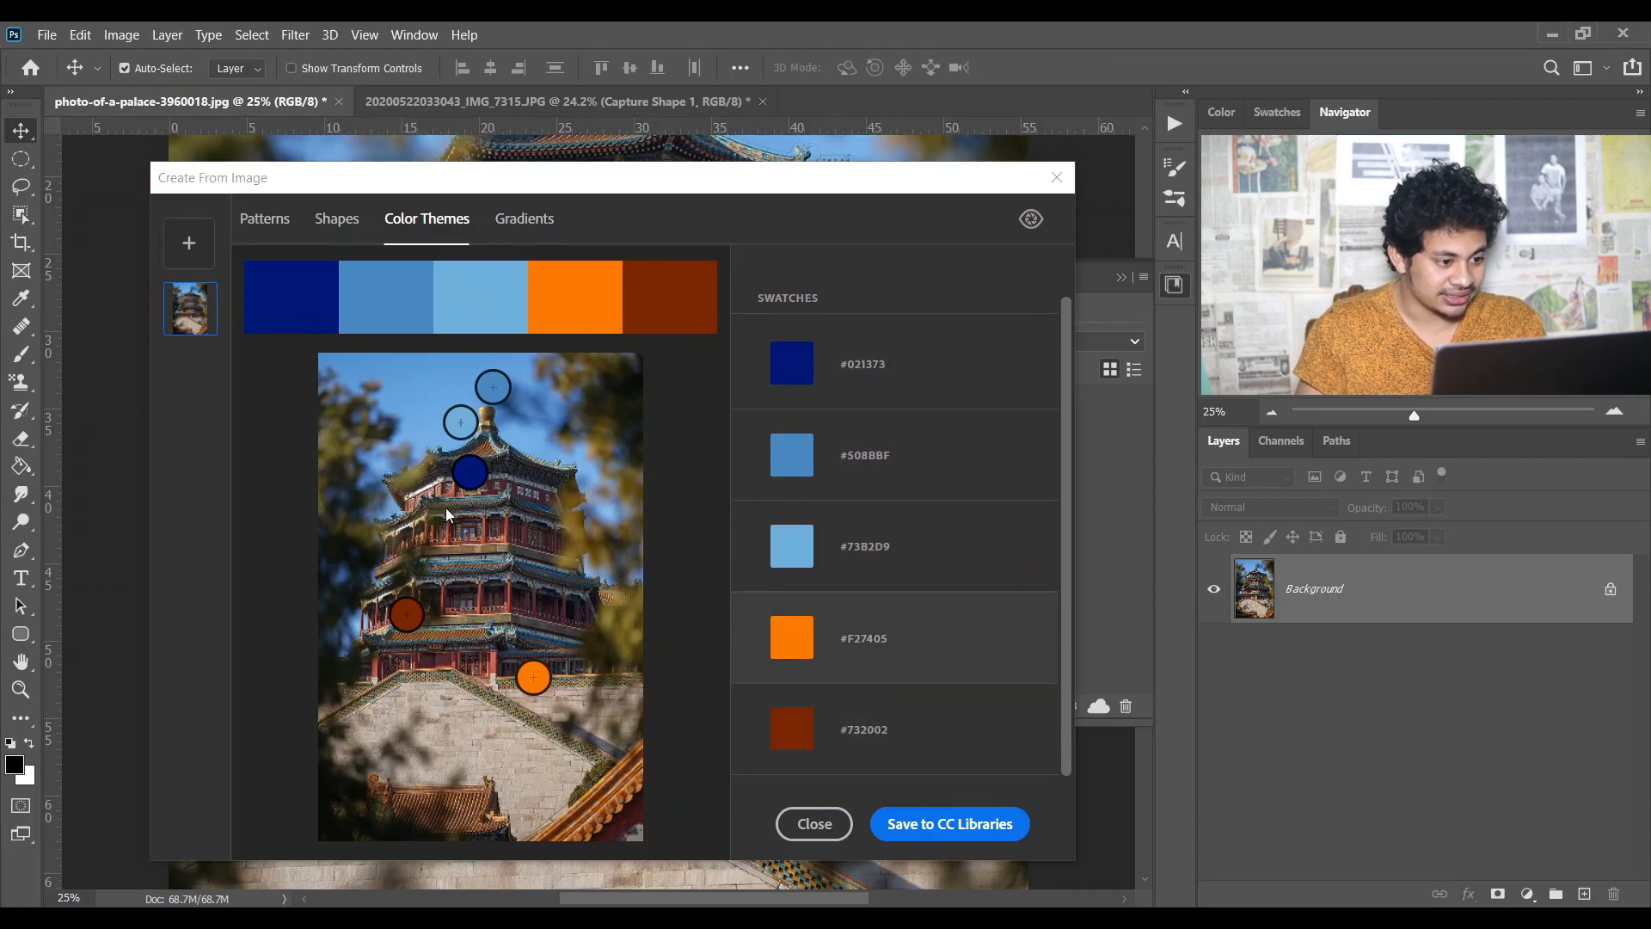
Move the three blue color samplers on the palace photo to pick #37434F, #67A5DB and #252416 for the theme.
drag(461, 423, 361, 424)
drag(484, 387, 429, 389)
drag(469, 472, 595, 392)
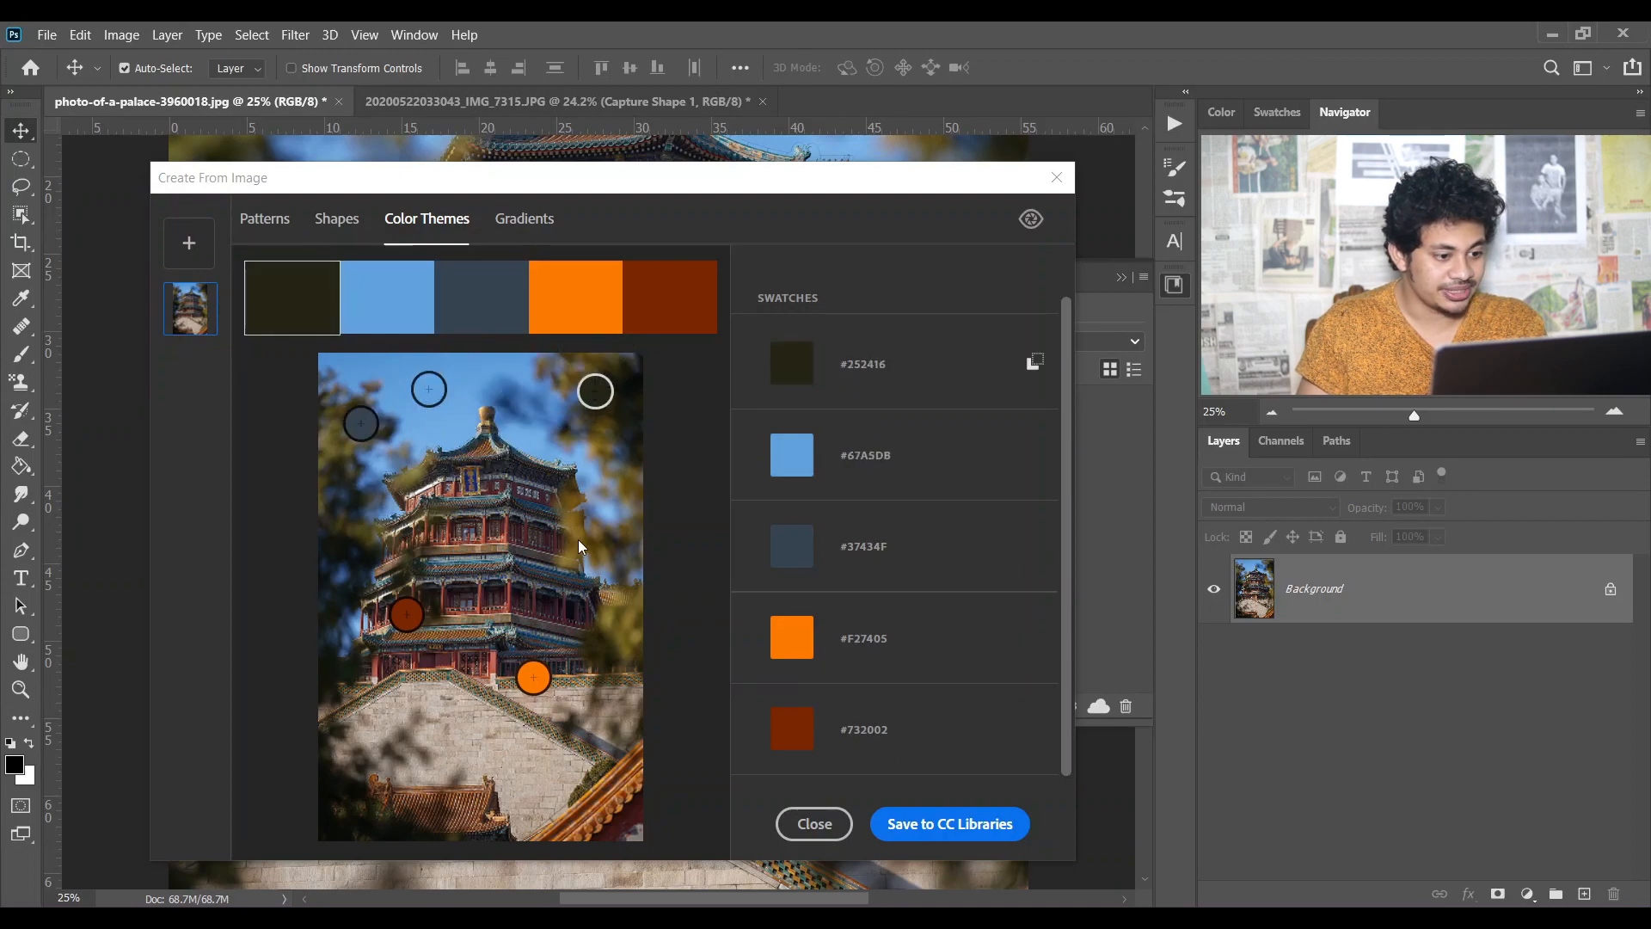
Reposition four color samplers on the palace photo to pick #7F6121, #706A4C, #5E95CF and #3F171F for the theme.
drag(544, 690, 583, 534)
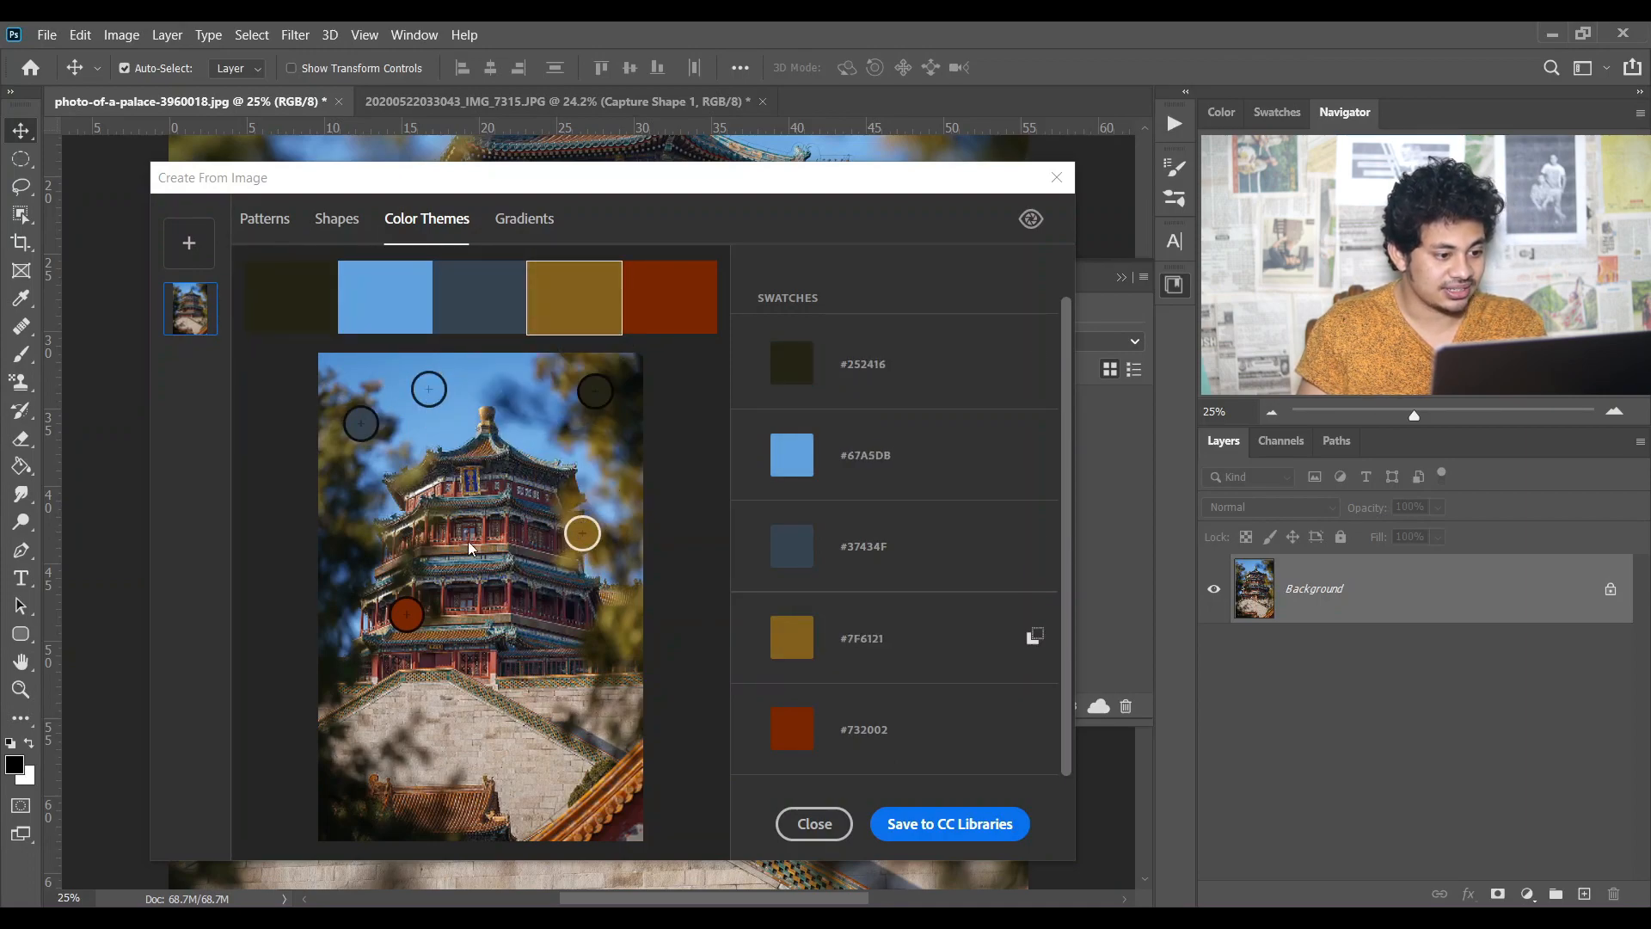
drag(408, 612, 516, 574)
drag(361, 423, 488, 387)
click(326, 314)
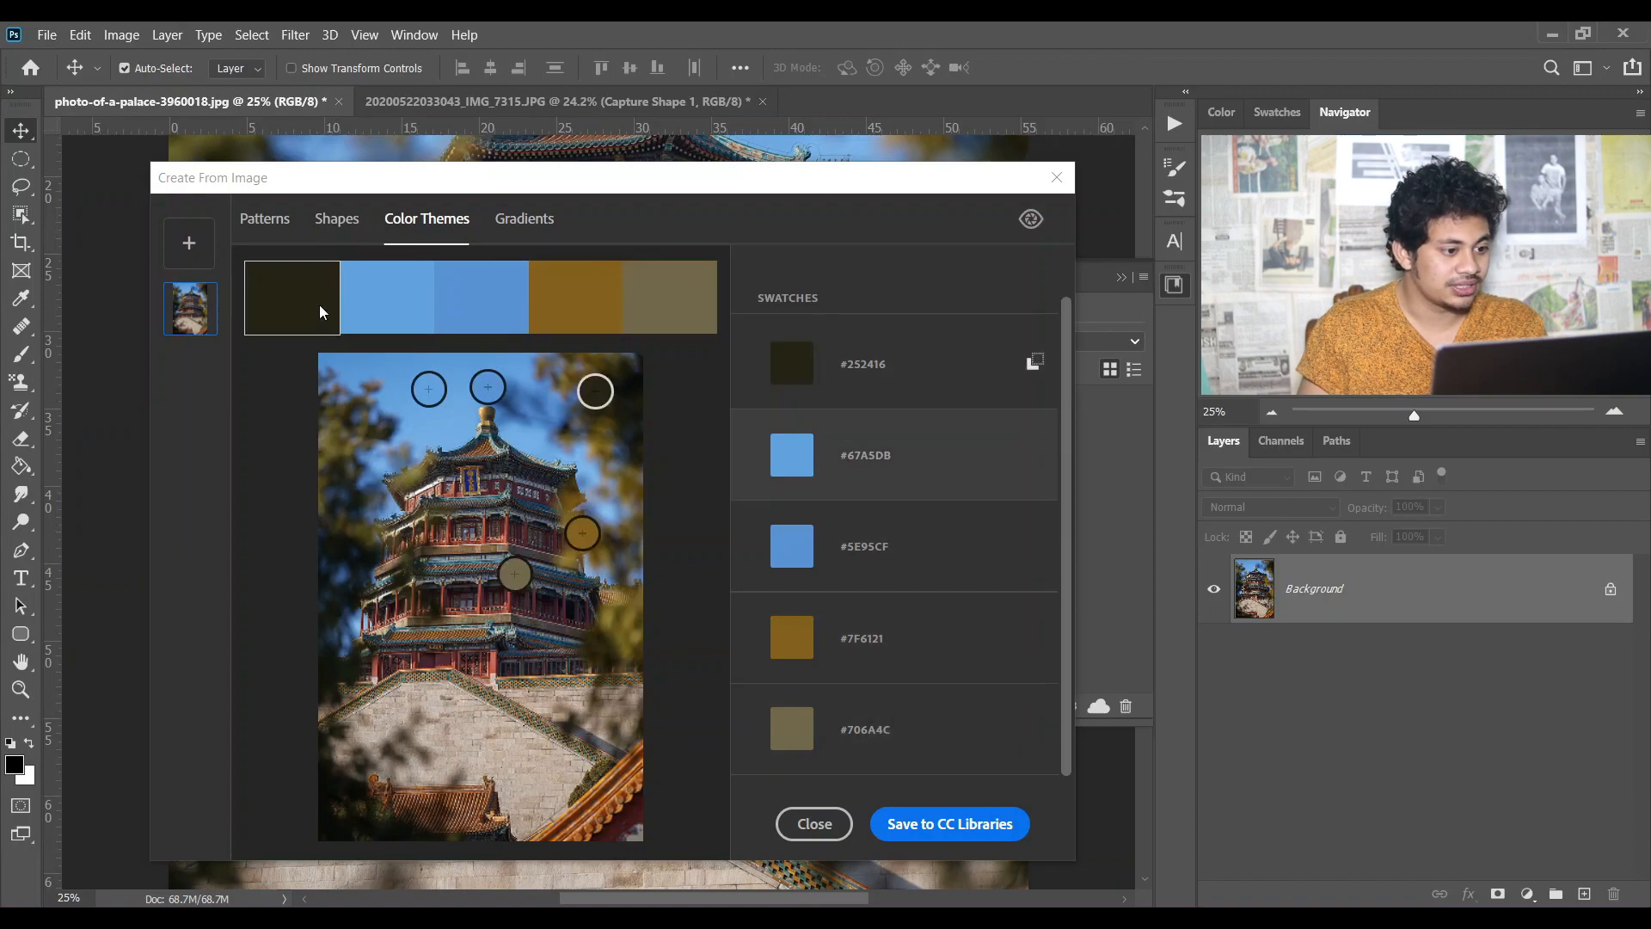
drag(580, 392, 488, 526)
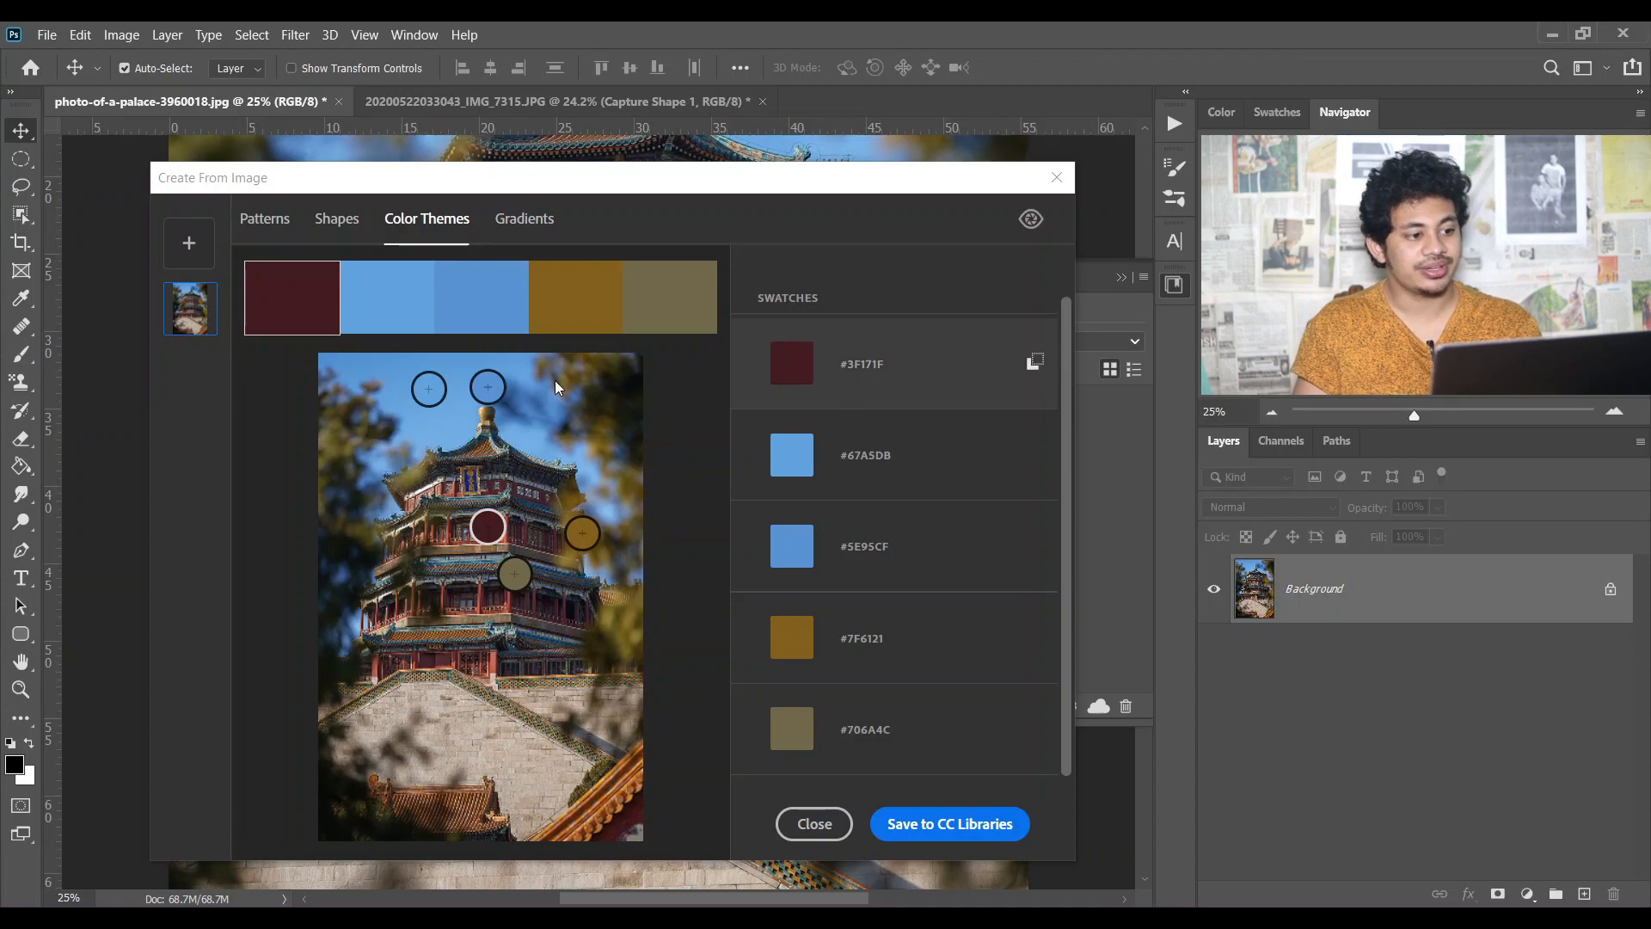
Save the five-color theme to CC Libraries and close Create From Image.
click(972, 841)
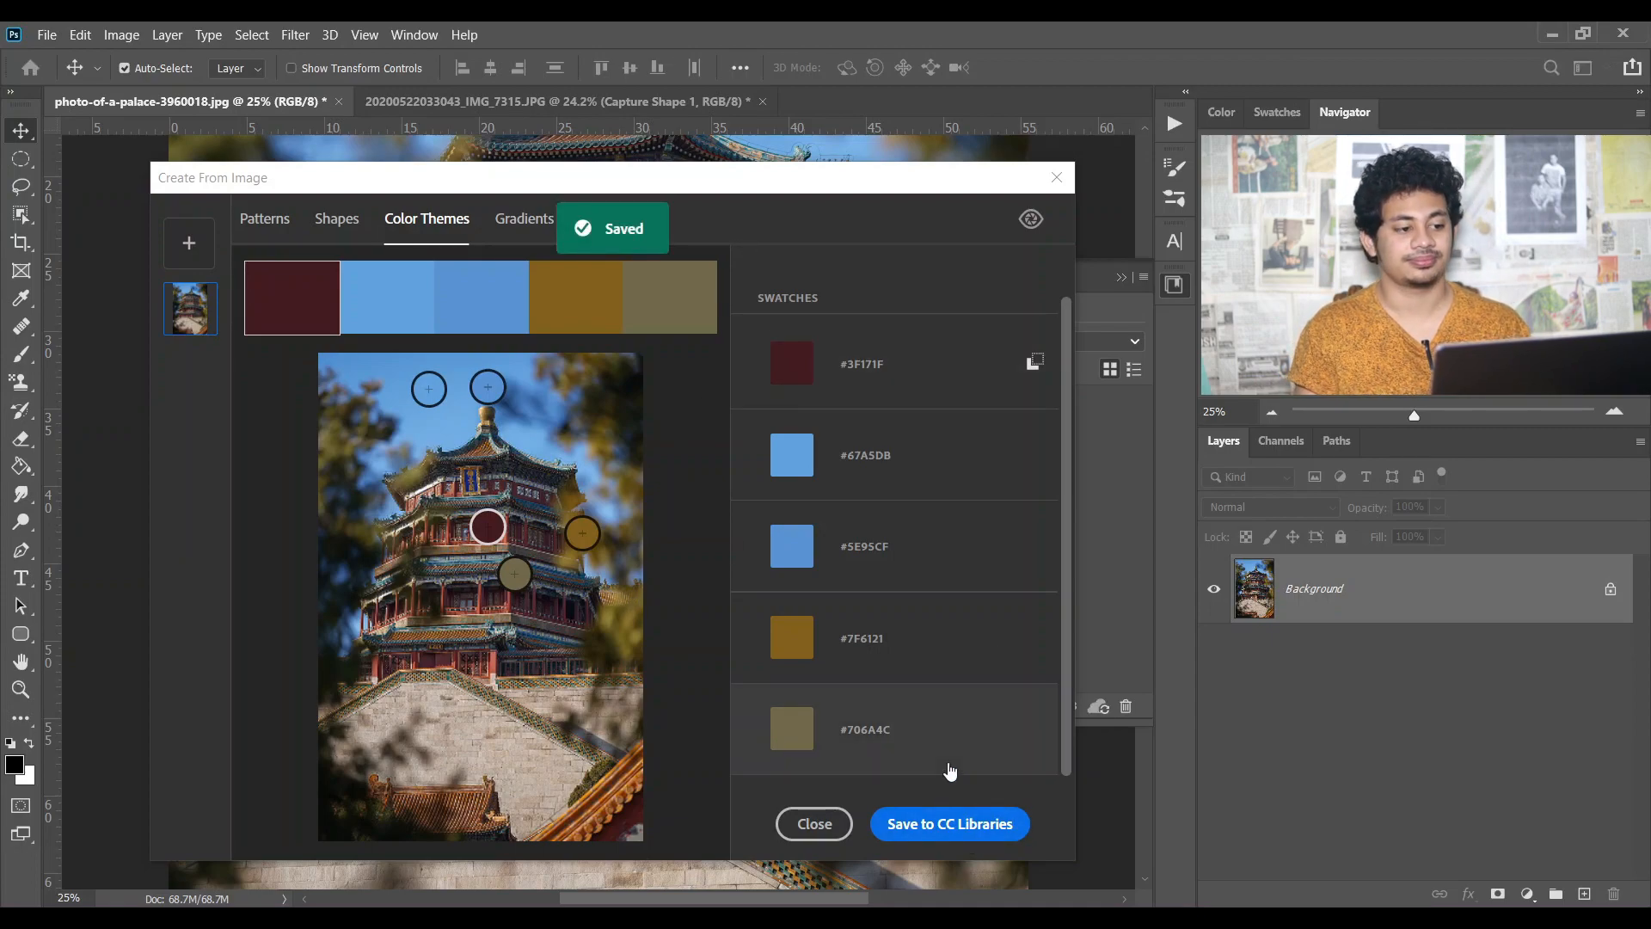
drag(943, 188, 529, 201)
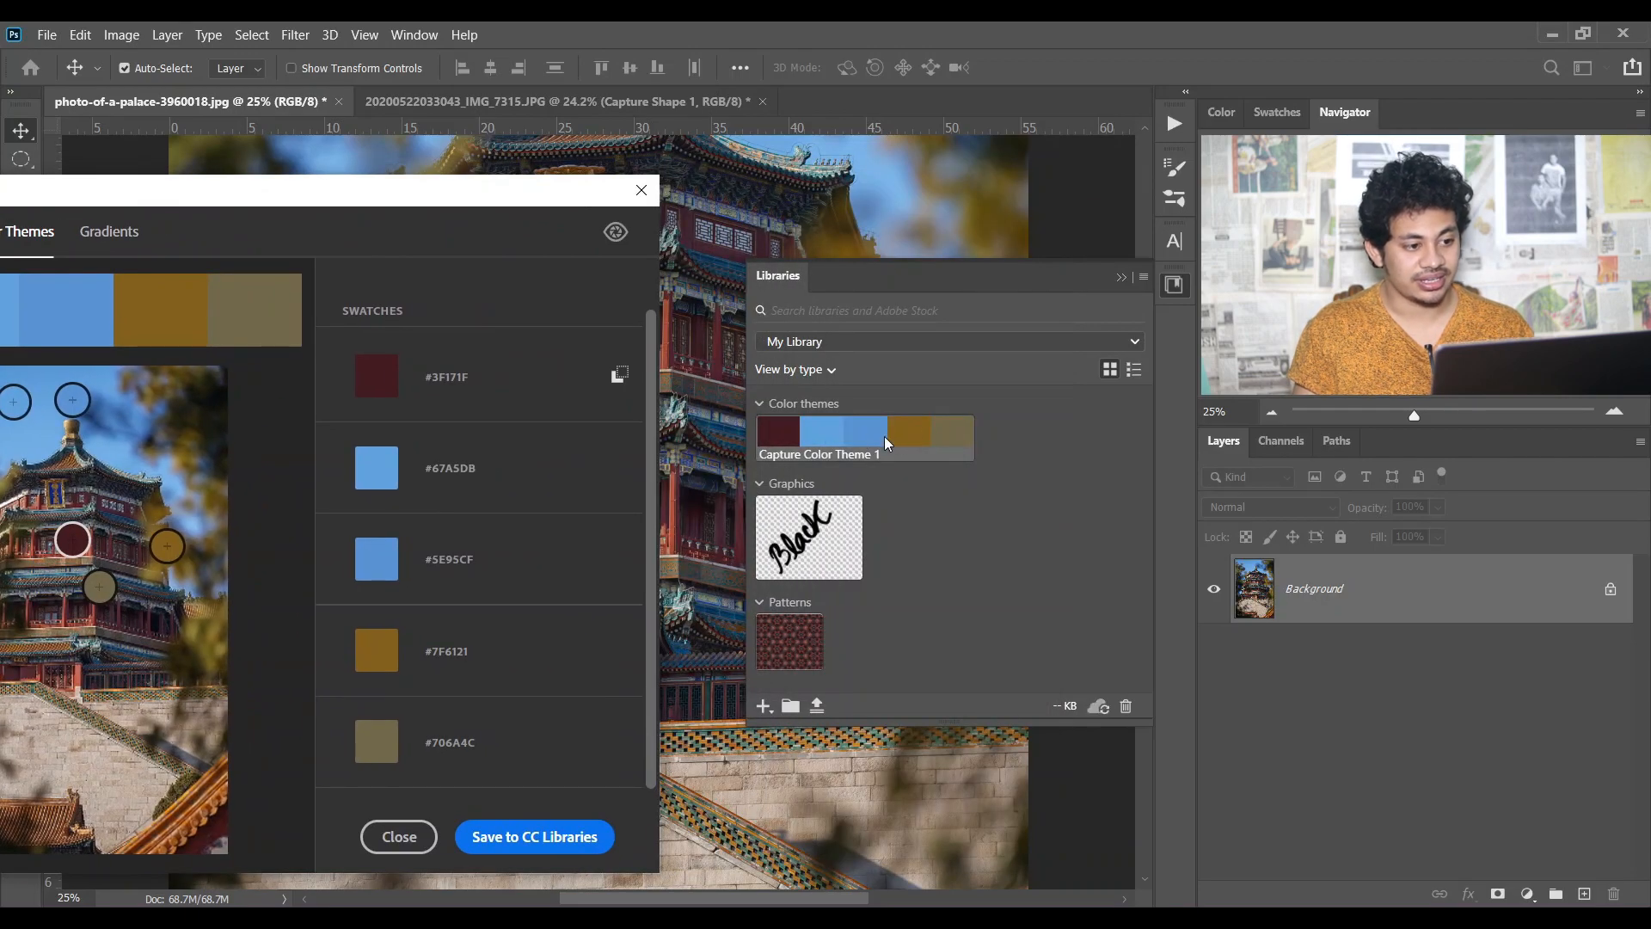
click(641, 191)
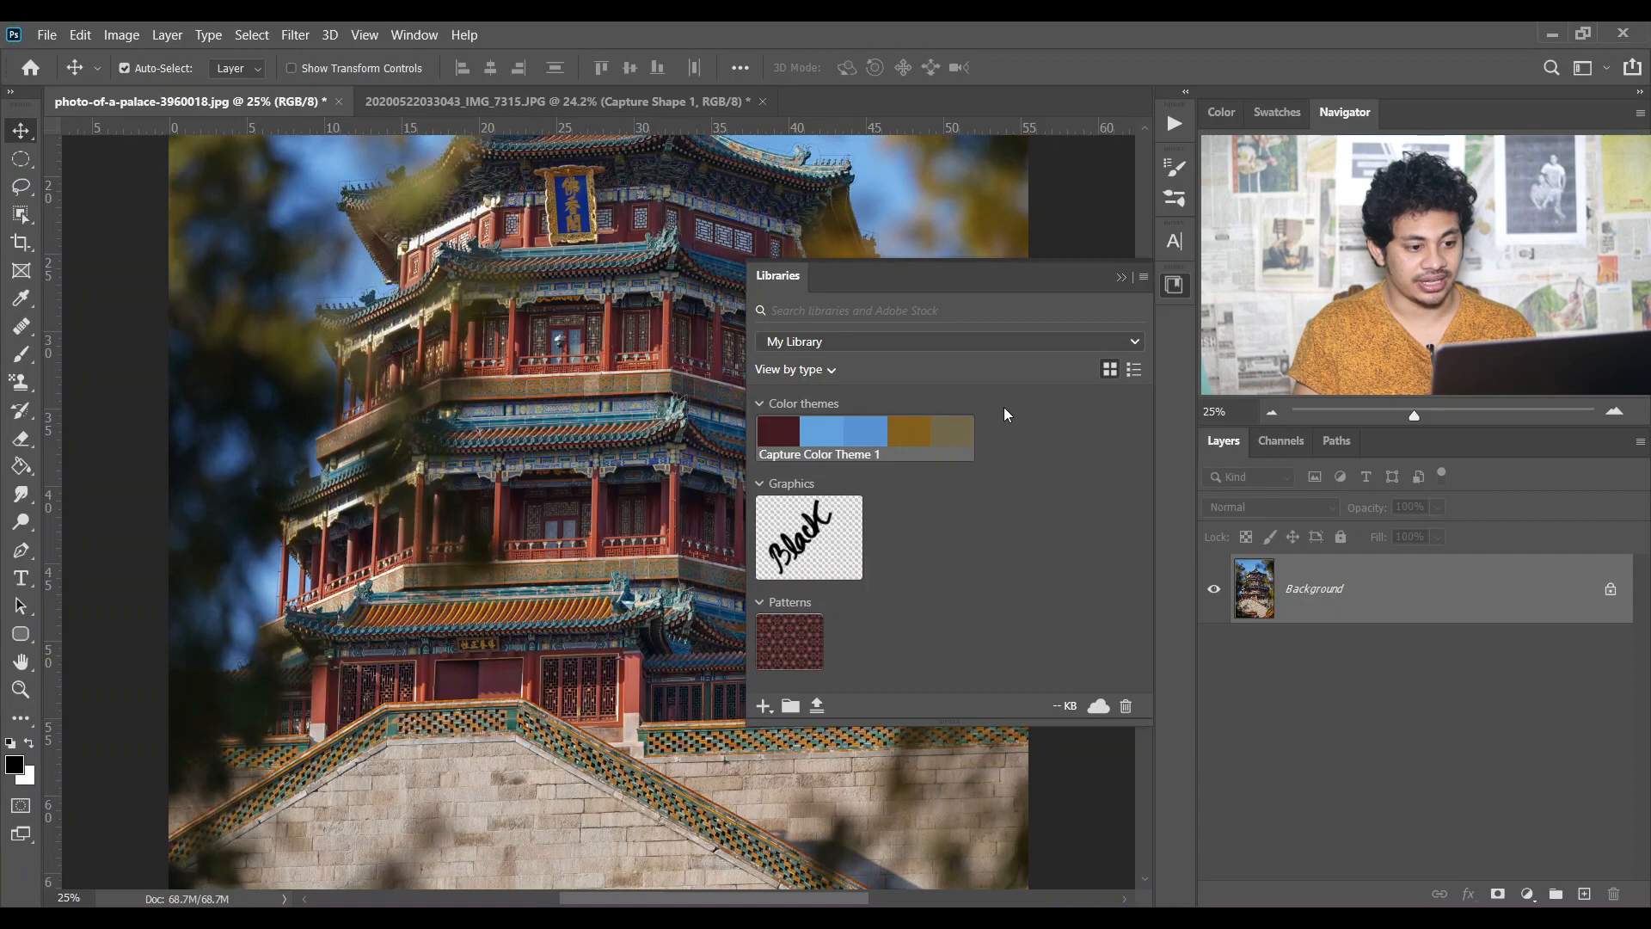
Try several colors of the captured theme as foreground color, ending on the darker blue #5E95CF.
click(780, 437)
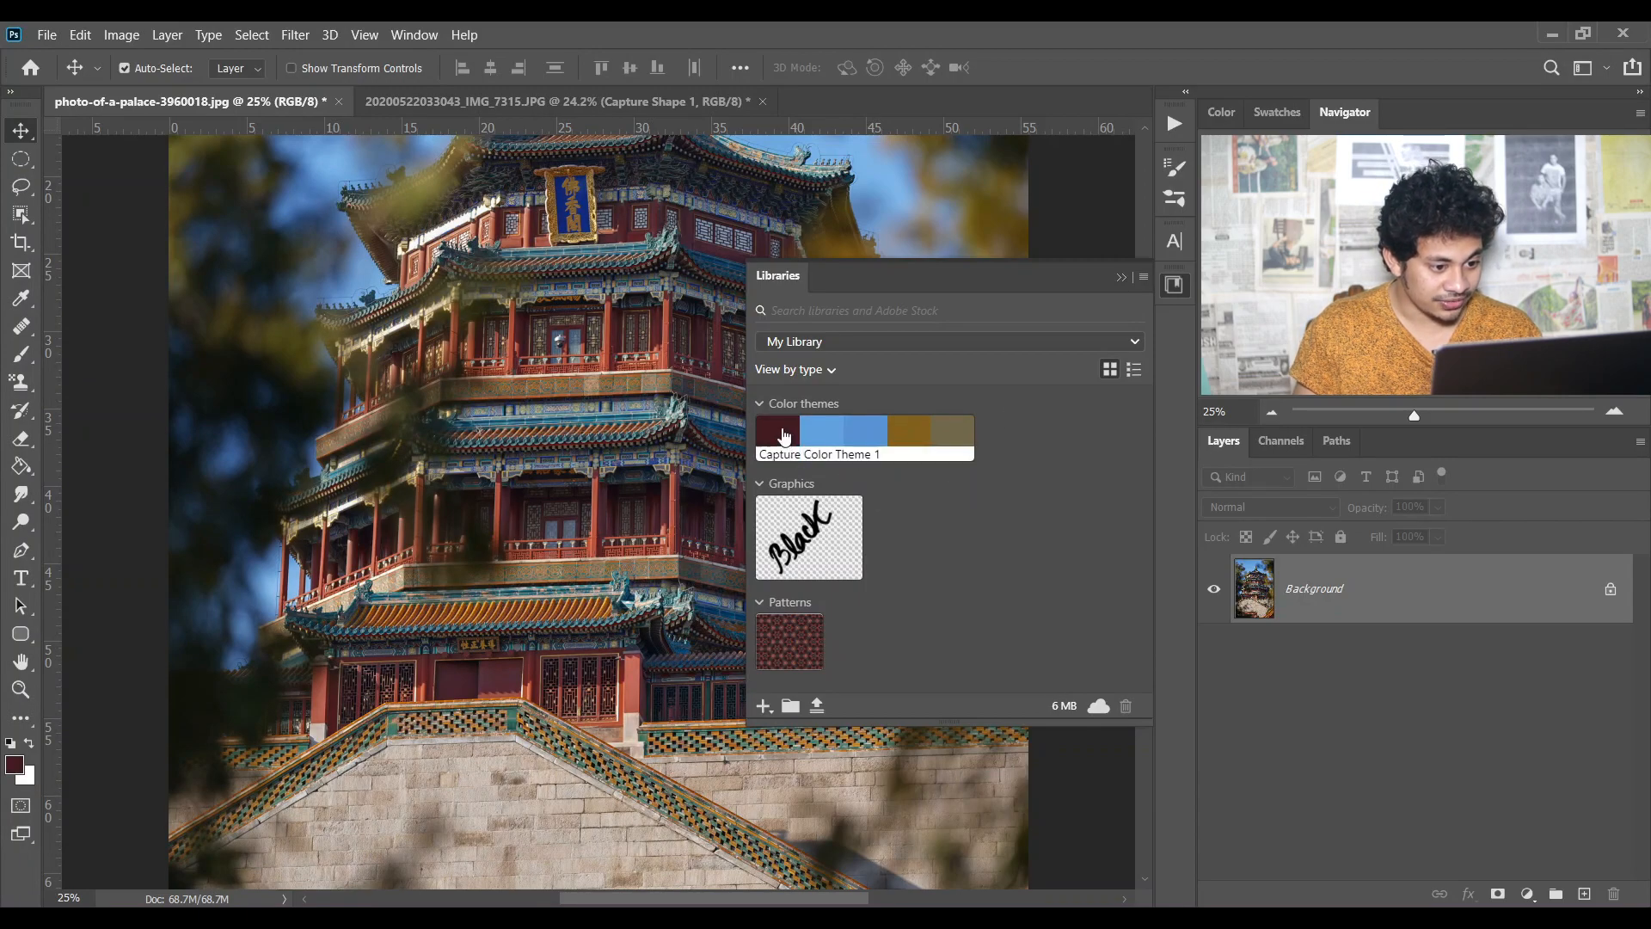
click(816, 438)
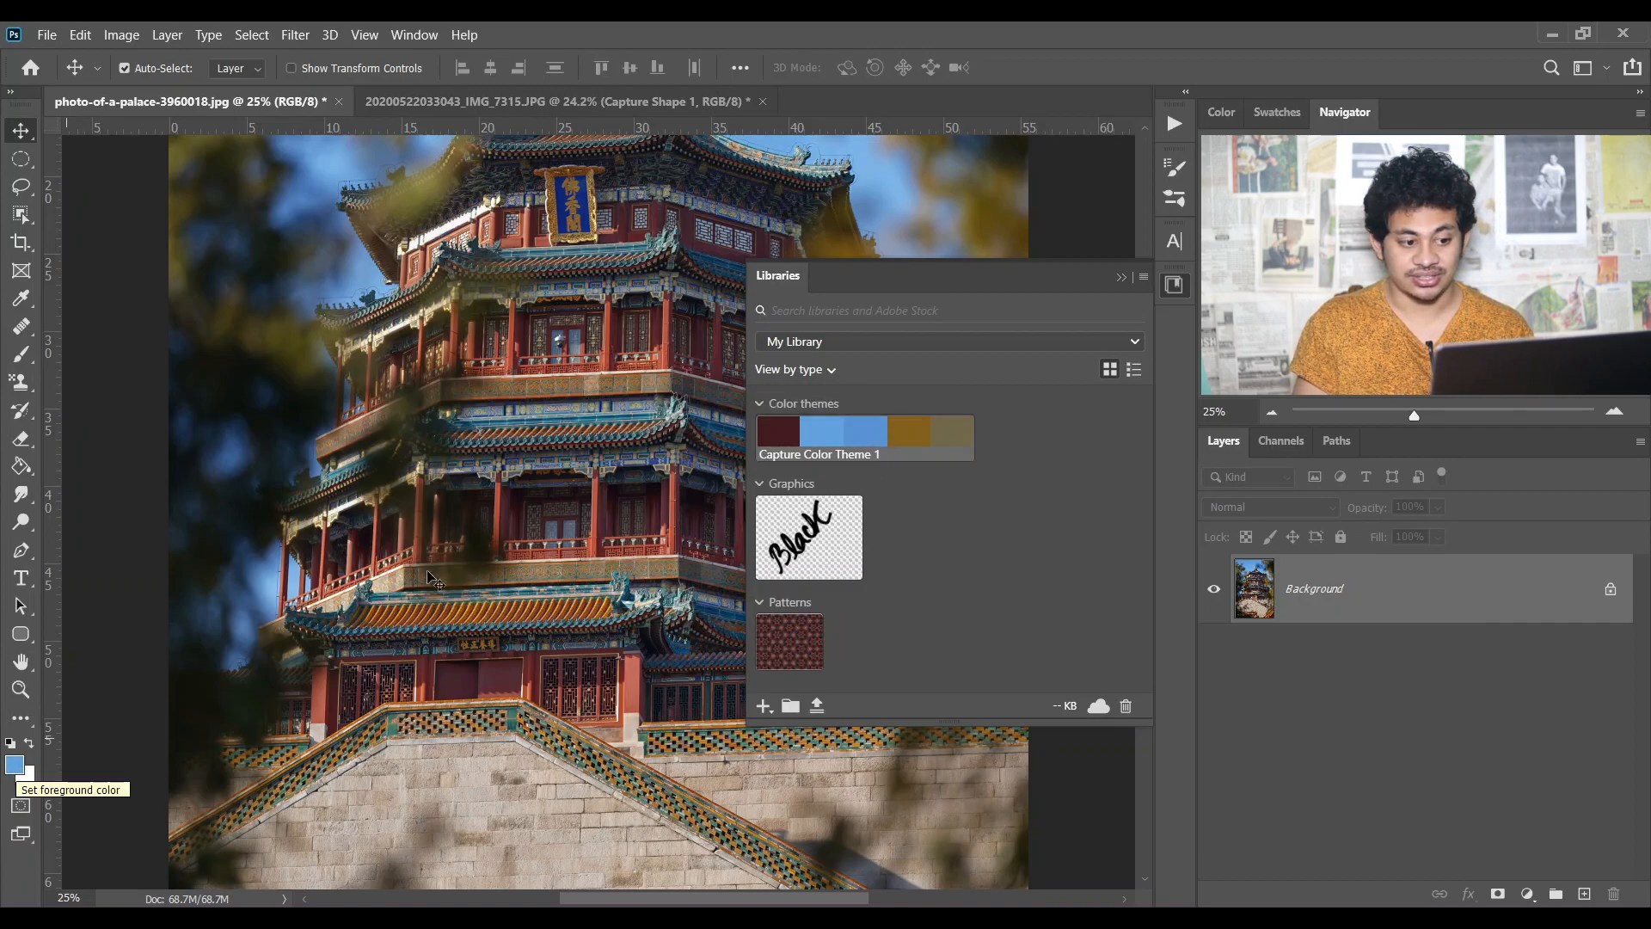
click(860, 437)
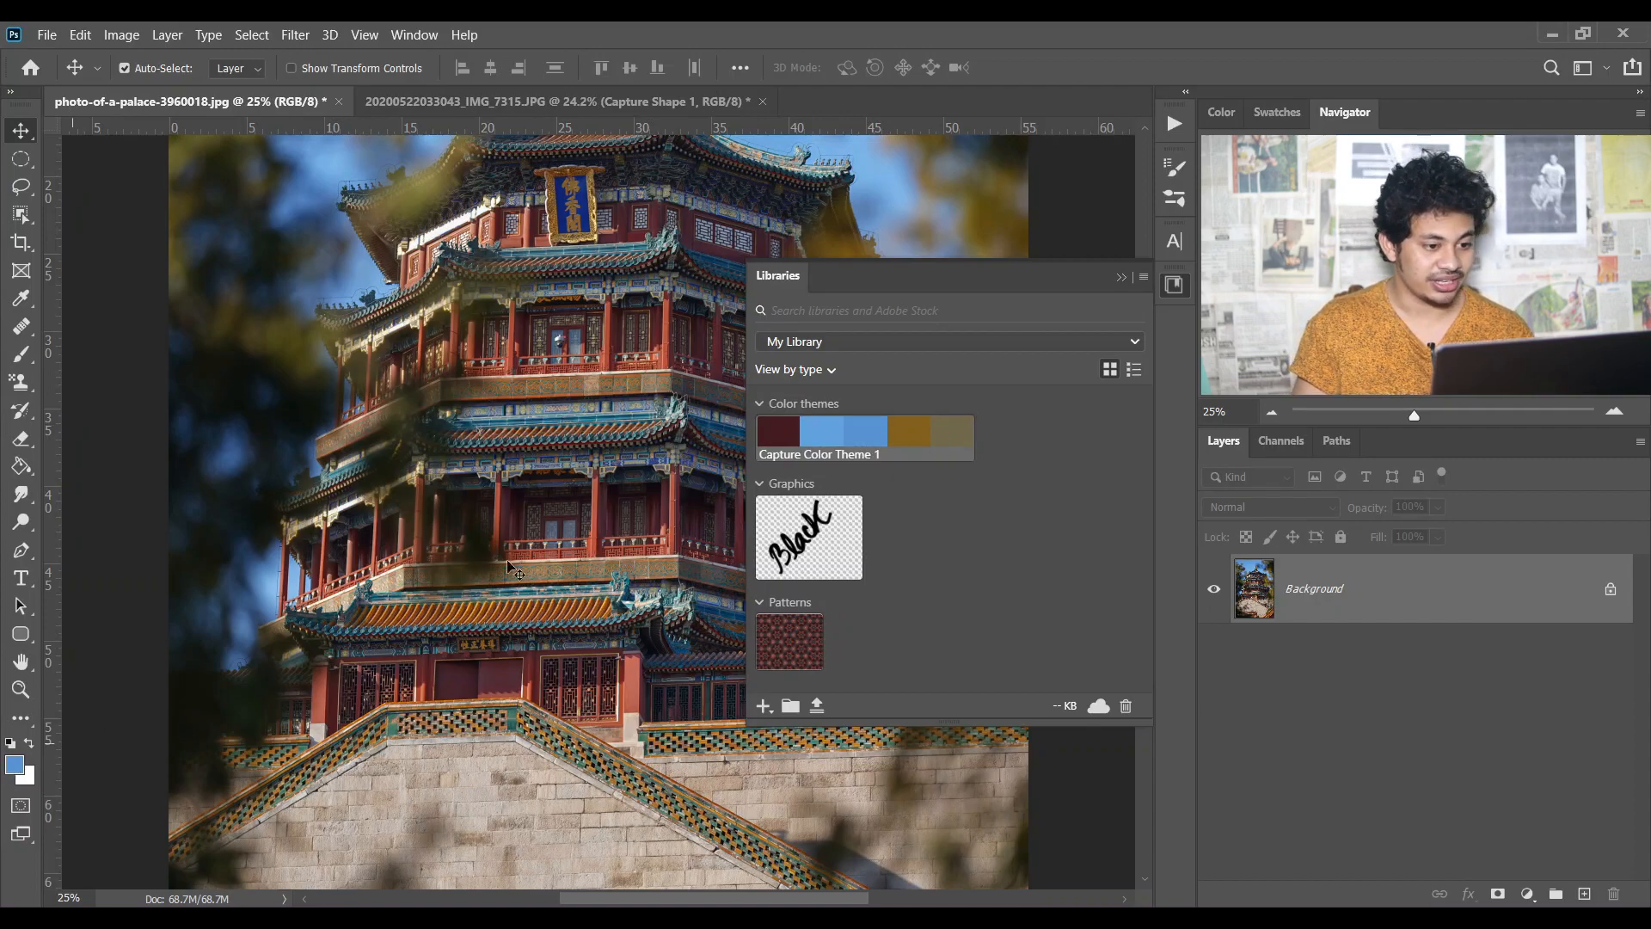
click(911, 434)
click(867, 437)
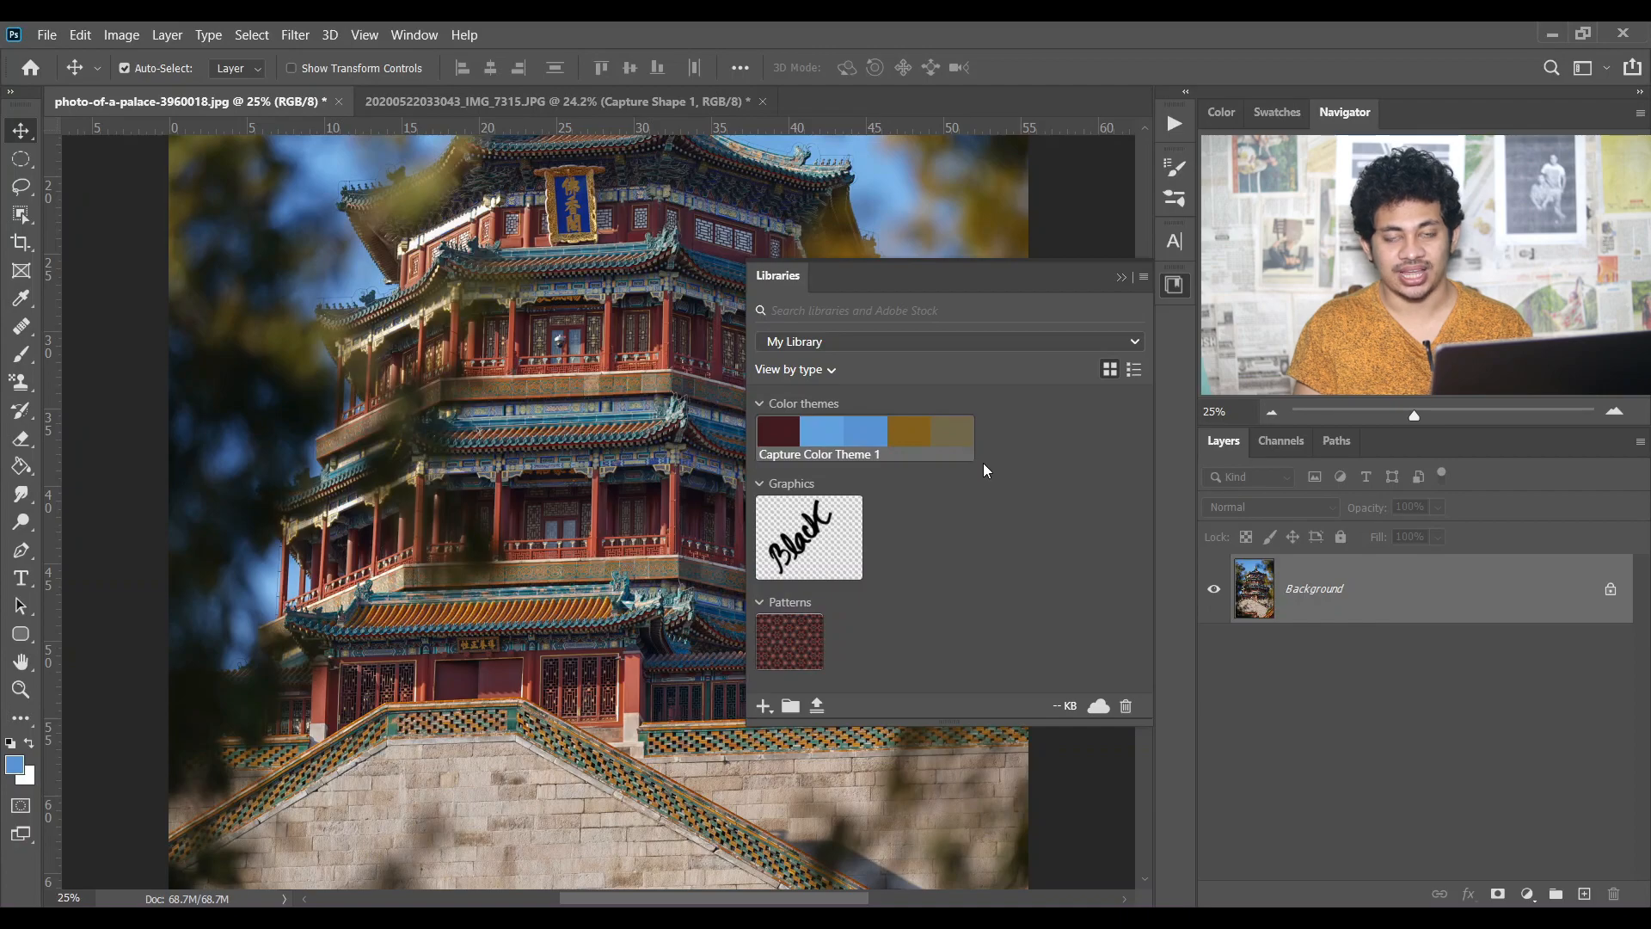
Open Create From Image for the palace photo's Gradients and set the gradient stops to 5 and finally to 2.
click(764, 705)
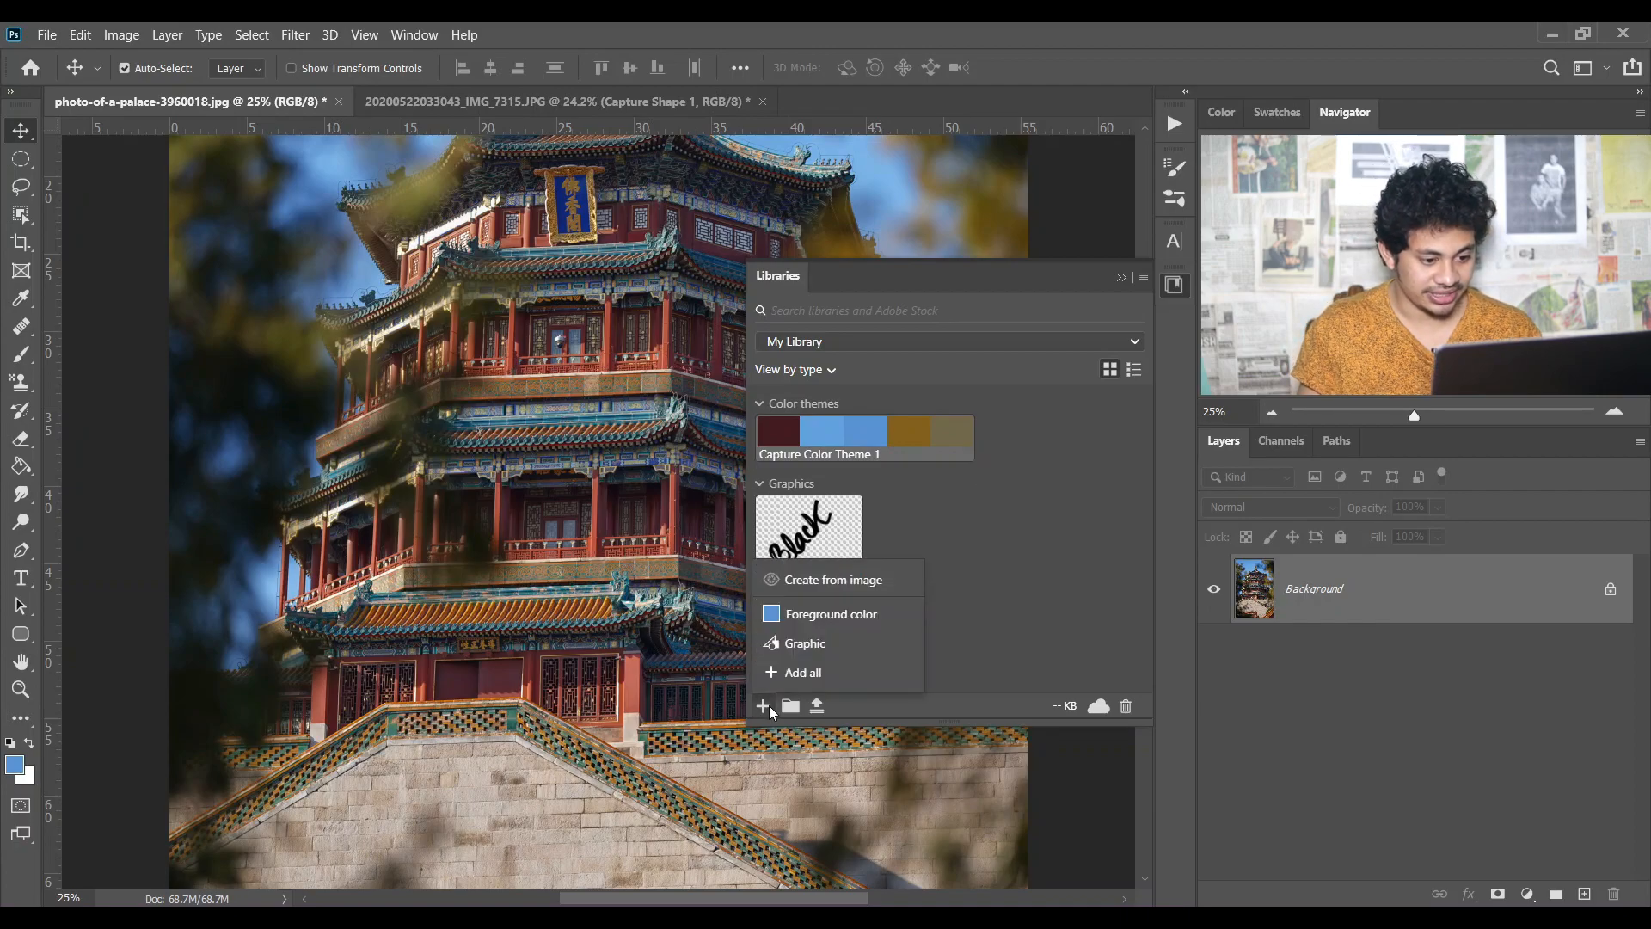
click(836, 586)
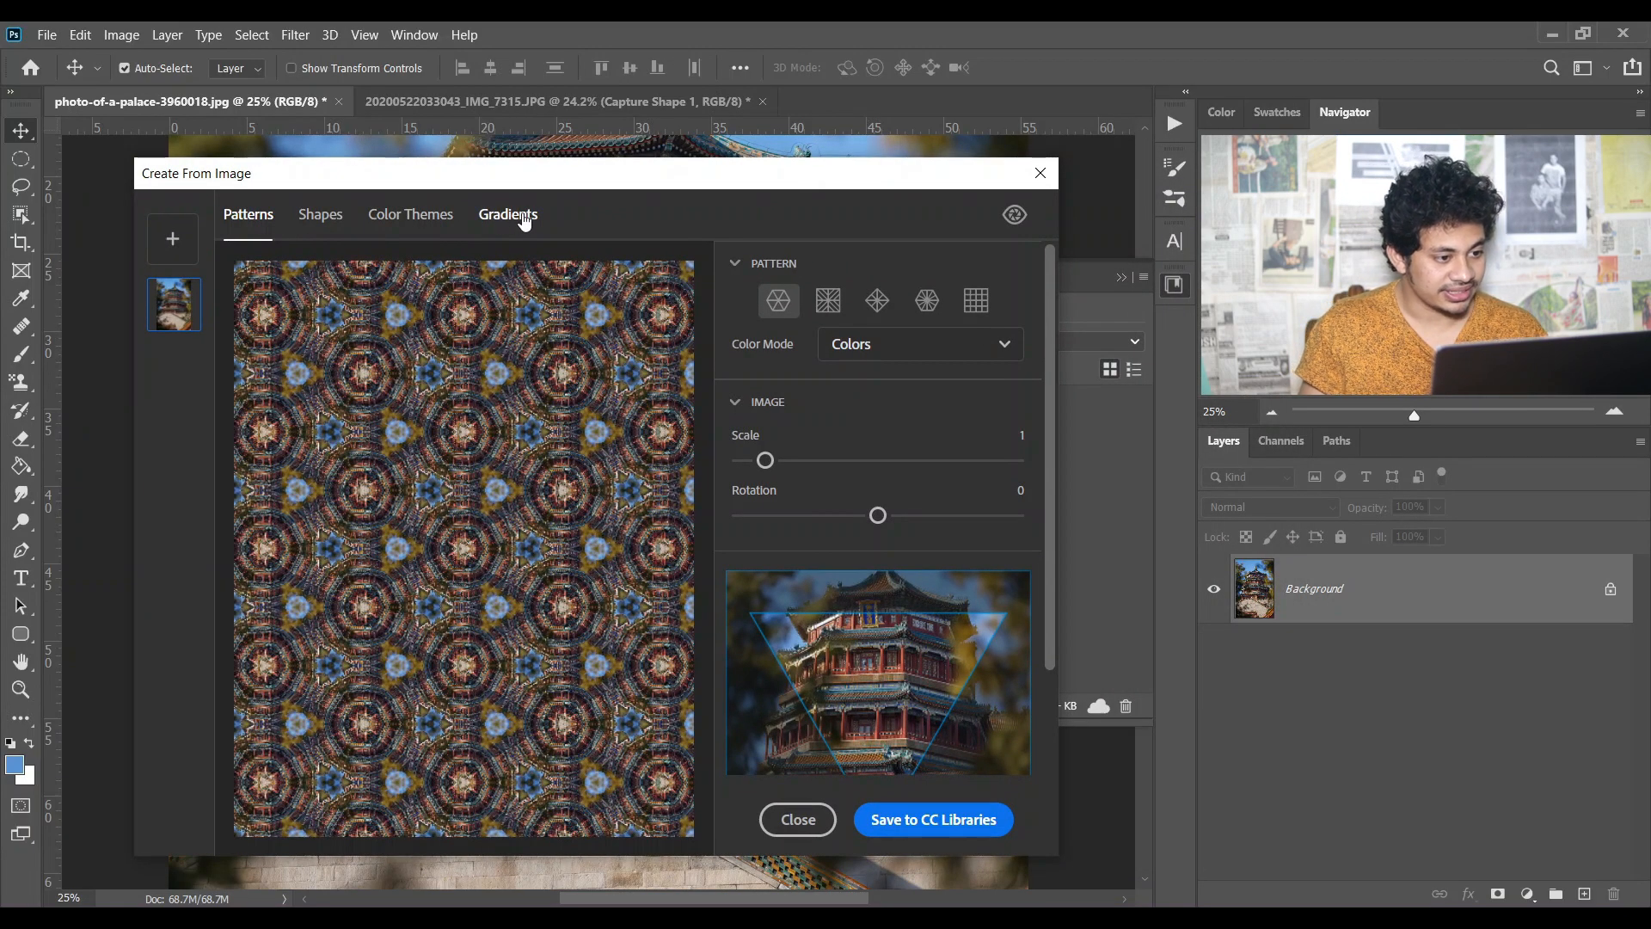
click(520, 219)
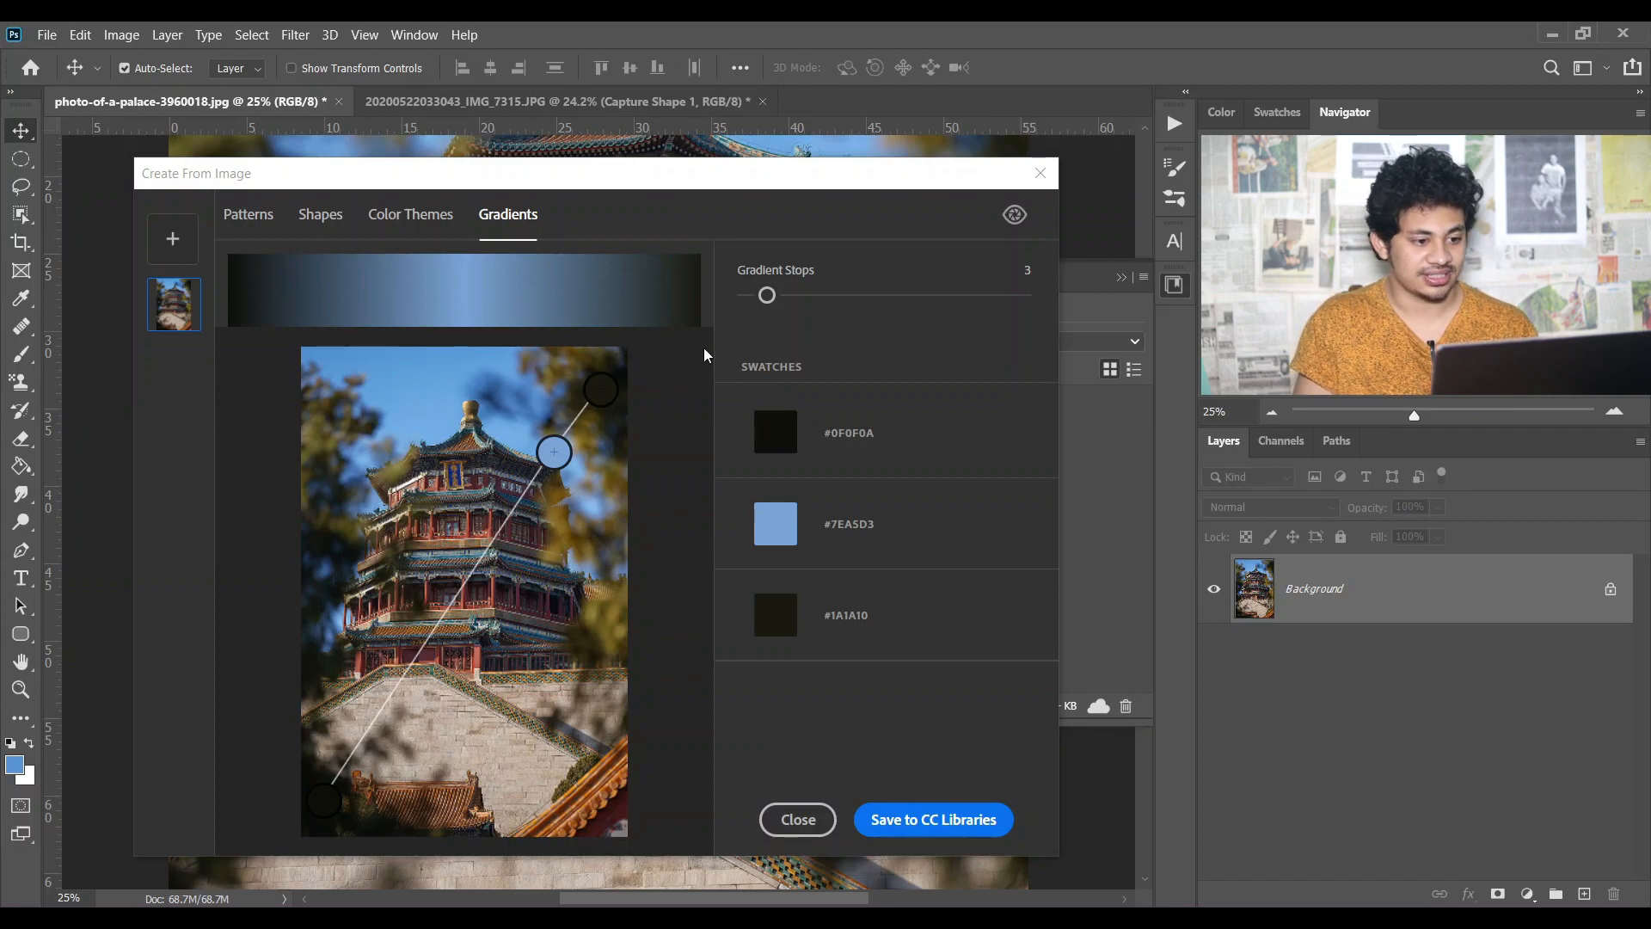
drag(767, 295, 810, 295)
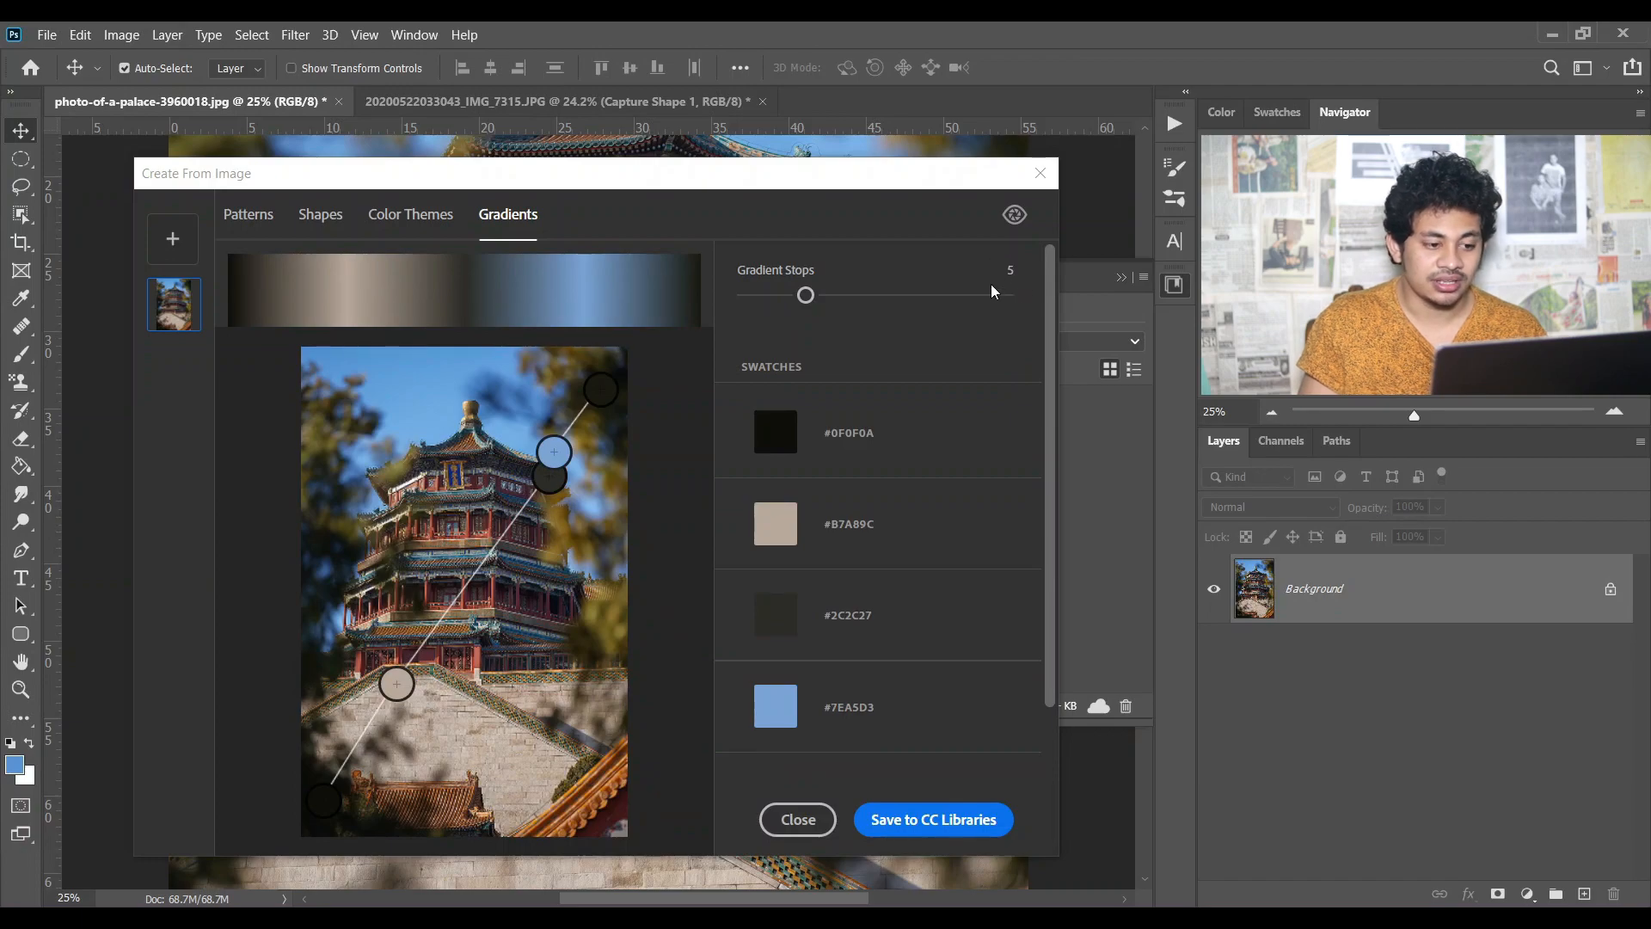
drag(806, 295, 747, 295)
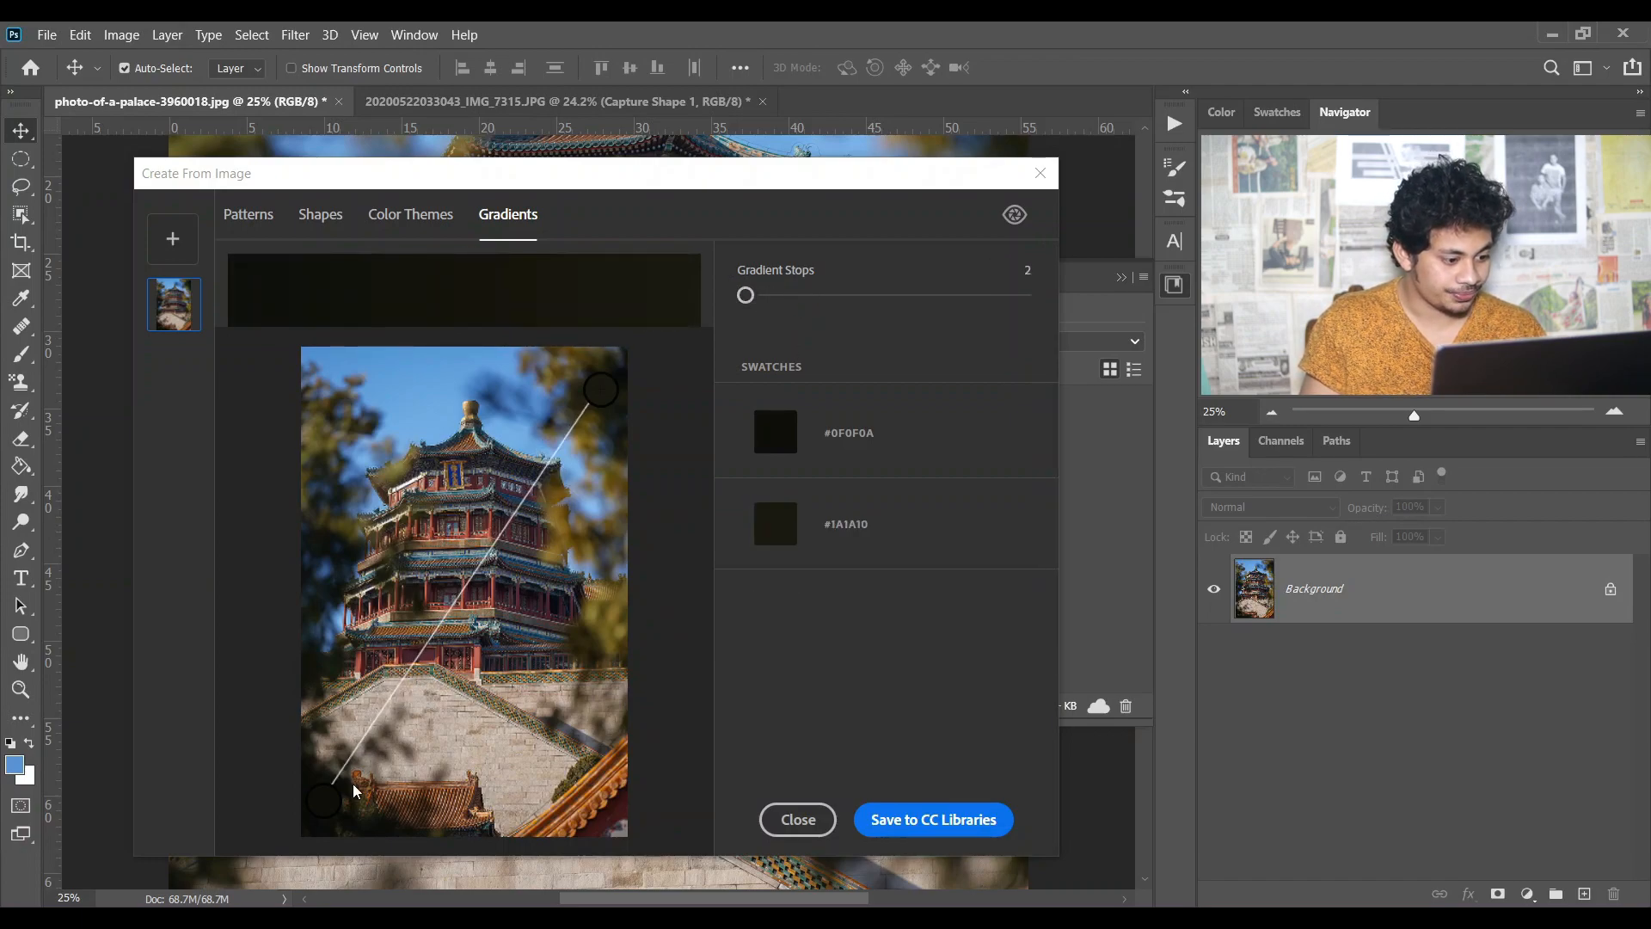
Move the gradient's endpoints to pick #67A3D9 from the sky and #E3A084 from the wall, and save the two-stop gradient to CC Libraries.
mouse_move(326, 800)
mouse_down()
mouse_move(430, 516)
mouse_move(417, 402)
mouse_up()
drag(601, 390, 464, 731)
drag(417, 403, 393, 384)
mouse_move(464, 731)
mouse_down()
mouse_move(446, 675)
mouse_move(458, 708)
mouse_up()
click(810, 296)
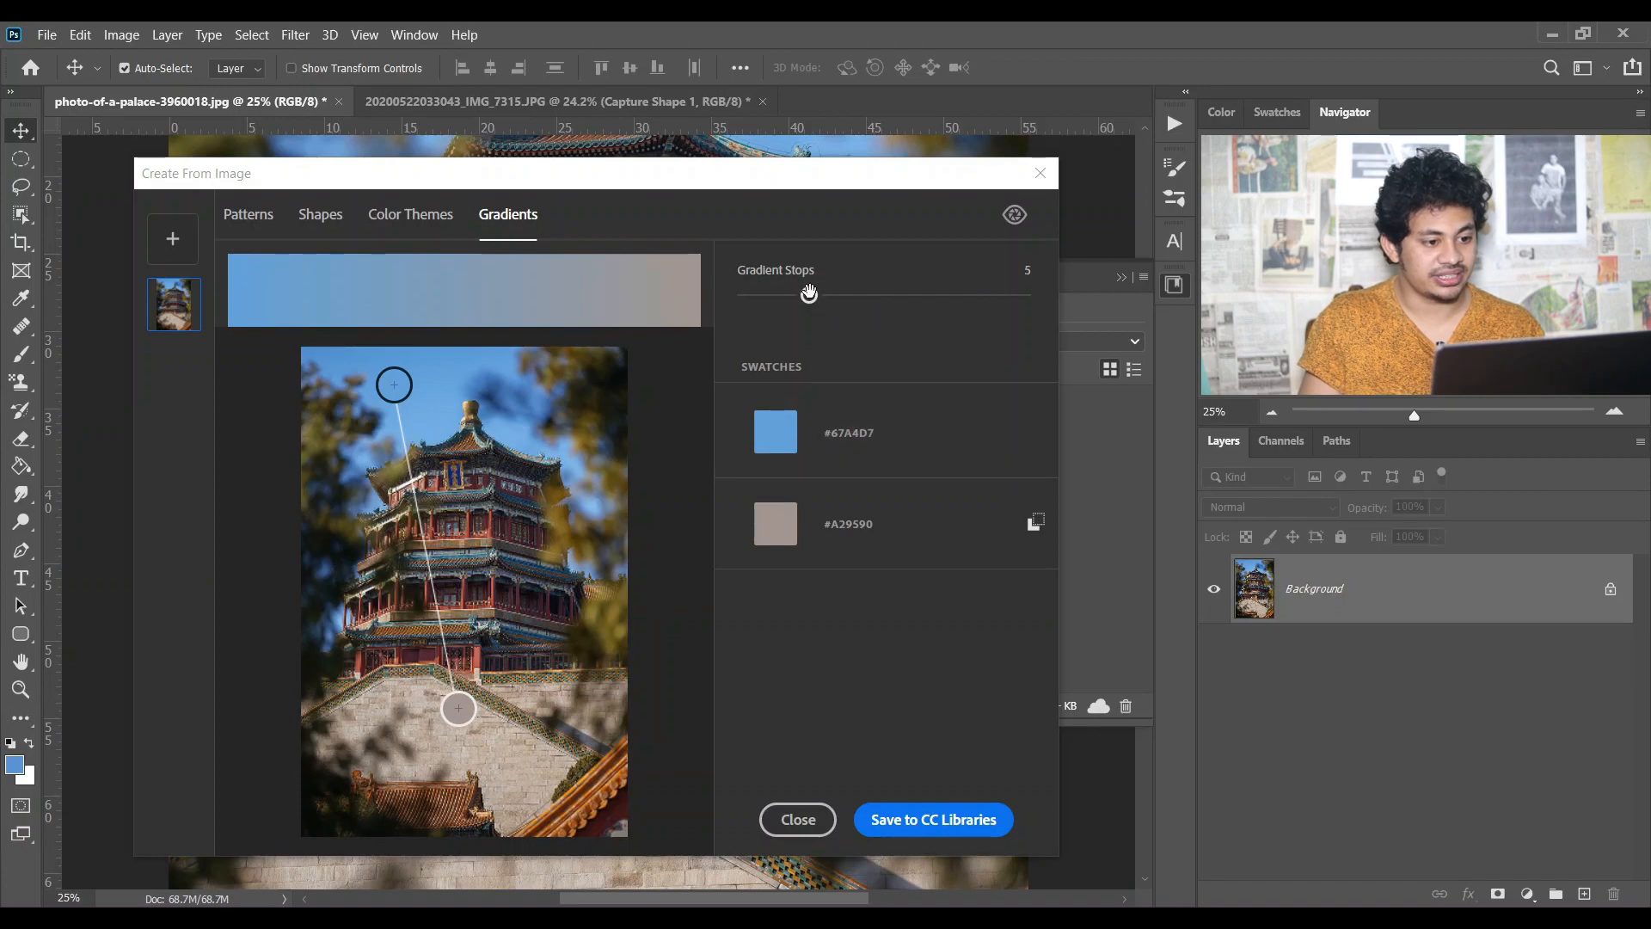
drag(781, 299, 746, 297)
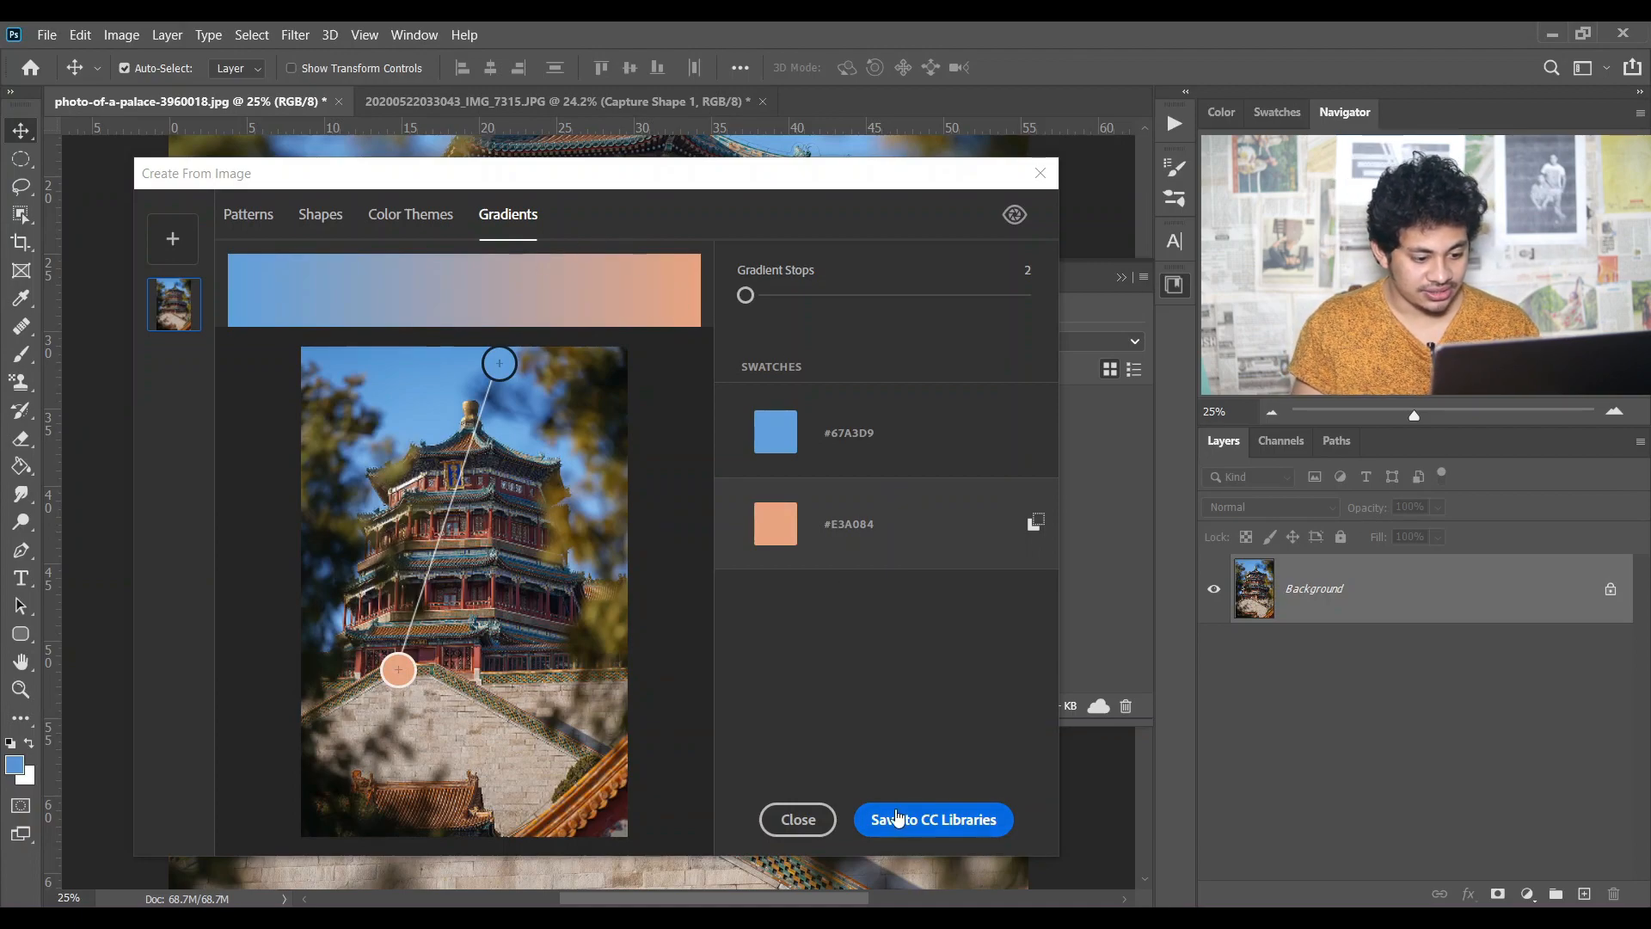
click(957, 826)
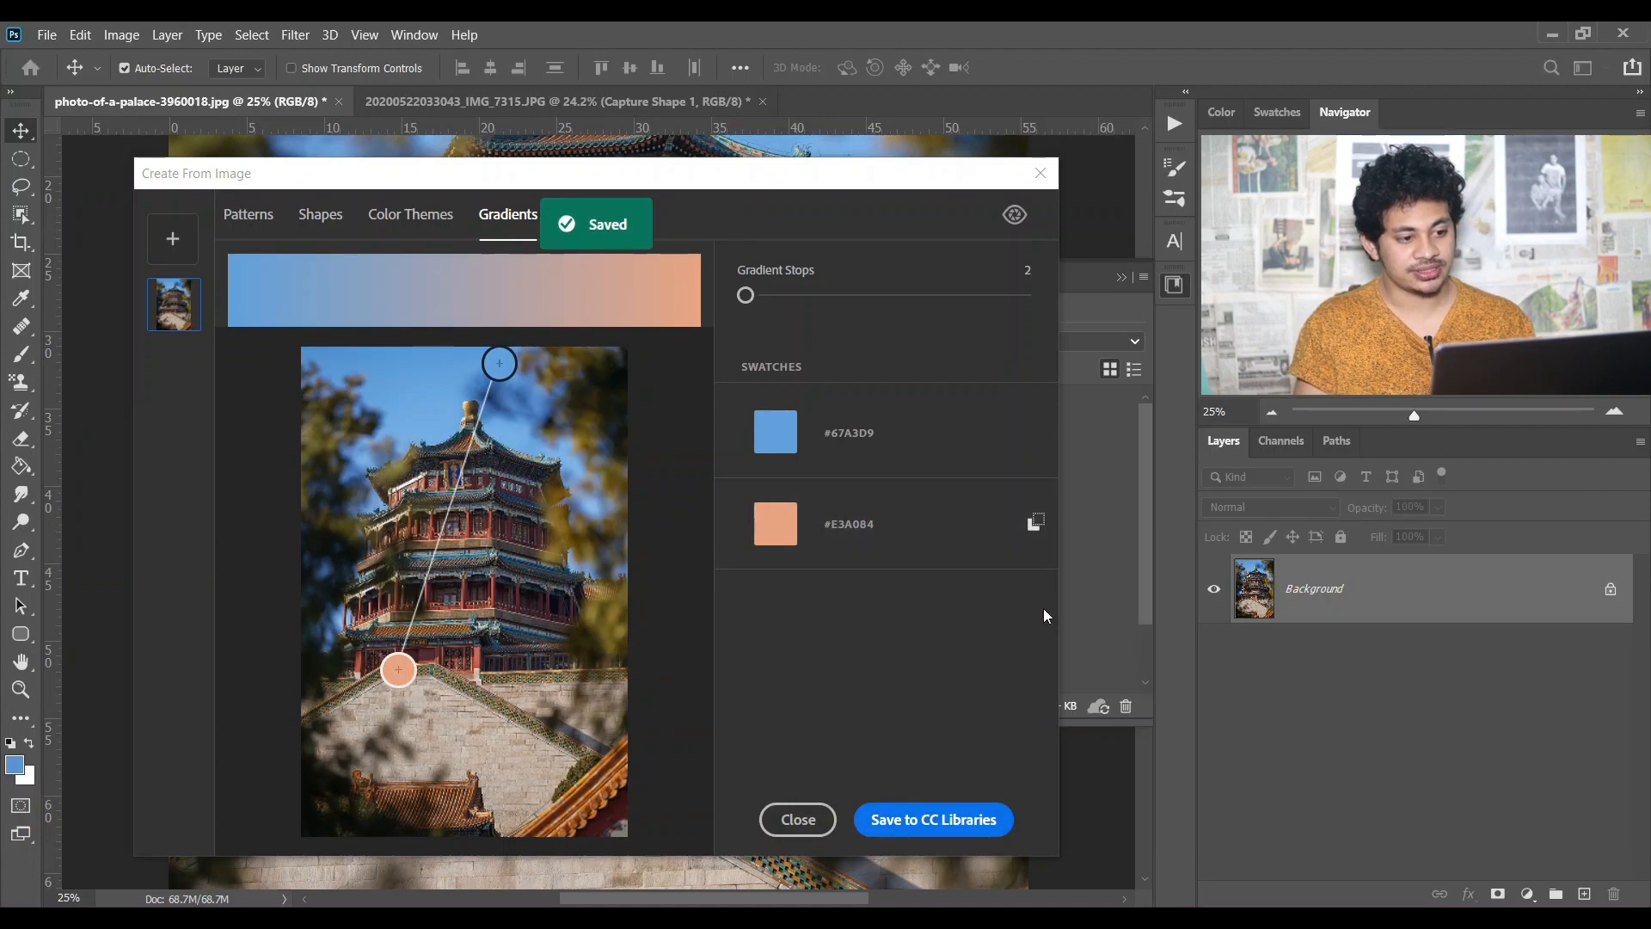
click(1040, 173)
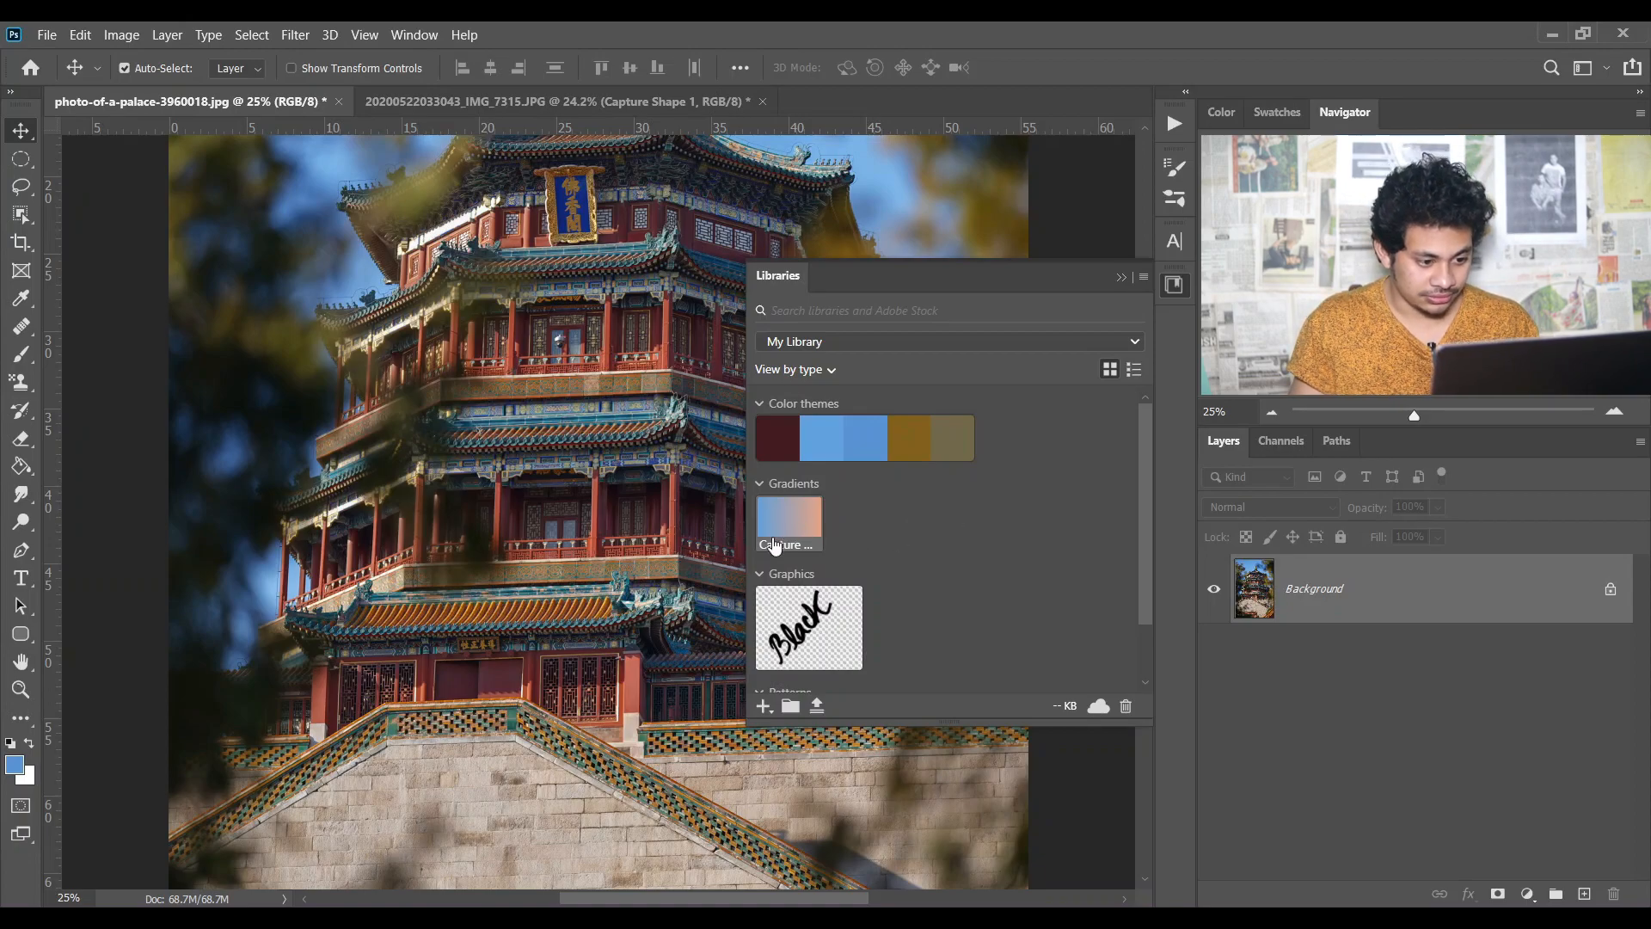
Create a gradient preset named Photo from the captured gradient and collapse the Libraries panel.
right_click(801, 522)
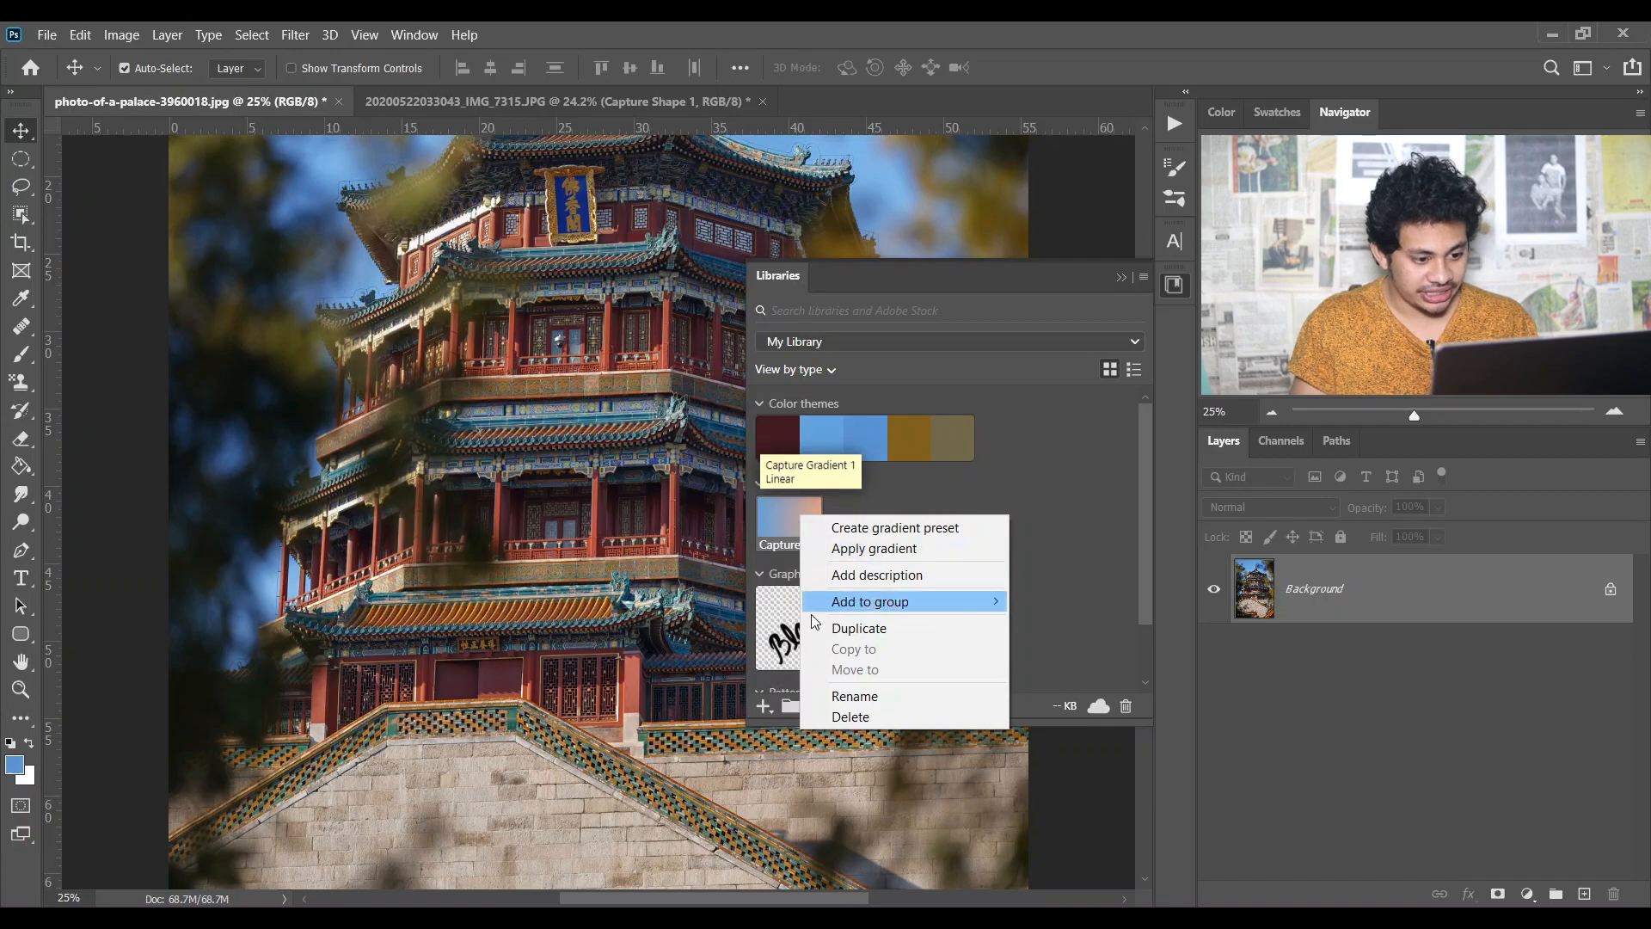
click(912, 528)
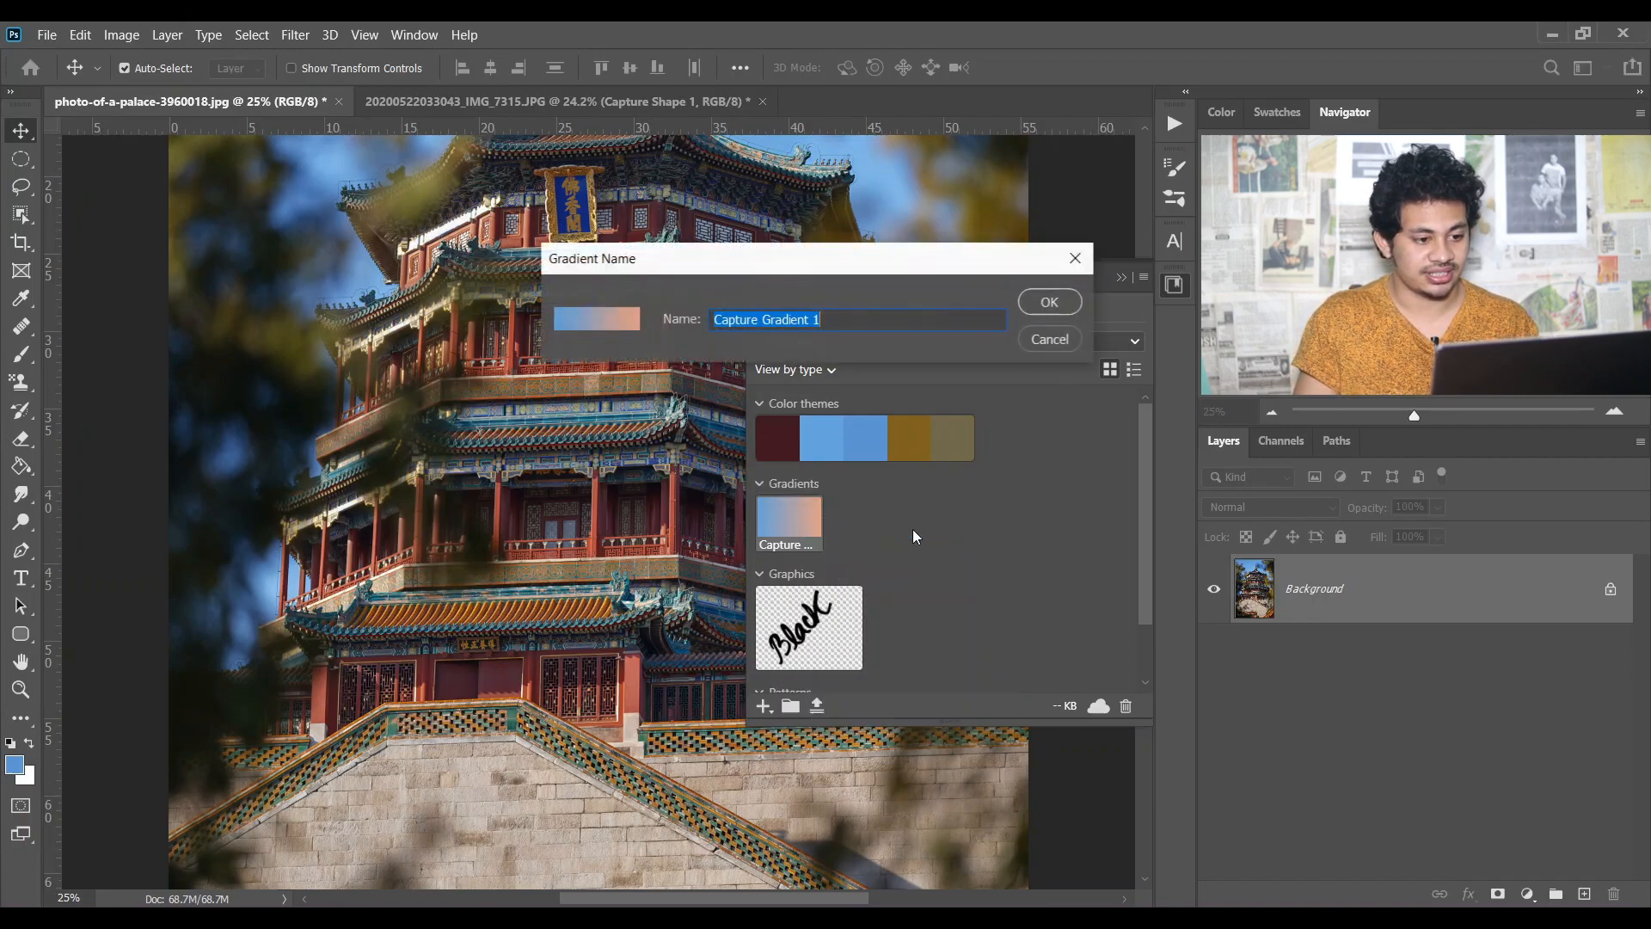
triple_click(872, 322)
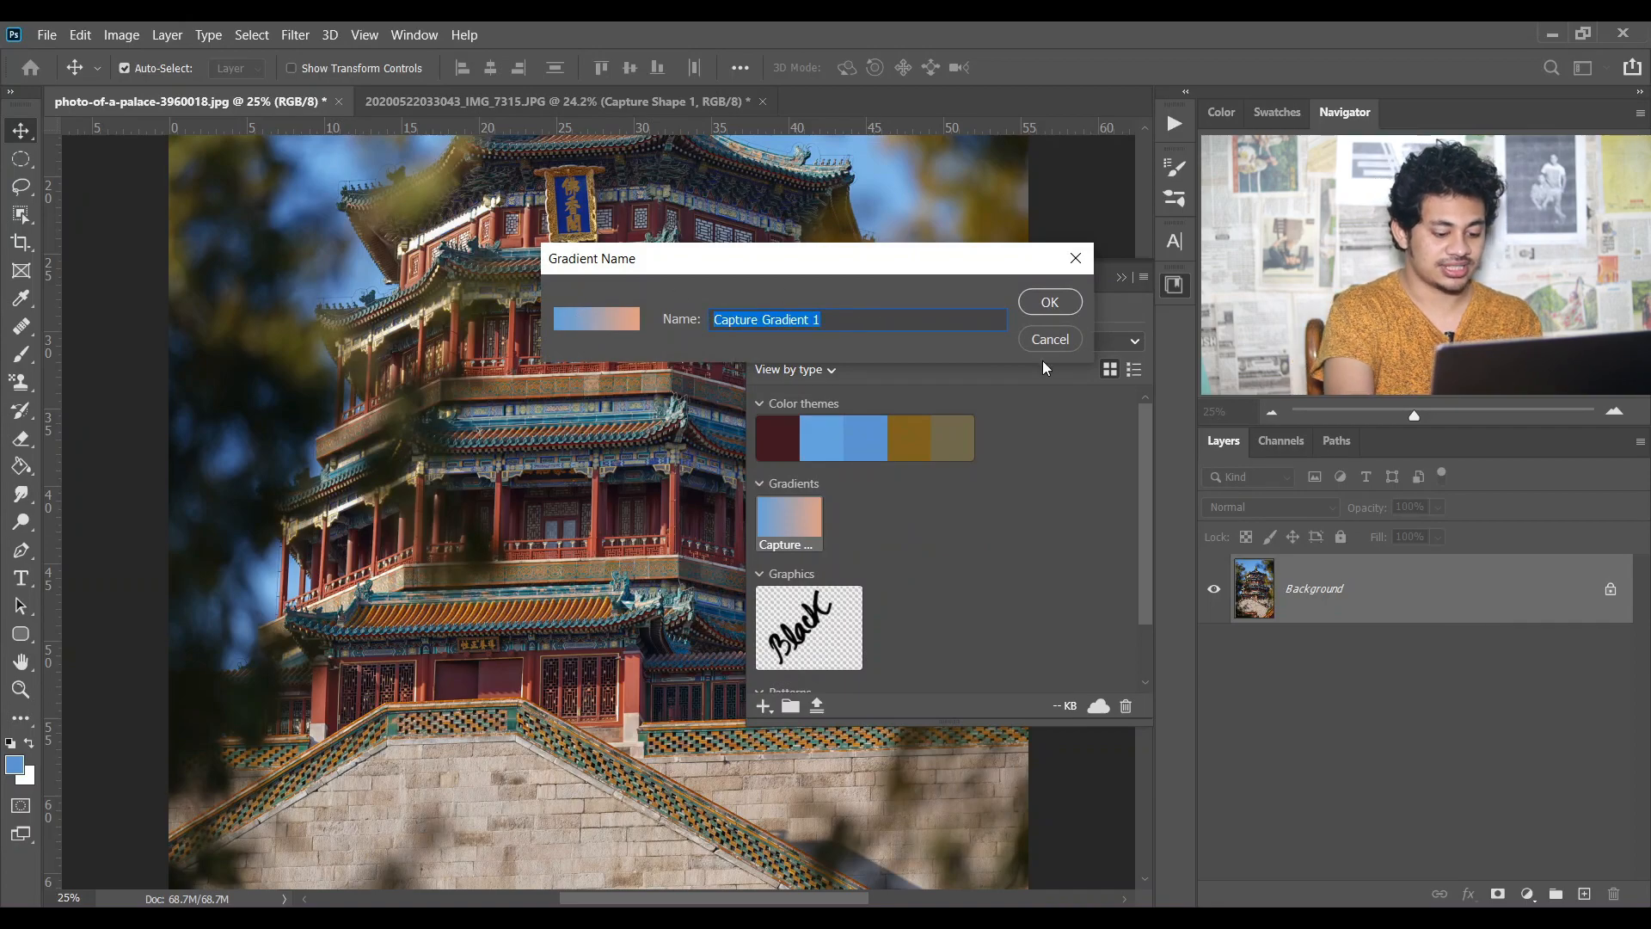
key(BackSpace)
text(Photo)
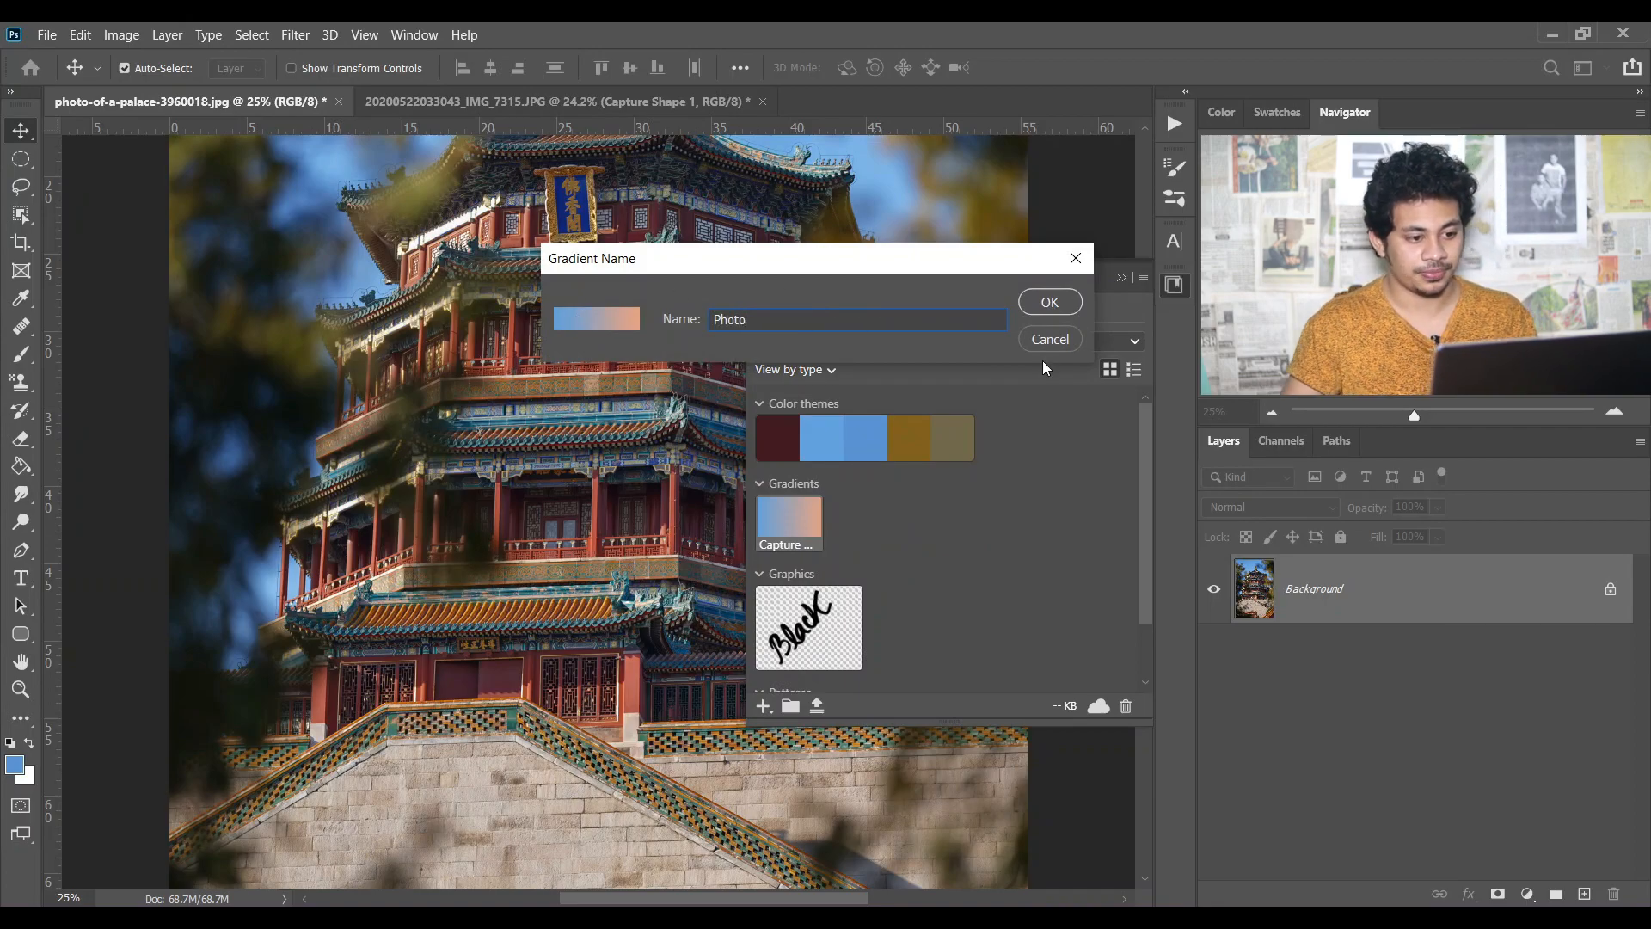
click(1050, 302)
click(1119, 279)
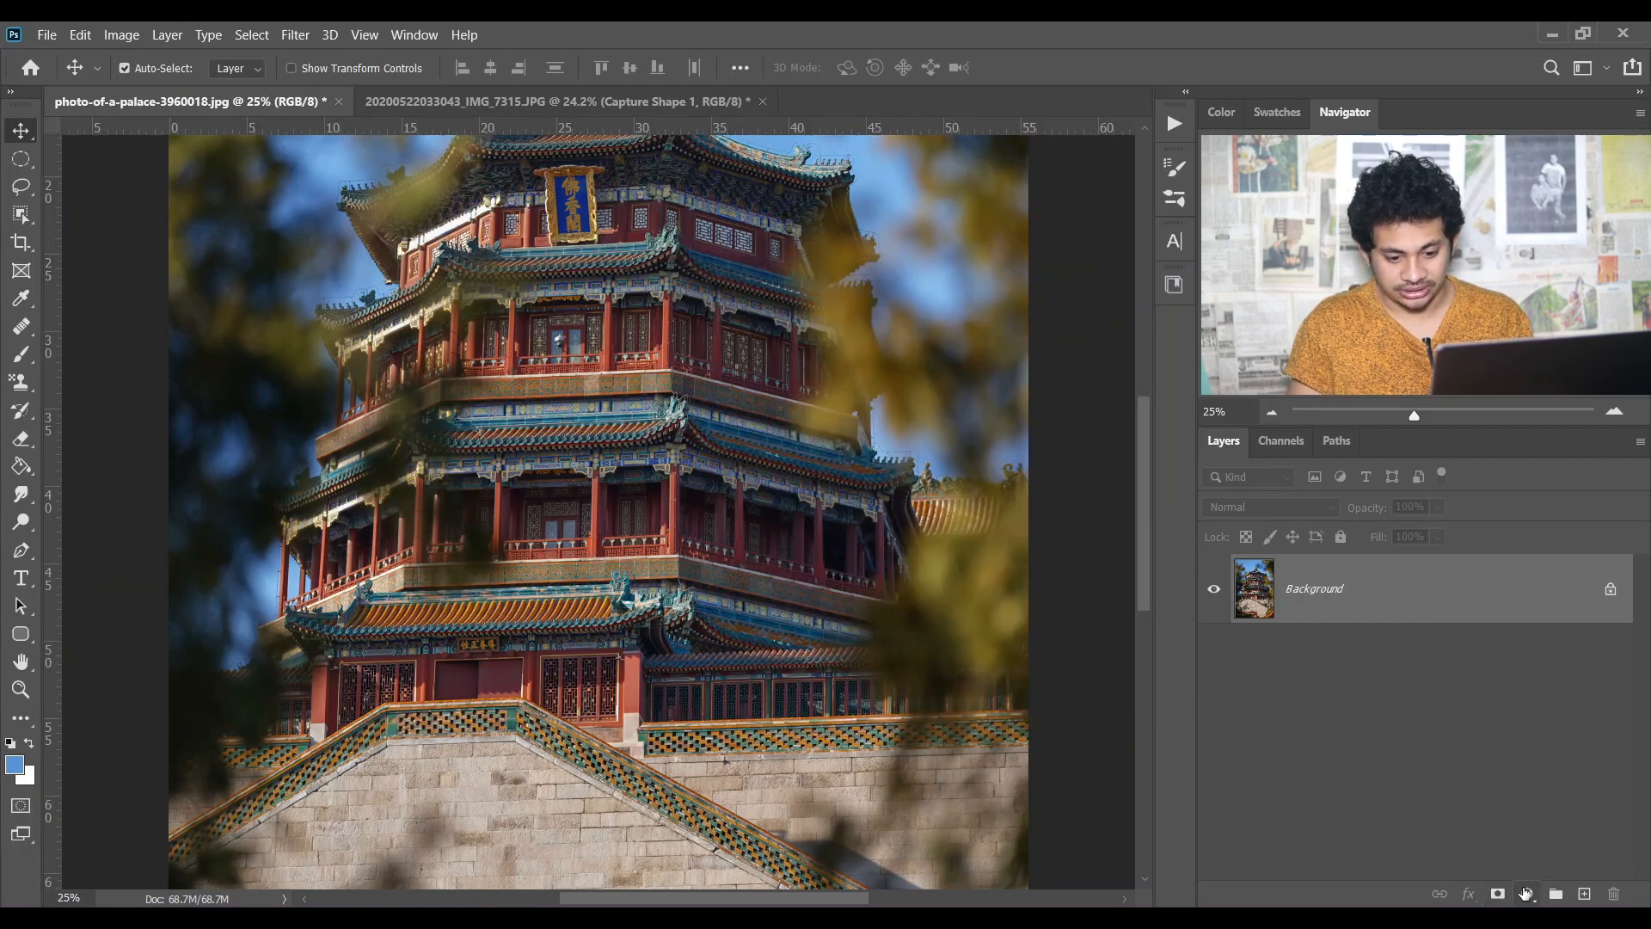
Add a Gradient Map adjustment layer above the palace photo and apply the Photo gradient preset.
click(1527, 894)
click(1516, 848)
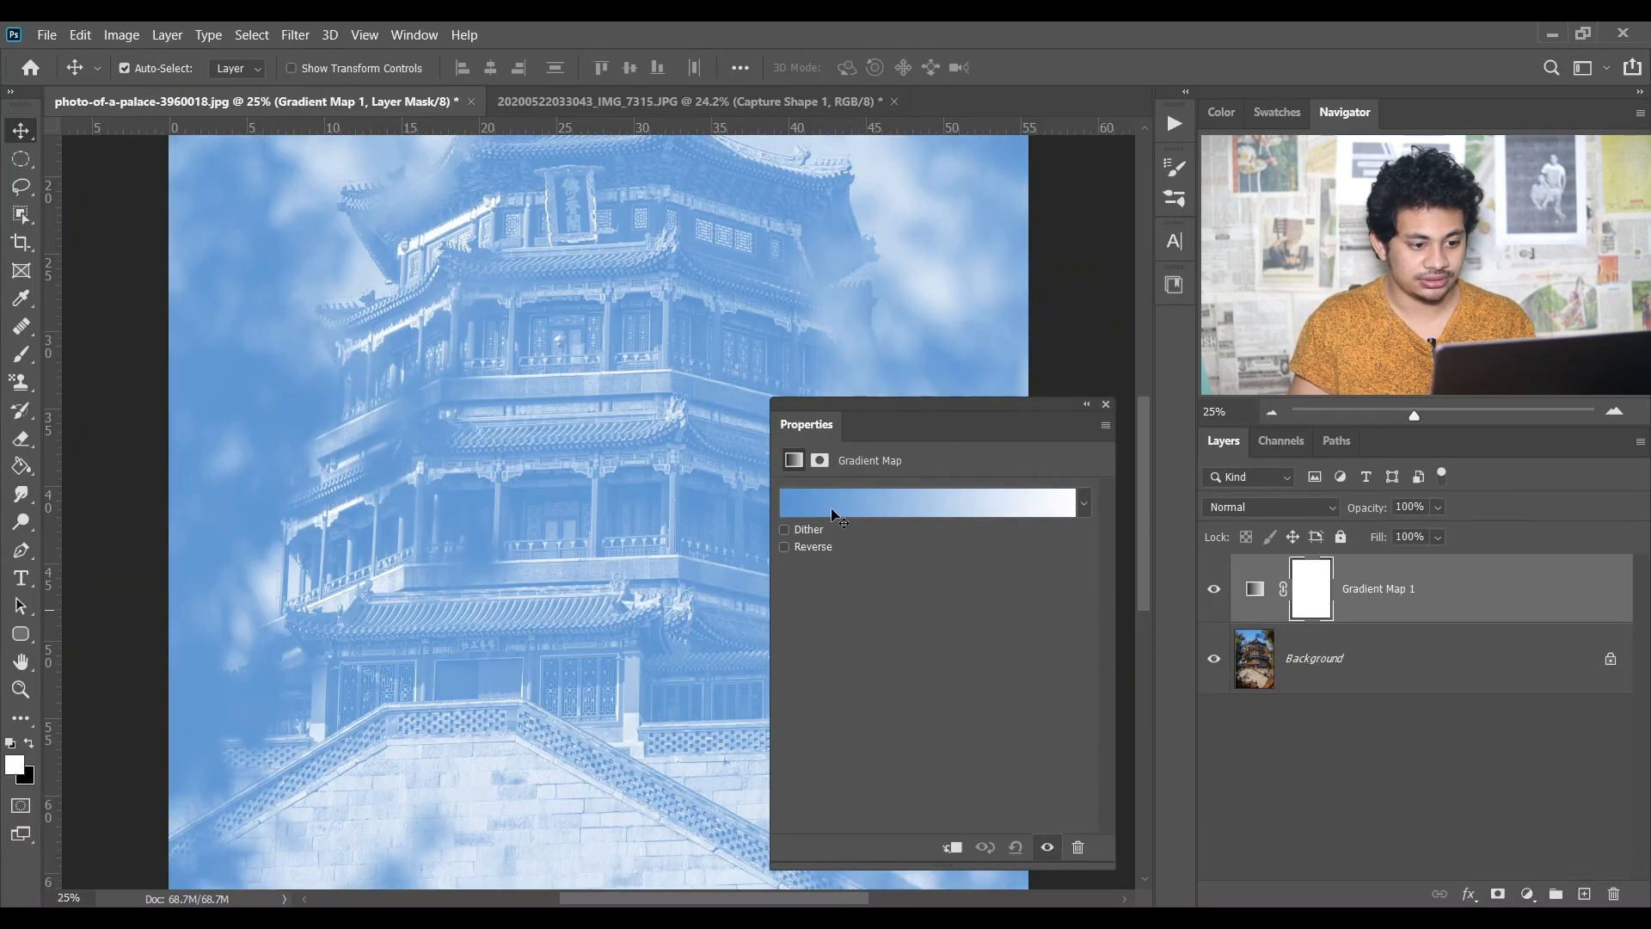
click(918, 506)
scroll(1360, 335, down, 5)
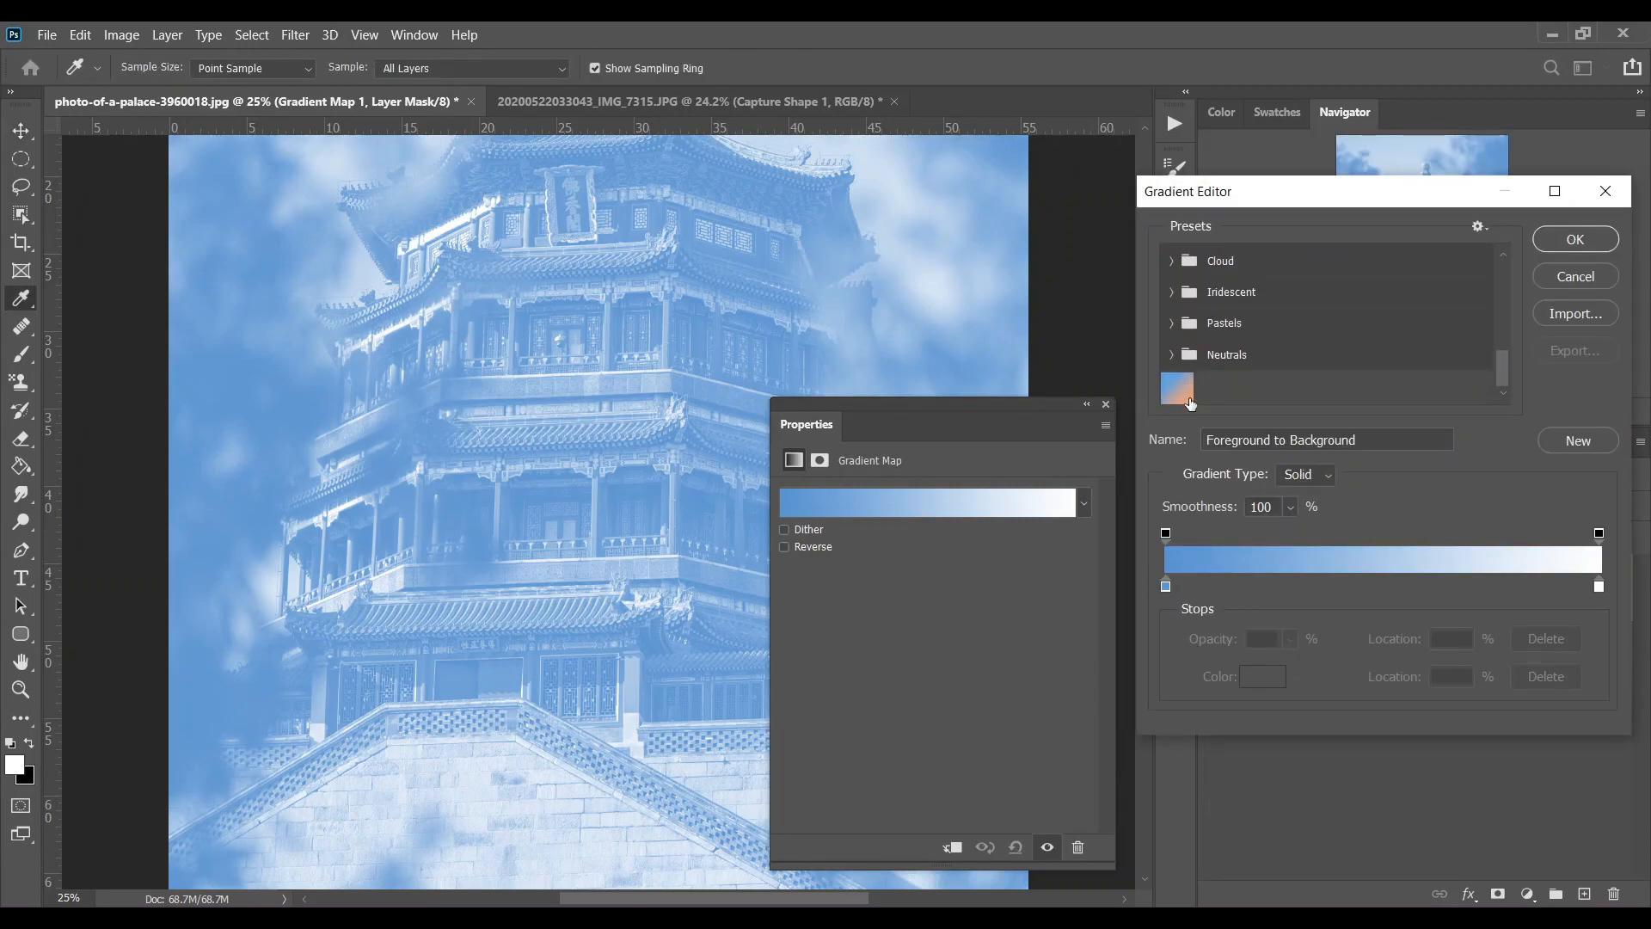
click(1188, 397)
drag(1250, 439, 1144, 463)
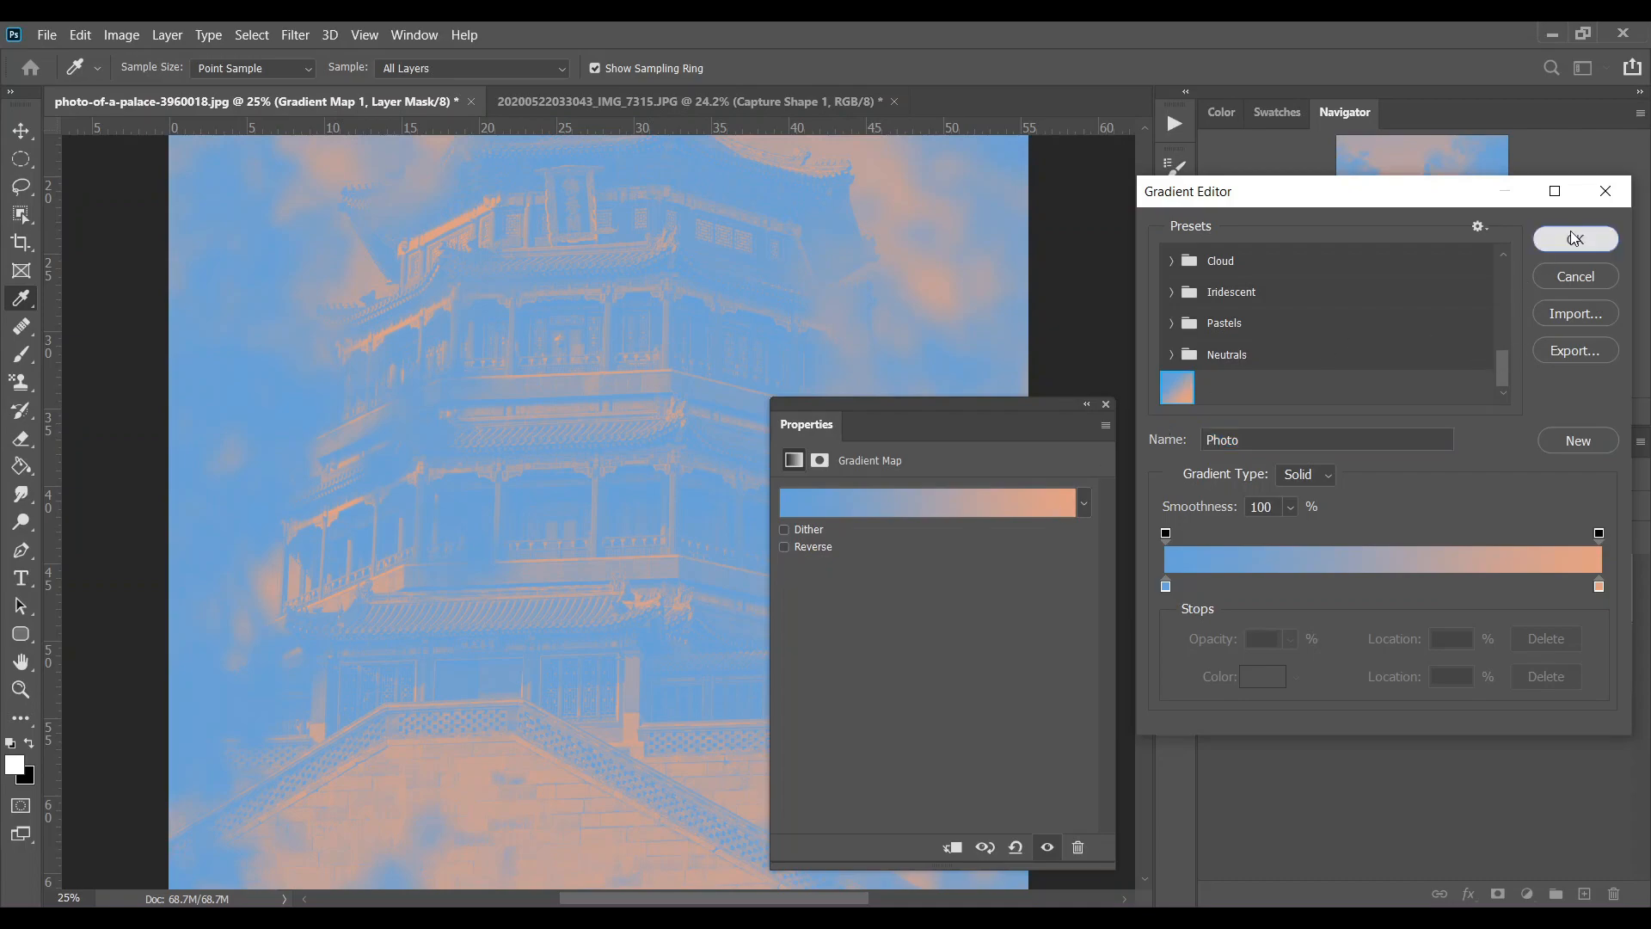
click(1543, 245)
Try the gradient map with Reverse on, turn Reverse off again and close its properties.
click(807, 552)
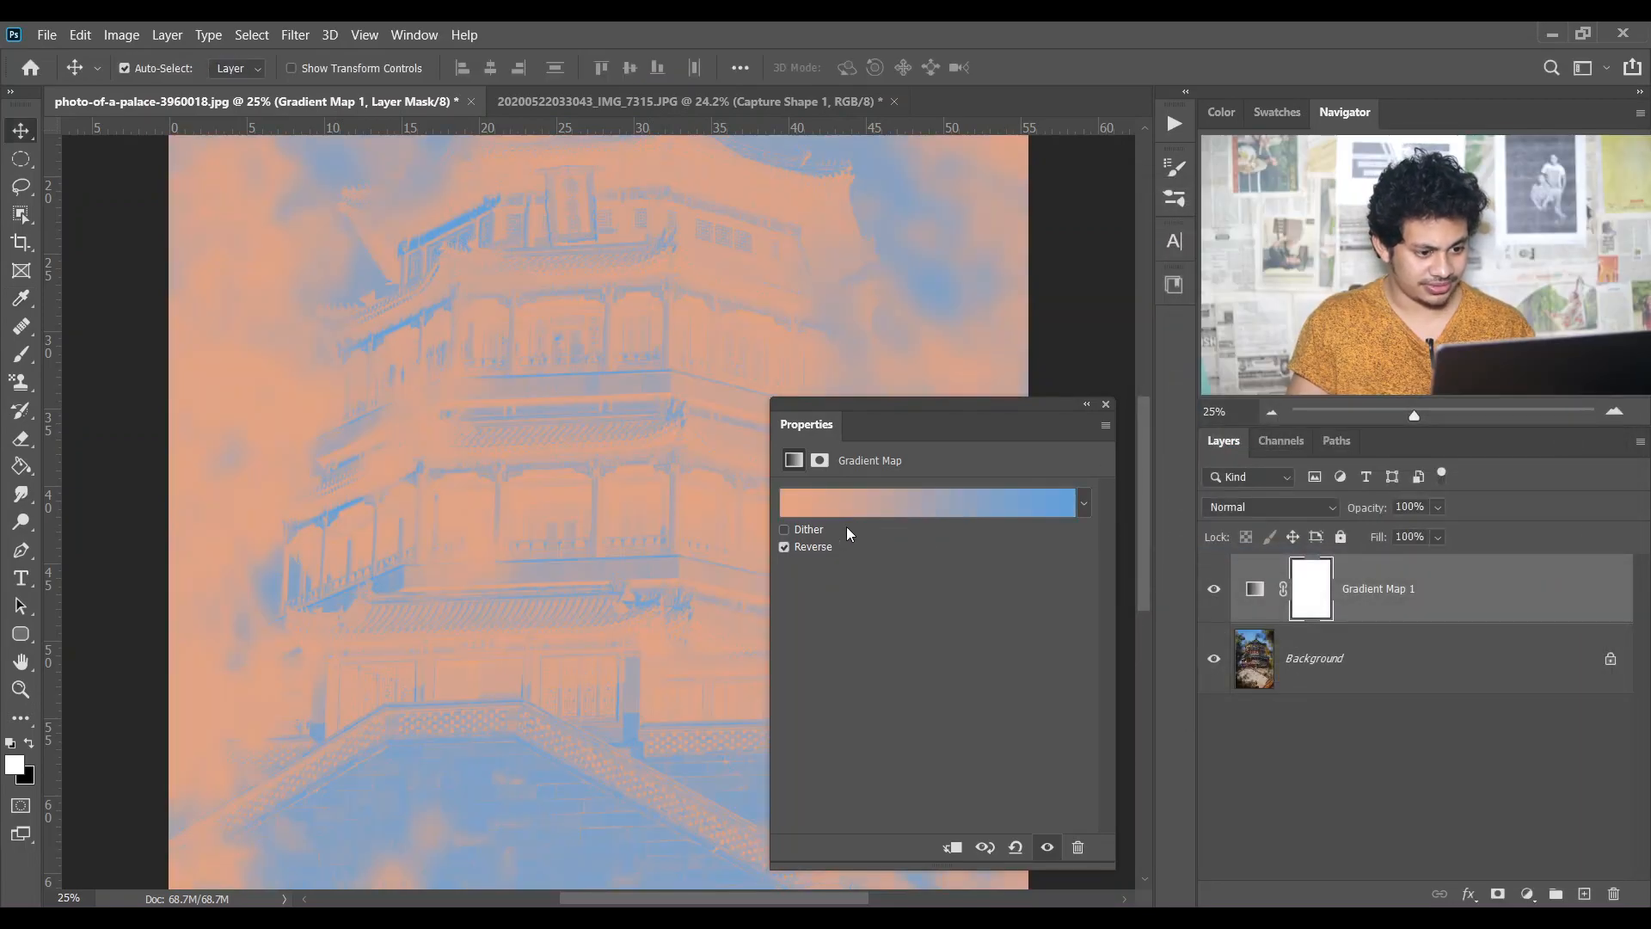
click(813, 547)
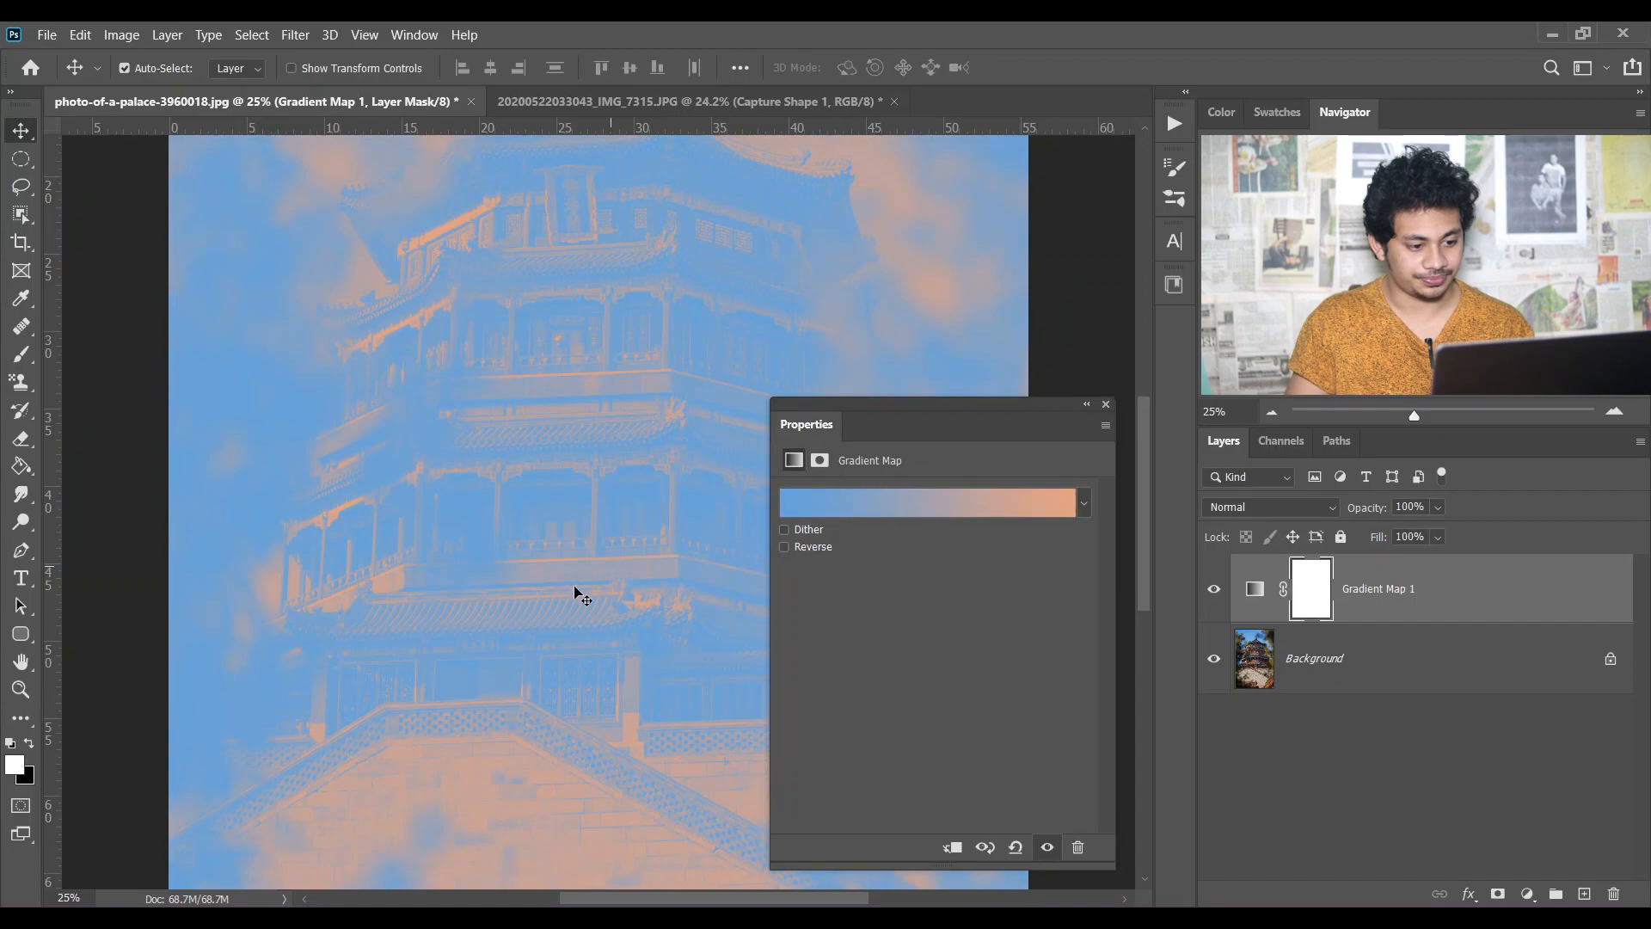
click(1106, 404)
Set the Gradient Map layer's blend mode to Soft Light and compare the whole photo with and without it.
click(1256, 507)
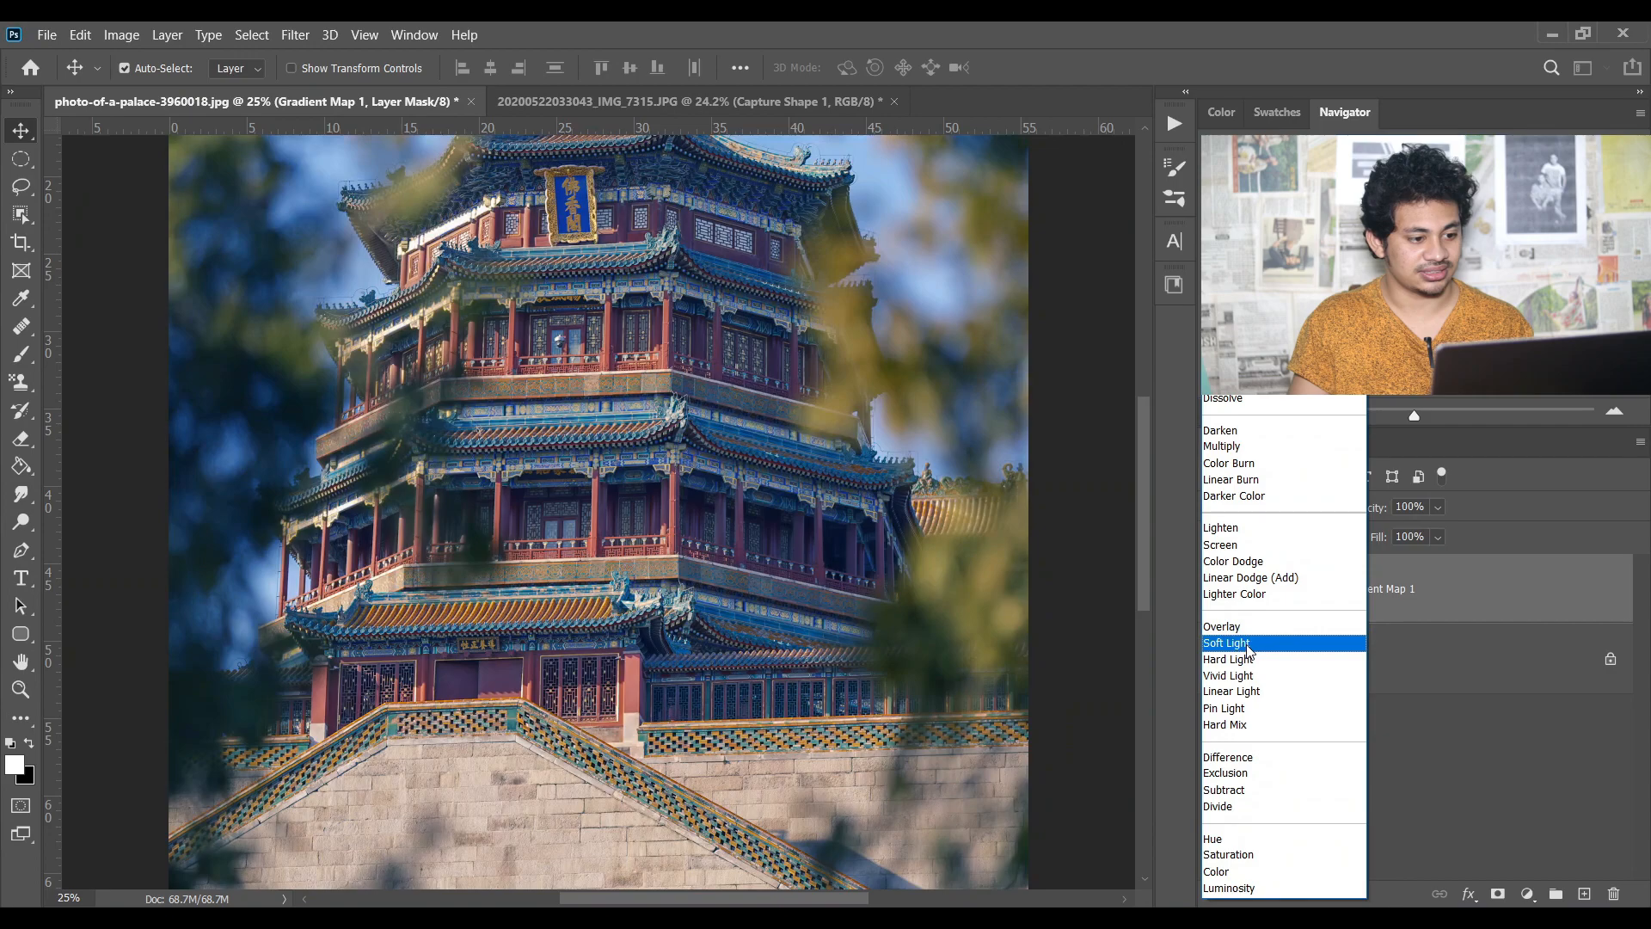
click(1228, 642)
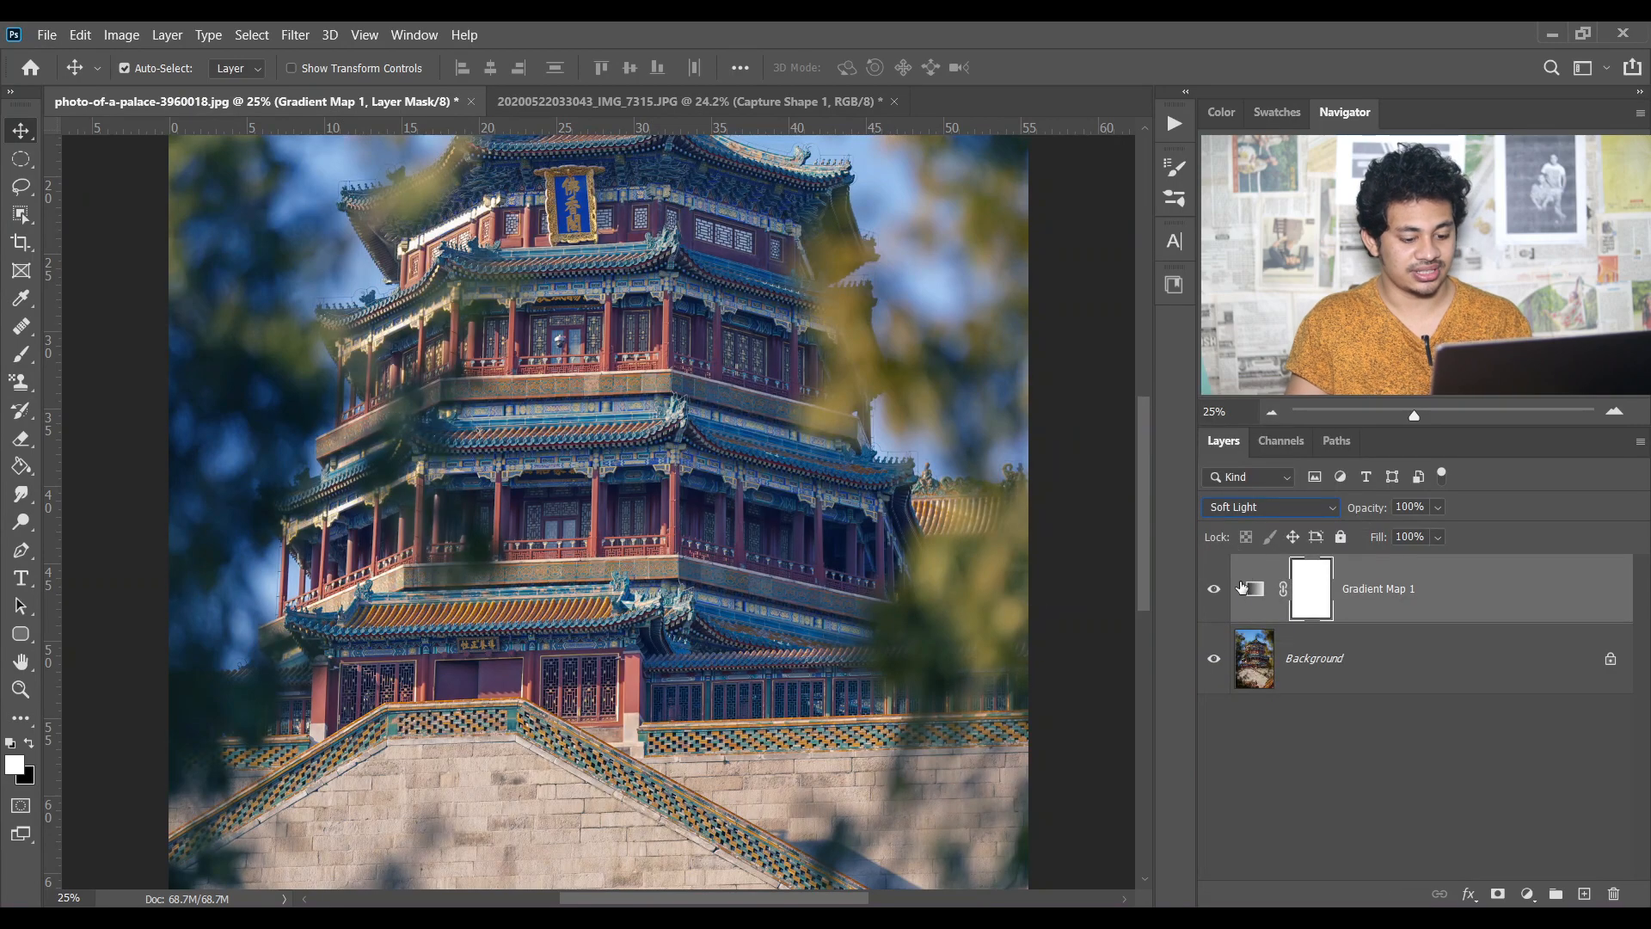
key(ctrl+0)
click(1214, 590)
click(1214, 590)
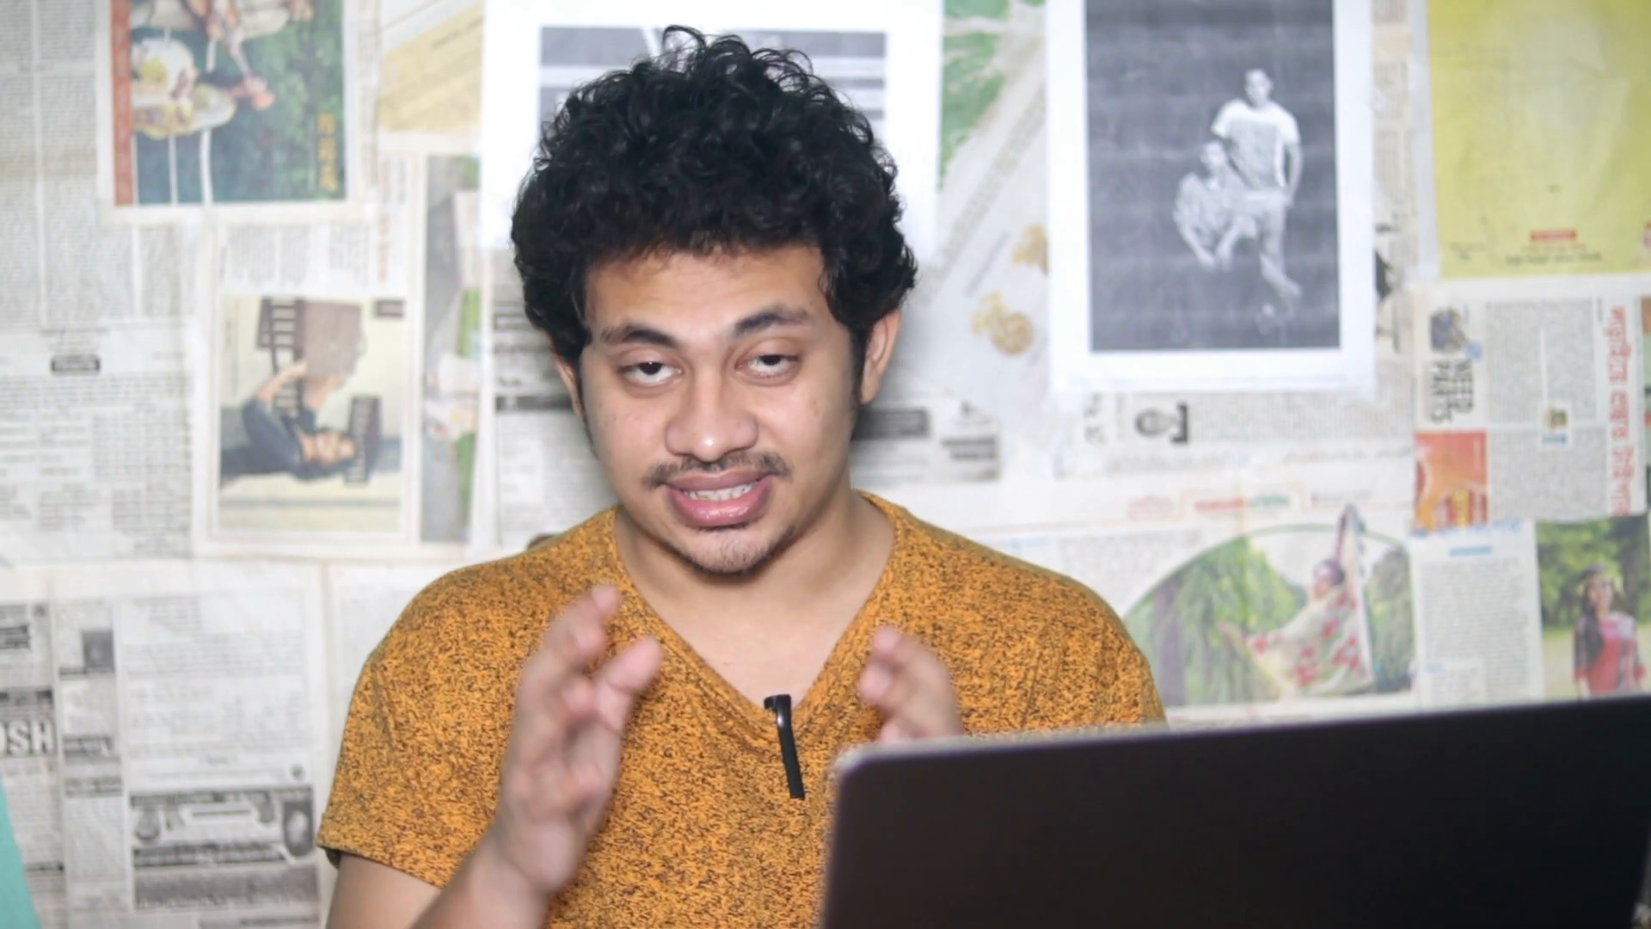